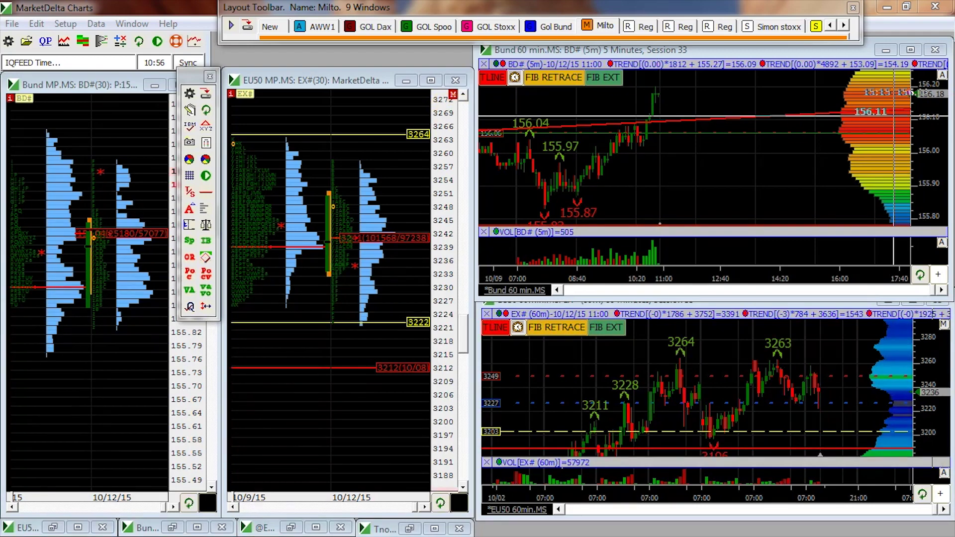
# Switch from the charts to the Evernote window showing the Event-Driven Risks risk-plan note
pyautogui.hotkey('alt', 'Tab')
# Maximize the Evernote window and scroll to the Weekly Trading Roadmap title and risk table
pyautogui.moveTo(668, 123); pyautogui.dragTo(673, 90)
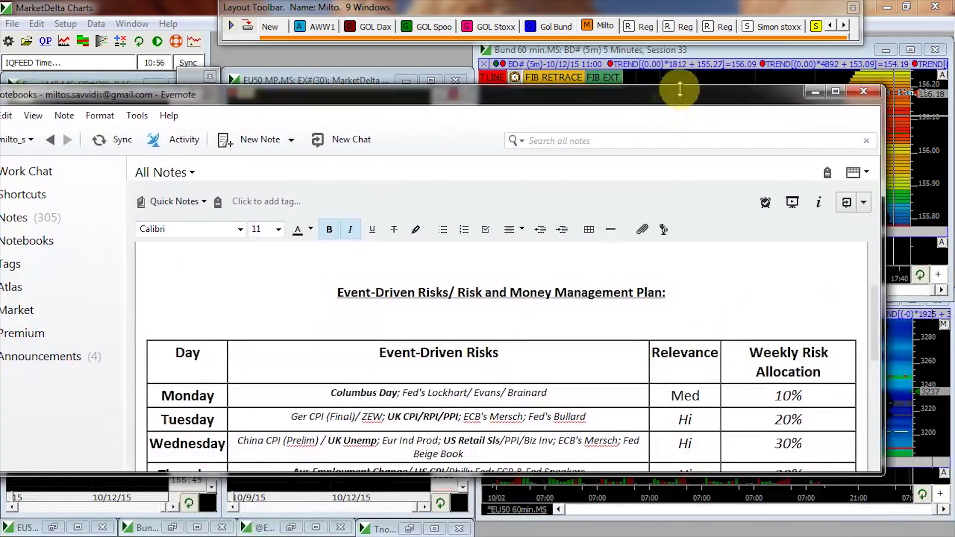
pyautogui.doubleClick(677, 92)
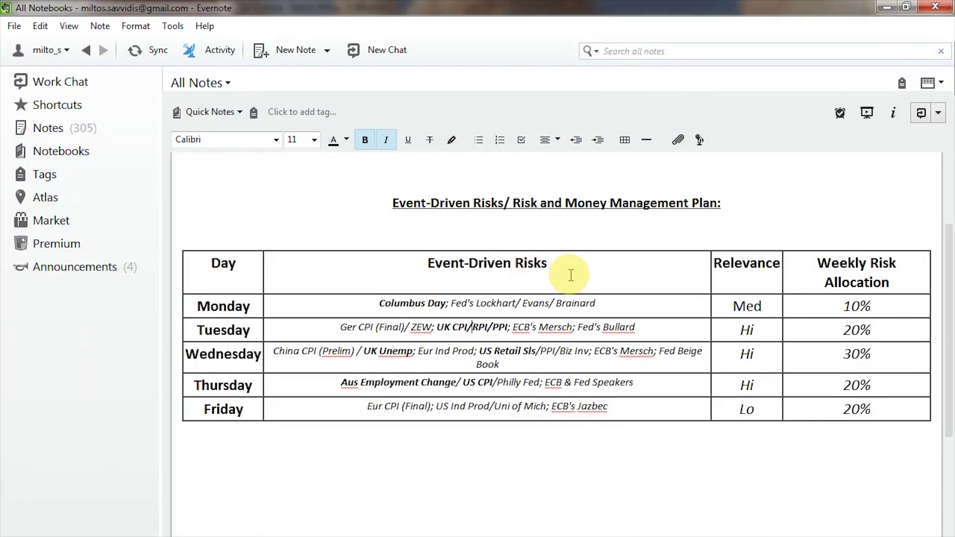
pyautogui.click(632, 230)
pyautogui.scroll(3, 632, 236)
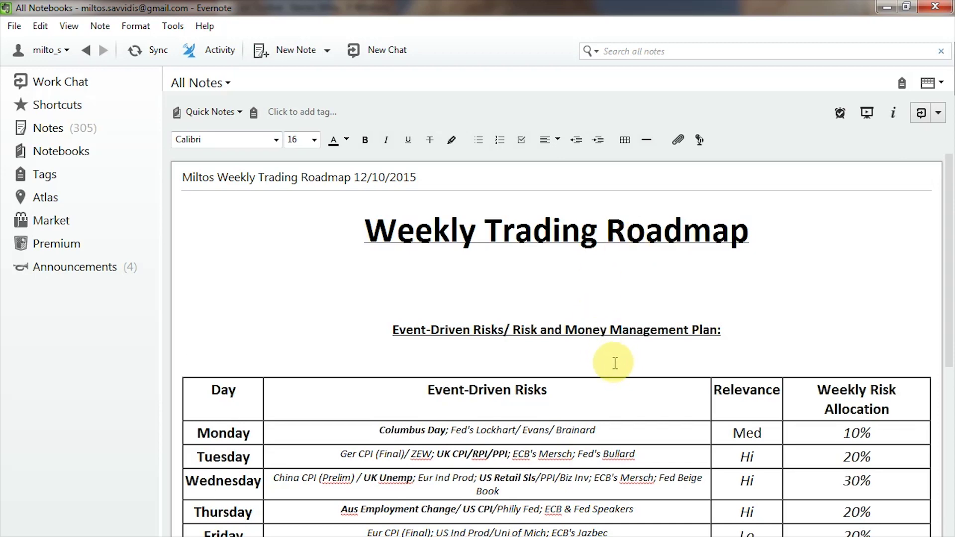
pyautogui.scroll(-3, 615, 363)
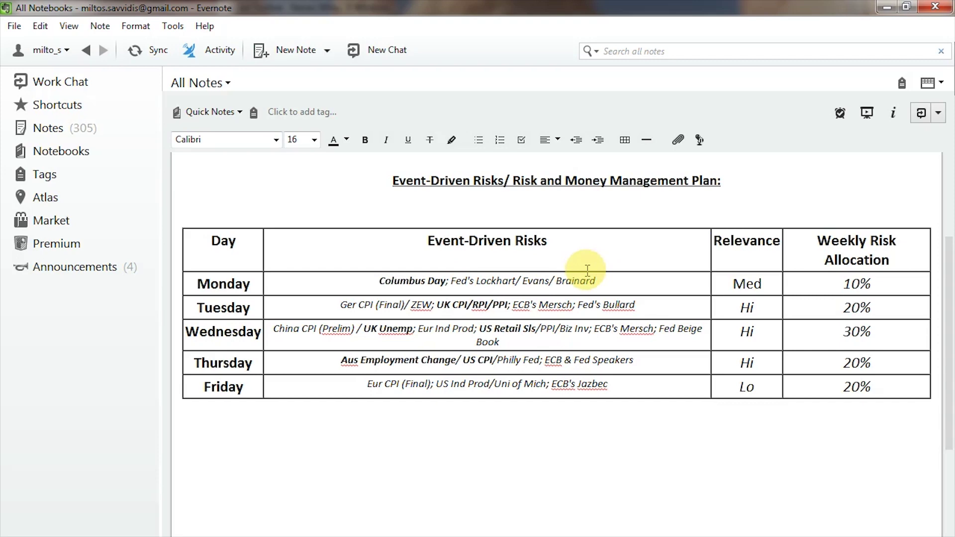
# Place the caret on the empty line above the Monday–Friday Event-Driven Risks table
pyautogui.click(571, 199)
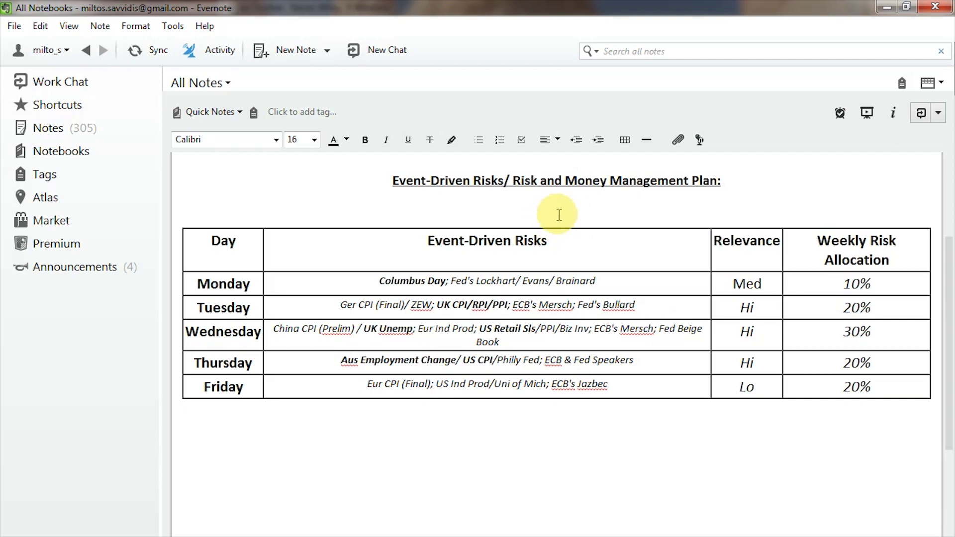
pyautogui.click(559, 211)
pyautogui.click(560, 209)
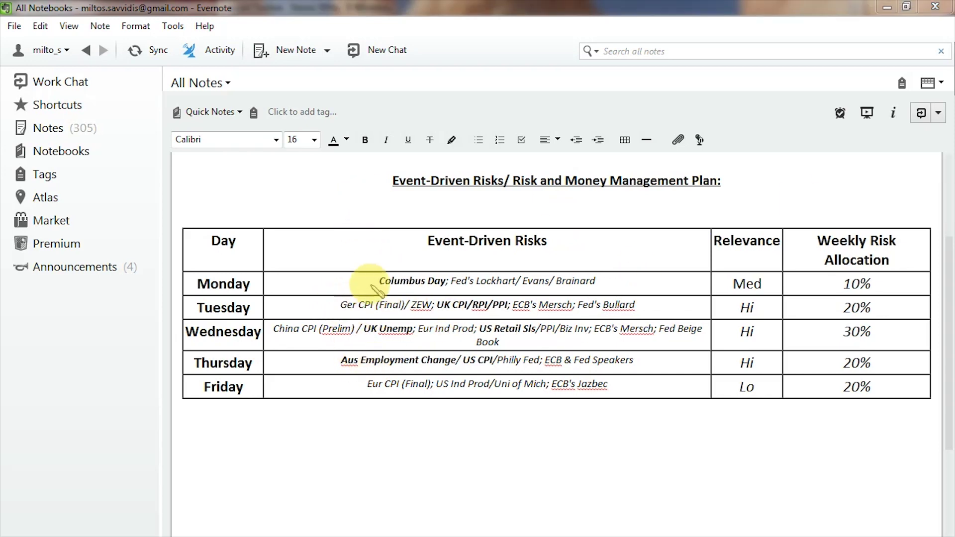
pyautogui.moveTo(373, 290)
pyautogui.mouseDown()
pyautogui.moveTo(348, 317)
pyautogui.moveTo(374, 290)
pyautogui.moveTo(400, 312)
pyautogui.mouseUp()
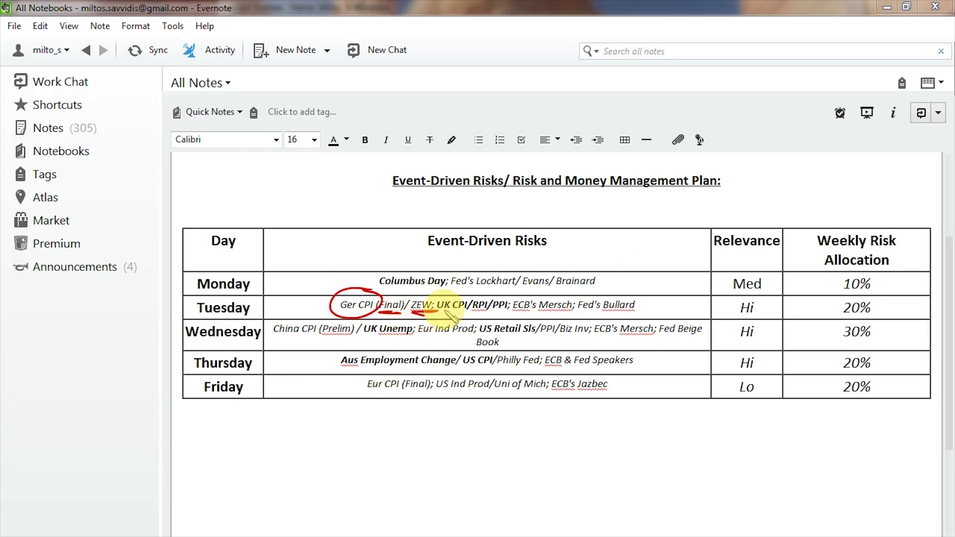
pyautogui.moveTo(438, 312); pyautogui.dragTo(413, 314)
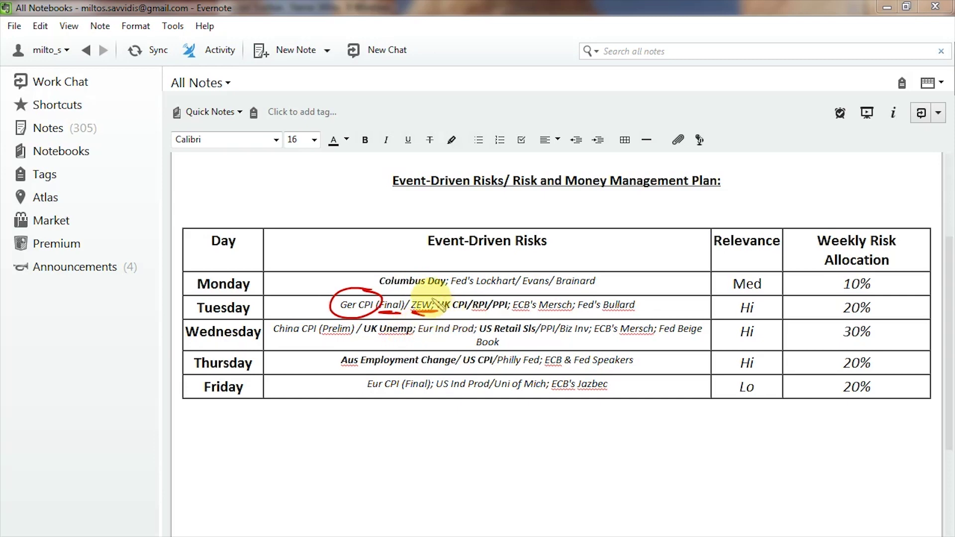
pyautogui.moveTo(434, 297)
pyautogui.mouseDown()
pyautogui.moveTo(433, 314)
pyautogui.moveTo(497, 312)
pyautogui.moveTo(510, 298)
pyautogui.moveTo(460, 302)
pyautogui.mouseUp()
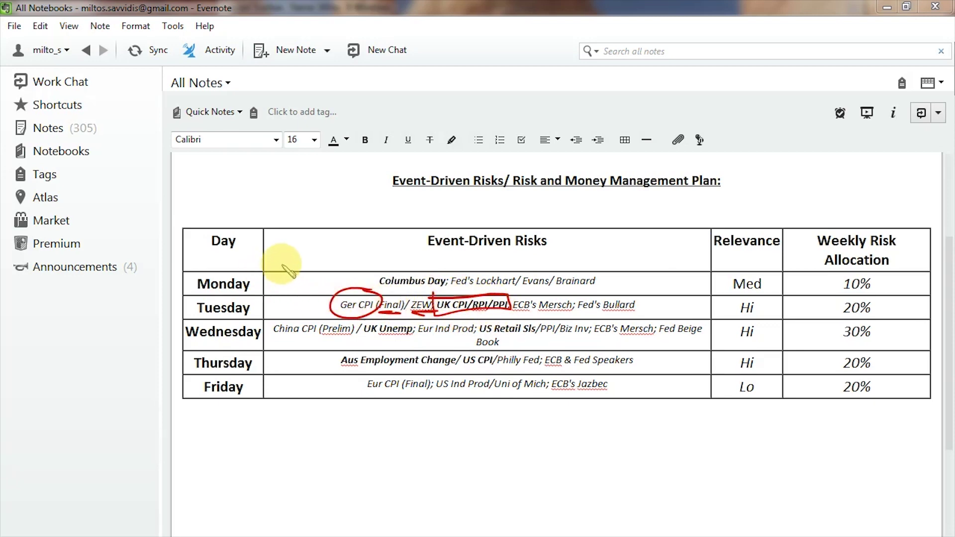
pyautogui.moveTo(276, 254)
pyautogui.mouseDown()
pyautogui.moveTo(318, 264)
pyautogui.moveTo(343, 239)
pyautogui.moveTo(400, 226)
pyautogui.mouseUp()
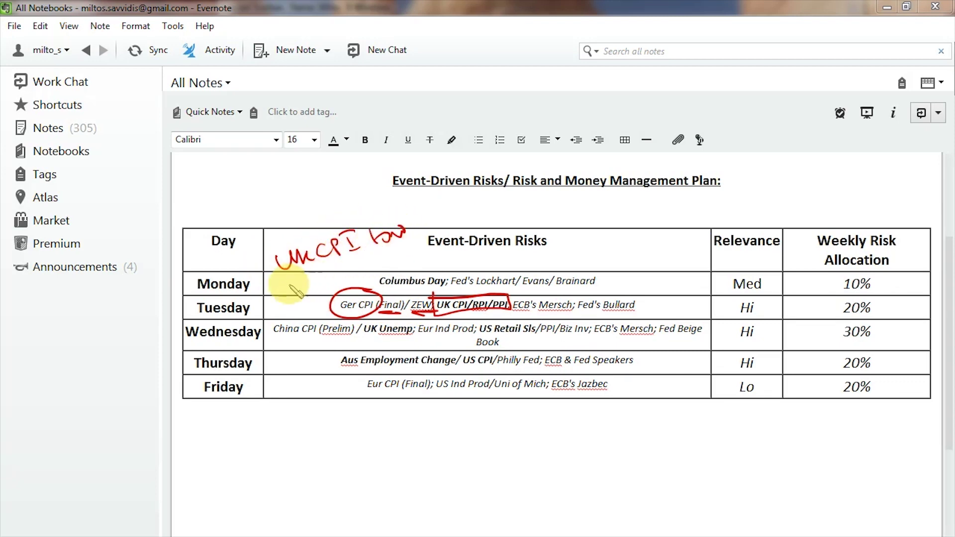
pyautogui.moveTo(288, 285); pyautogui.dragTo(395, 251)
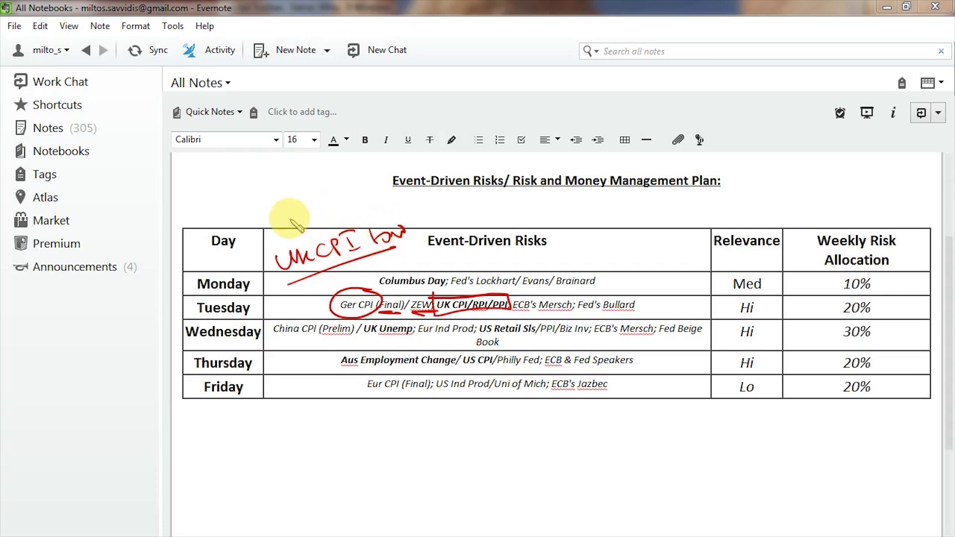
pyautogui.moveTo(262, 211); pyautogui.dragTo(288, 230)
pyautogui.moveTo(291, 201)
pyautogui.mouseDown()
pyautogui.moveTo(294, 224)
pyautogui.moveTo(309, 203)
pyautogui.moveTo(352, 188)
pyautogui.moveTo(343, 217)
pyautogui.moveTo(367, 207)
pyautogui.moveTo(378, 219)
pyautogui.mouseUp()
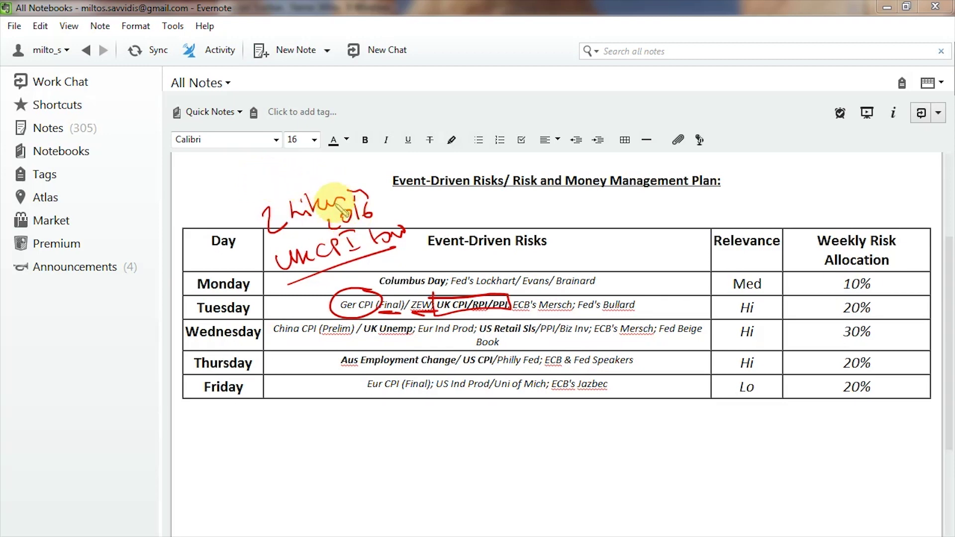
pyautogui.moveTo(246, 179)
pyautogui.mouseDown()
pyautogui.moveTo(311, 186)
pyautogui.moveTo(298, 189)
pyautogui.mouseUp()
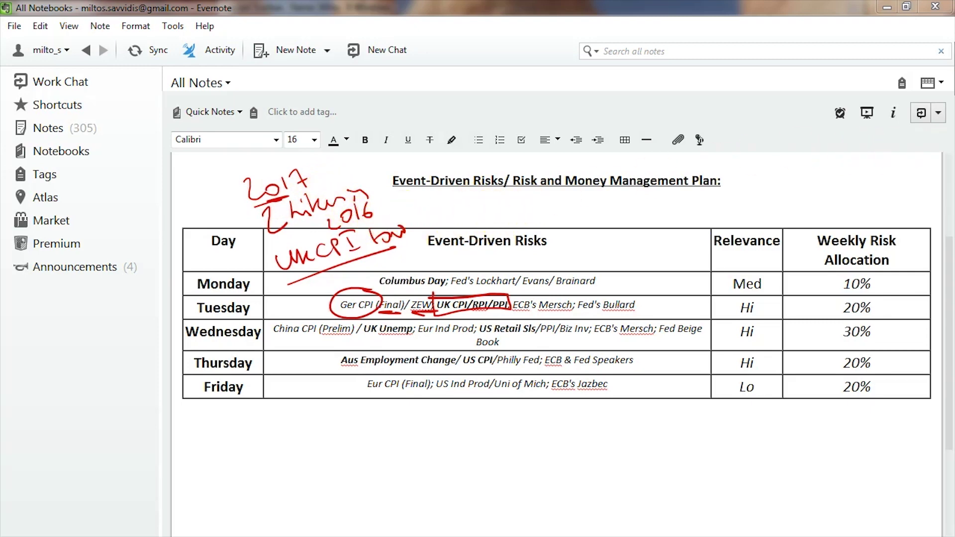
pyautogui.press('e')
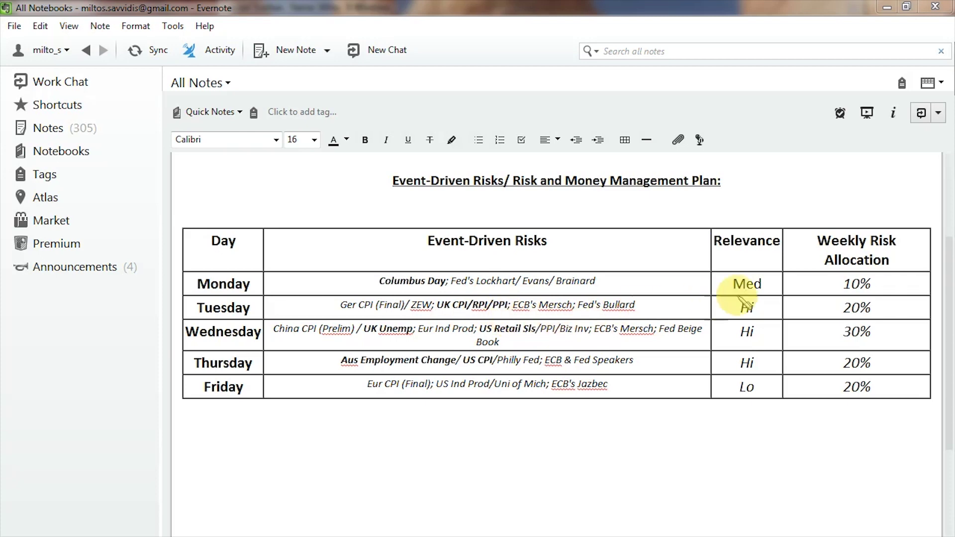
# Draw a red circle around the 20% in Tuesday's Weekly Risk Allocation cell
pyautogui.moveTo(828, 305); pyautogui.dragTo(851, 313)
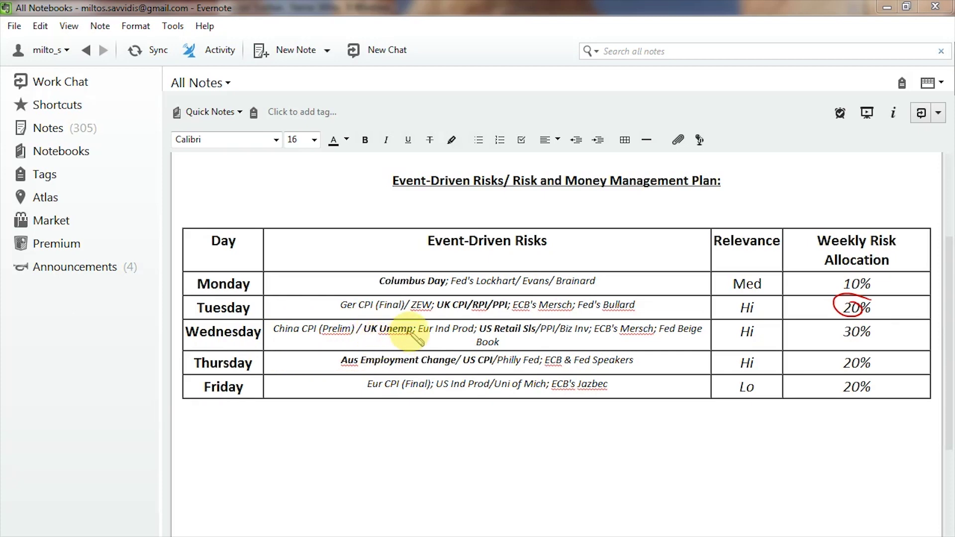
# Circle Wednesday's UK Unemp and US Retail Sls in red, with a line up toward Monday
pyautogui.moveTo(413, 330)
pyautogui.mouseDown()
pyautogui.moveTo(365, 319)
pyautogui.moveTo(380, 344)
pyautogui.moveTo(417, 323)
pyautogui.mouseUp()
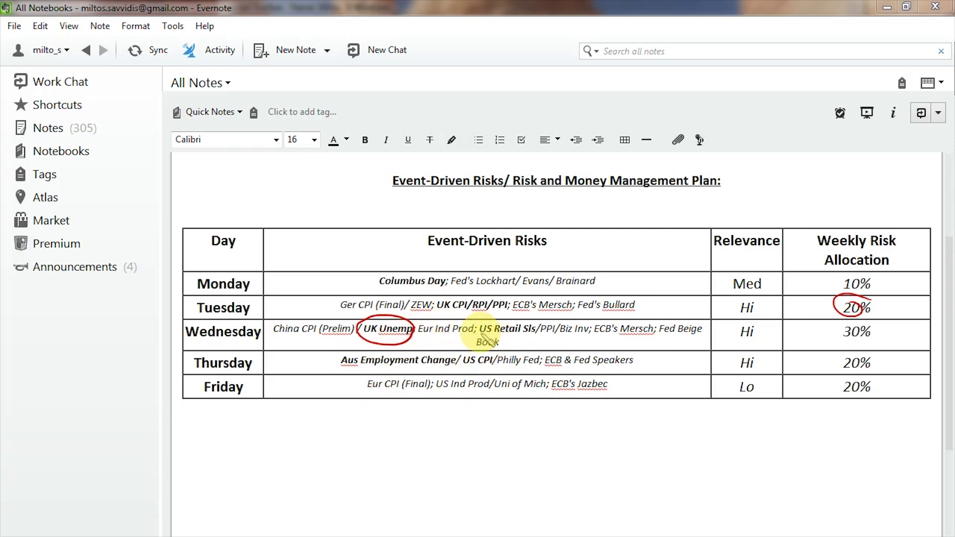
pyautogui.moveTo(479, 342)
pyautogui.mouseDown()
pyautogui.moveTo(542, 339)
pyautogui.moveTo(510, 316)
pyautogui.moveTo(480, 325)
pyautogui.mouseUp()
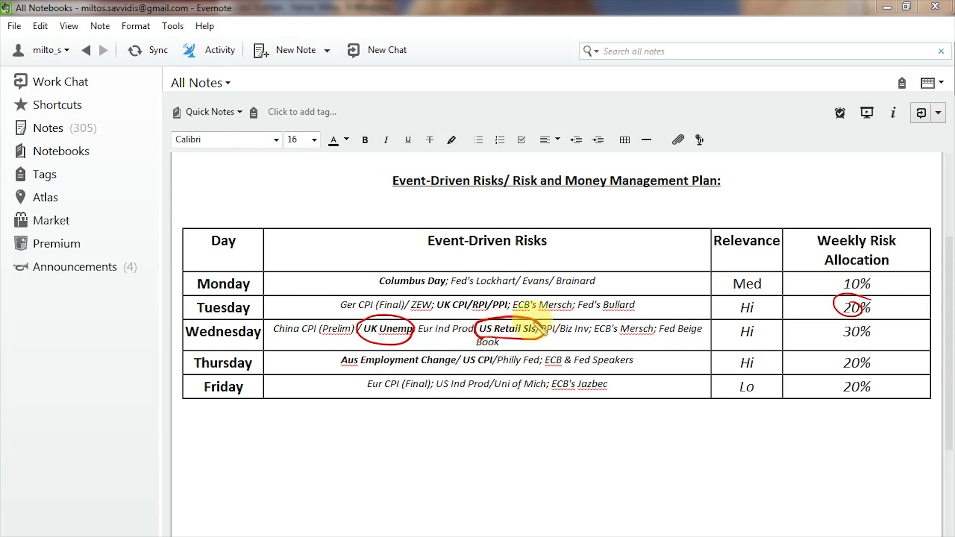
pyautogui.moveTo(546, 313)
pyautogui.mouseDown()
pyautogui.moveTo(633, 312)
pyautogui.moveTo(643, 289)
pyautogui.mouseUp()
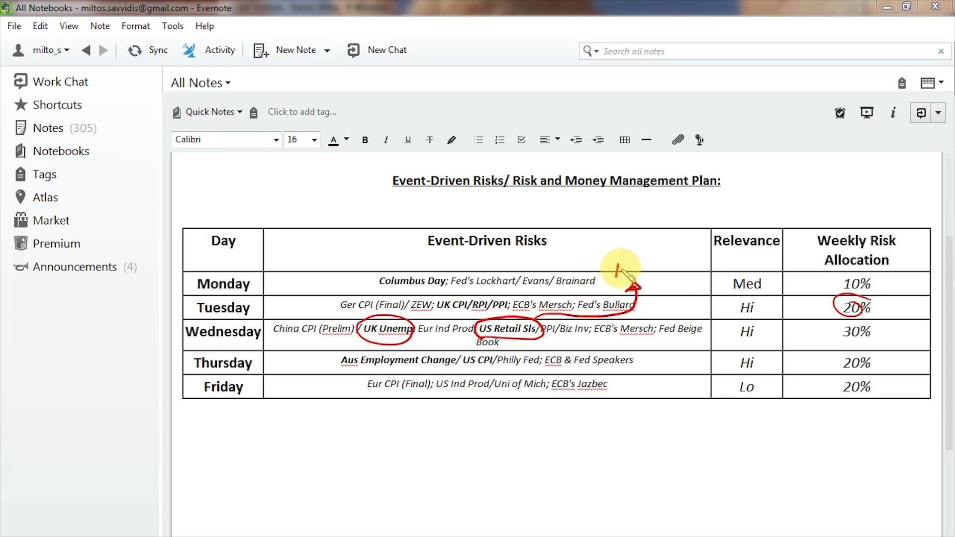
# Handwrite the double-underlined NFP-PLUS note and 'US 10y', adding up and down arrows
pyautogui.moveTo(621, 269); pyautogui.dragTo(639, 268)
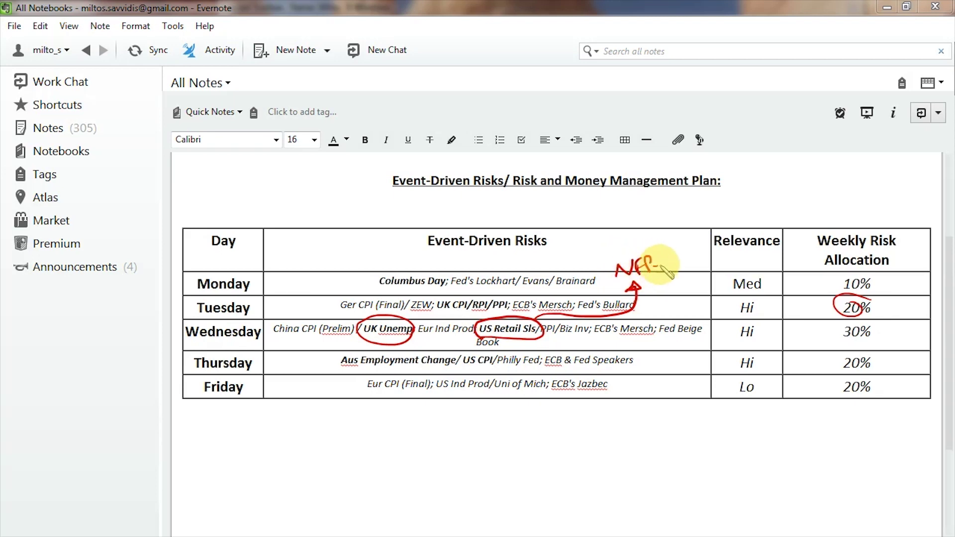
pyautogui.moveTo(662, 262)
pyautogui.mouseDown()
pyautogui.moveTo(687, 263)
pyautogui.moveTo(681, 288)
pyautogui.moveTo(691, 287)
pyautogui.mouseUp()
pyautogui.moveTo(672, 297); pyautogui.dragTo(690, 292)
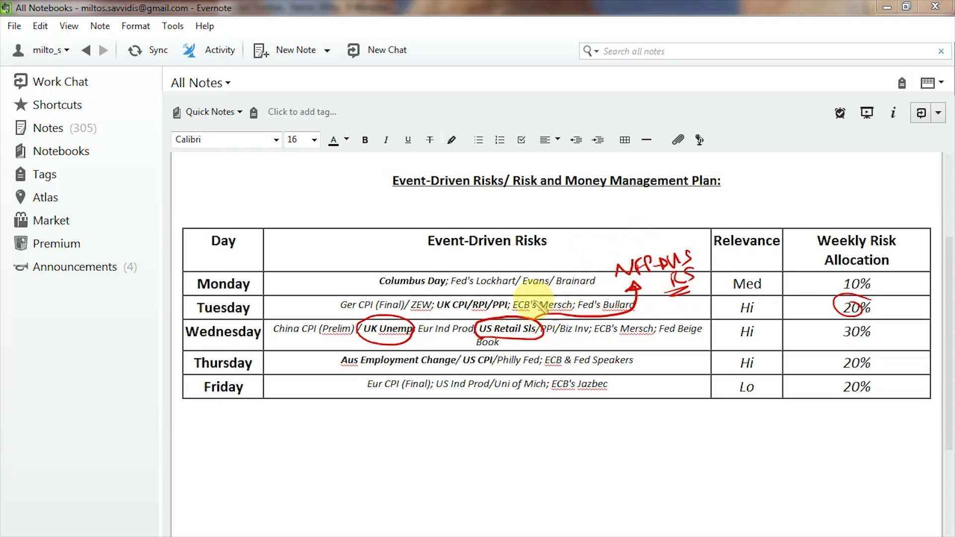
pyautogui.moveTo(639, 247)
pyautogui.mouseDown()
pyautogui.moveTo(635, 228)
pyautogui.moveTo(645, 231)
pyautogui.moveTo(605, 219)
pyautogui.moveTo(691, 204)
pyautogui.moveTo(664, 230)
pyautogui.mouseUp()
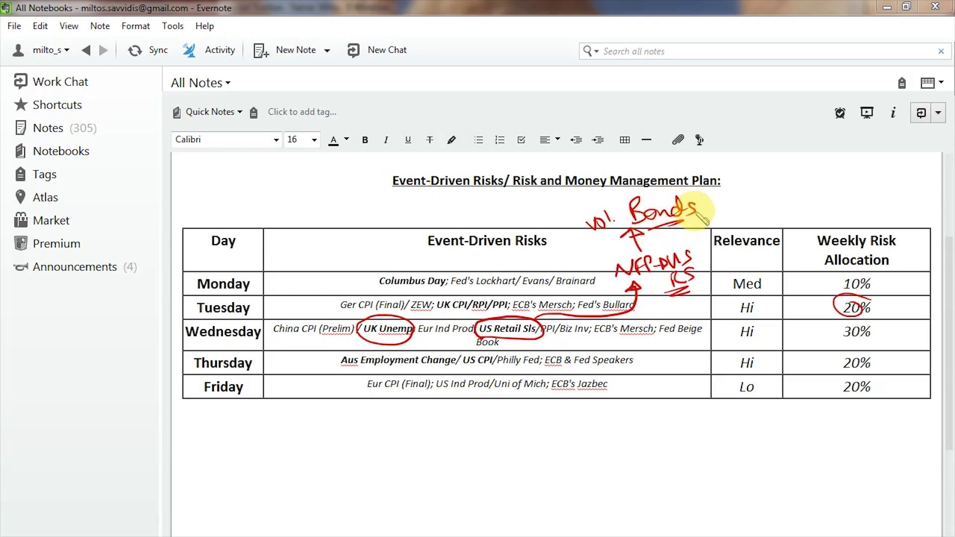
pyautogui.moveTo(709, 197)
pyautogui.mouseDown()
pyautogui.moveTo(716, 209)
pyautogui.moveTo(726, 198)
pyautogui.moveTo(766, 196)
pyautogui.moveTo(767, 221)
pyautogui.moveTo(766, 212)
pyautogui.mouseUp()
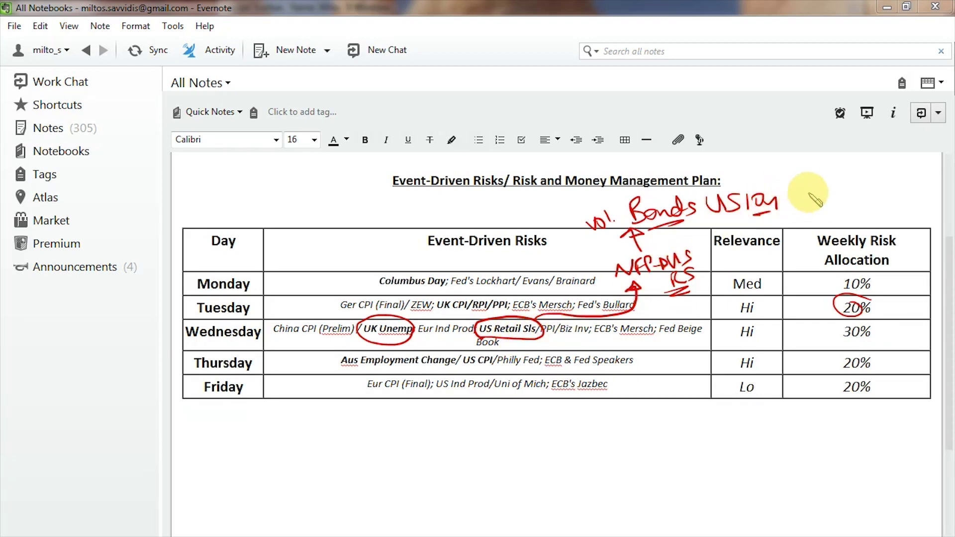
pyautogui.moveTo(811, 180)
pyautogui.mouseDown()
pyautogui.moveTo(813, 213)
pyautogui.moveTo(819, 209)
pyautogui.mouseUp()
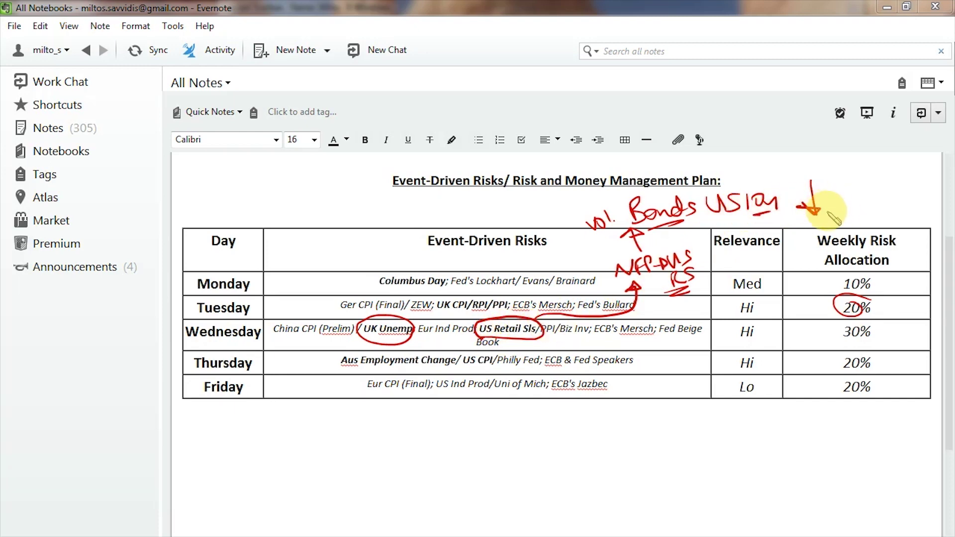
pyautogui.moveTo(841, 213)
pyautogui.mouseDown()
pyautogui.moveTo(837, 181)
pyautogui.moveTo(844, 193)
pyautogui.mouseUp()
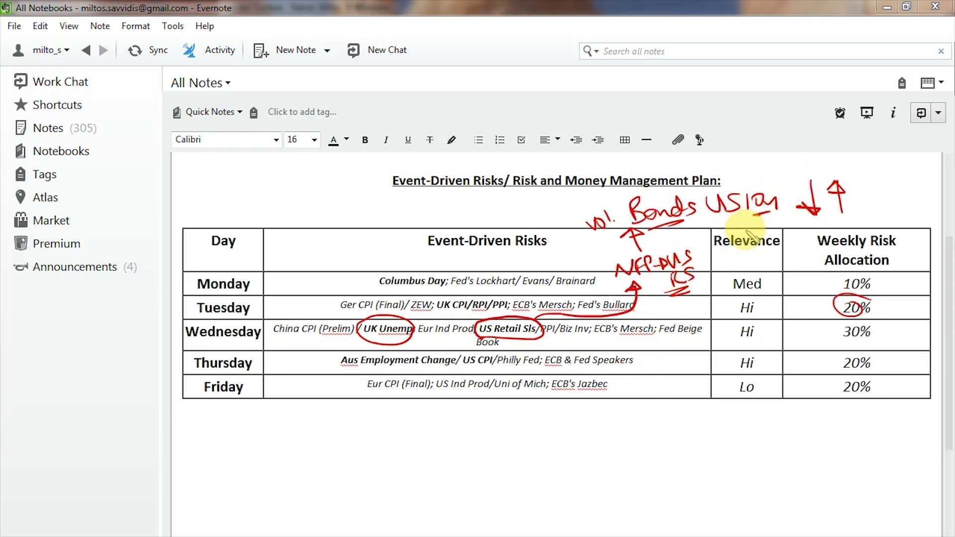
pyautogui.press('e')
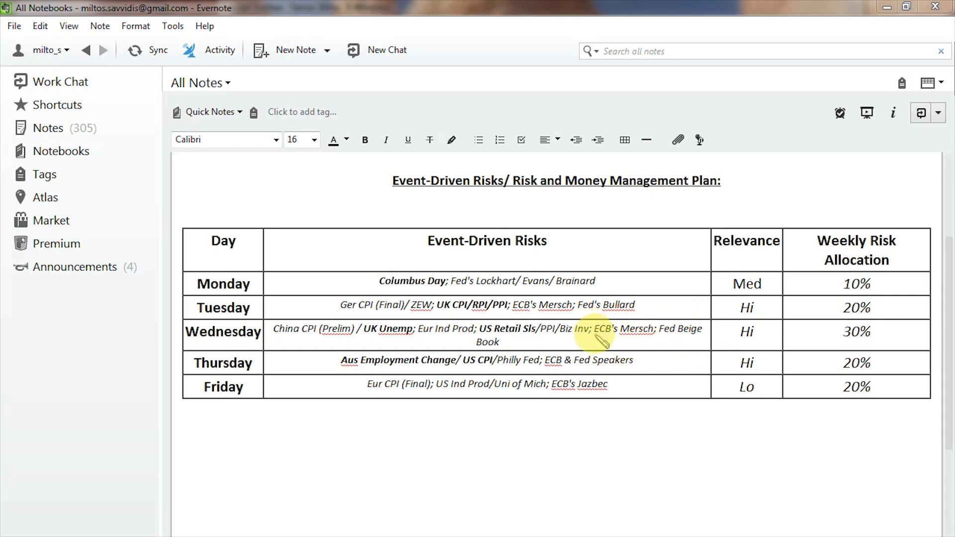
pyautogui.moveTo(600, 338); pyautogui.dragTo(696, 338)
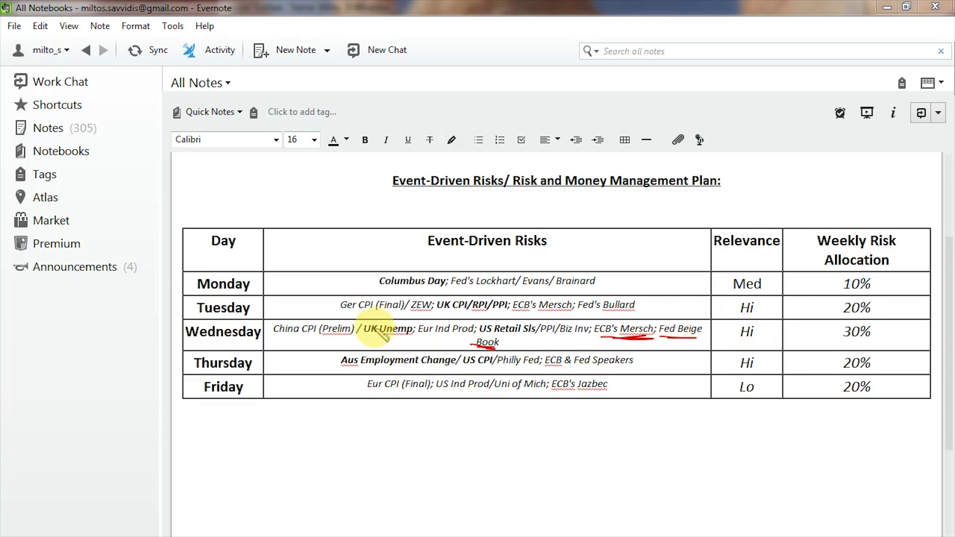
pyautogui.moveTo(420, 328)
pyautogui.mouseDown()
pyautogui.moveTo(368, 343)
pyautogui.moveTo(365, 326)
pyautogui.mouseUp()
pyautogui.moveTo(517, 318); pyautogui.dragTo(522, 326)
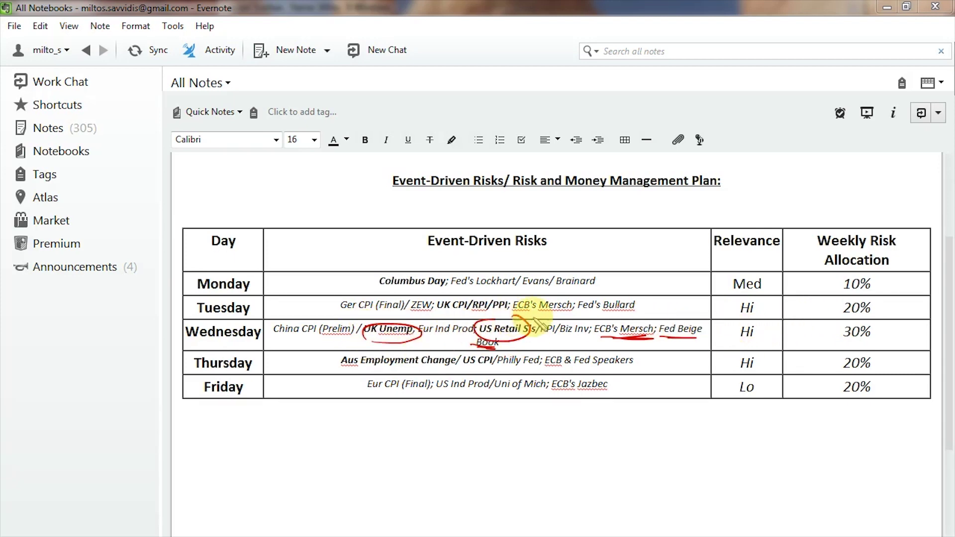
pyautogui.moveTo(871, 322)
pyautogui.mouseDown()
pyautogui.moveTo(835, 341)
pyautogui.moveTo(862, 331)
pyautogui.mouseUp()
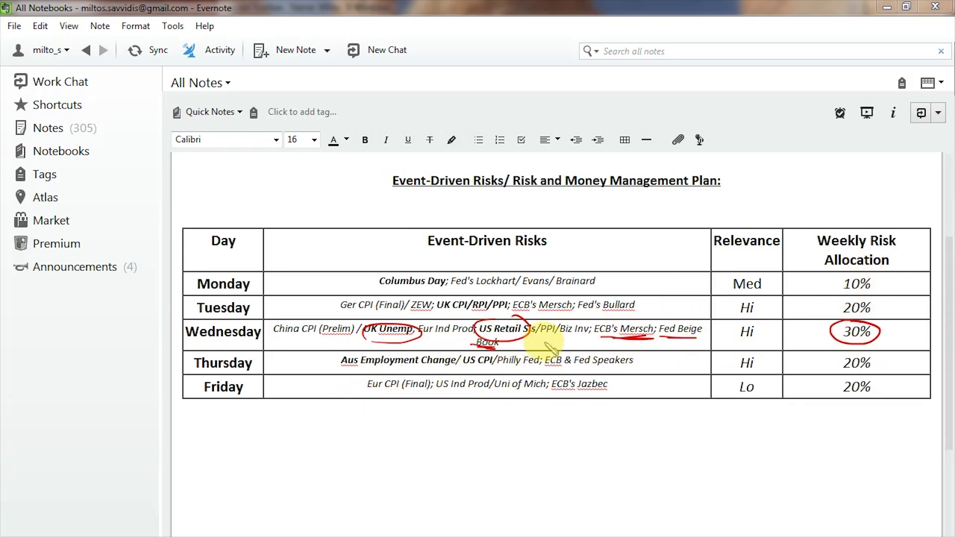
# Clear old ink, circle Thursday's Aus Employment Change and US CPI, write AUD, arrow down
pyautogui.press('e')
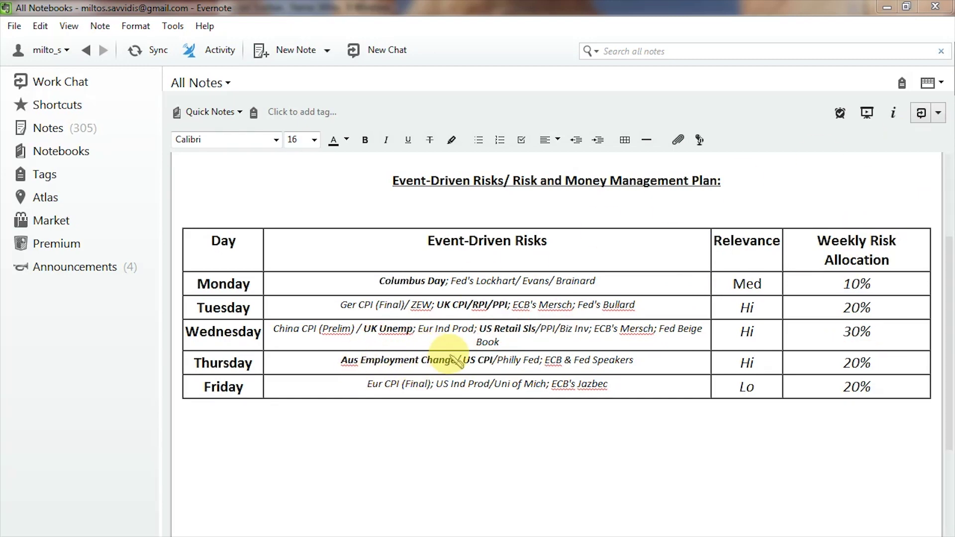
pyautogui.moveTo(454, 360)
pyautogui.mouseDown()
pyautogui.moveTo(421, 329)
pyautogui.moveTo(323, 362)
pyautogui.moveTo(427, 381)
pyautogui.moveTo(448, 357)
pyautogui.mouseUp()
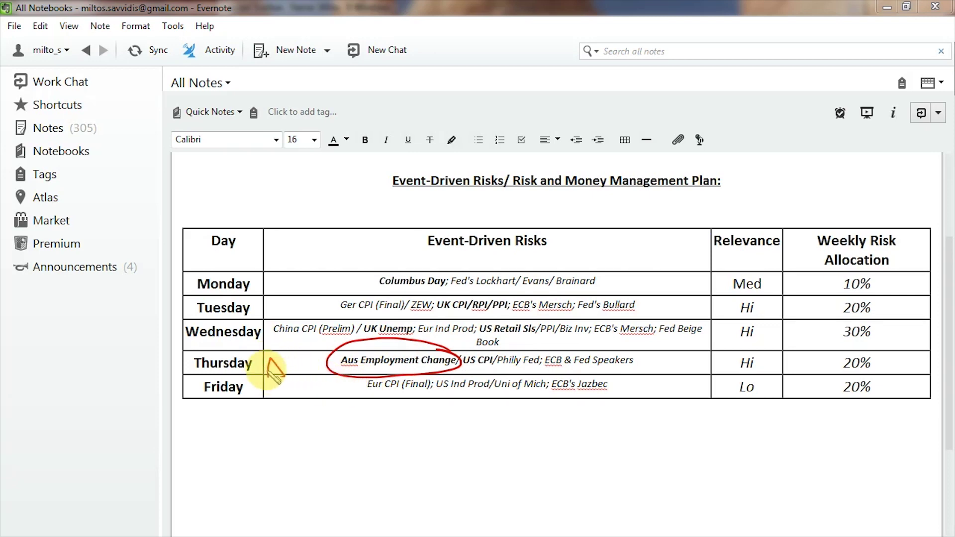
pyautogui.moveTo(269, 359)
pyautogui.mouseDown()
pyautogui.moveTo(261, 359)
pyautogui.moveTo(265, 380)
pyautogui.moveTo(308, 372)
pyautogui.mouseUp()
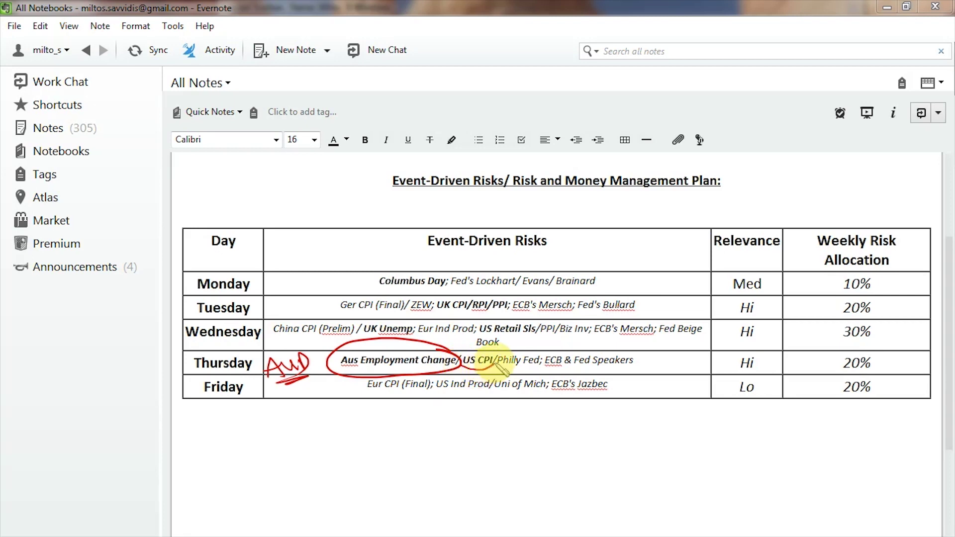
pyautogui.moveTo(495, 357)
pyautogui.mouseDown()
pyautogui.moveTo(465, 350)
pyautogui.moveTo(473, 368)
pyautogui.moveTo(498, 360)
pyautogui.mouseUp()
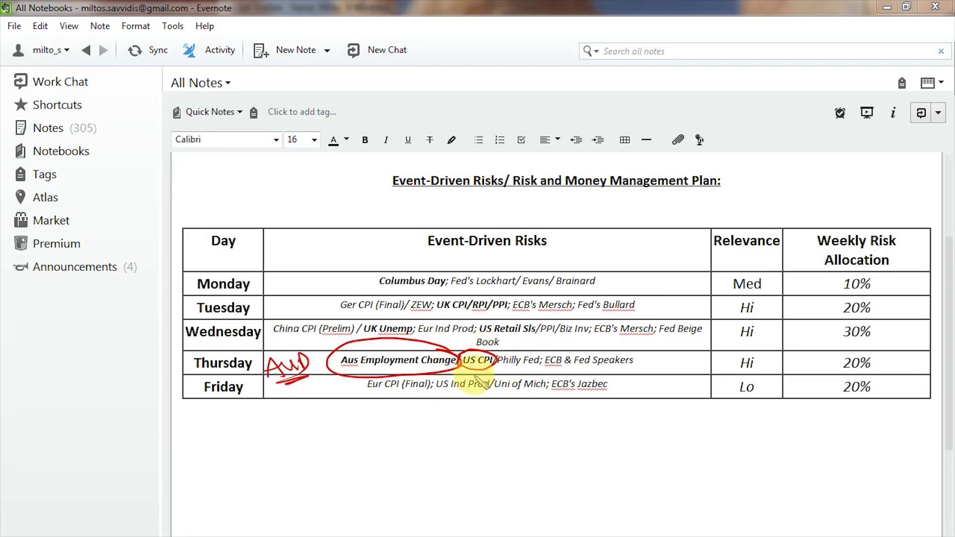
pyautogui.moveTo(473, 370)
pyautogui.mouseDown()
pyautogui.moveTo(405, 371)
pyautogui.moveTo(342, 413)
pyautogui.moveTo(350, 413)
pyautogui.mouseUp()
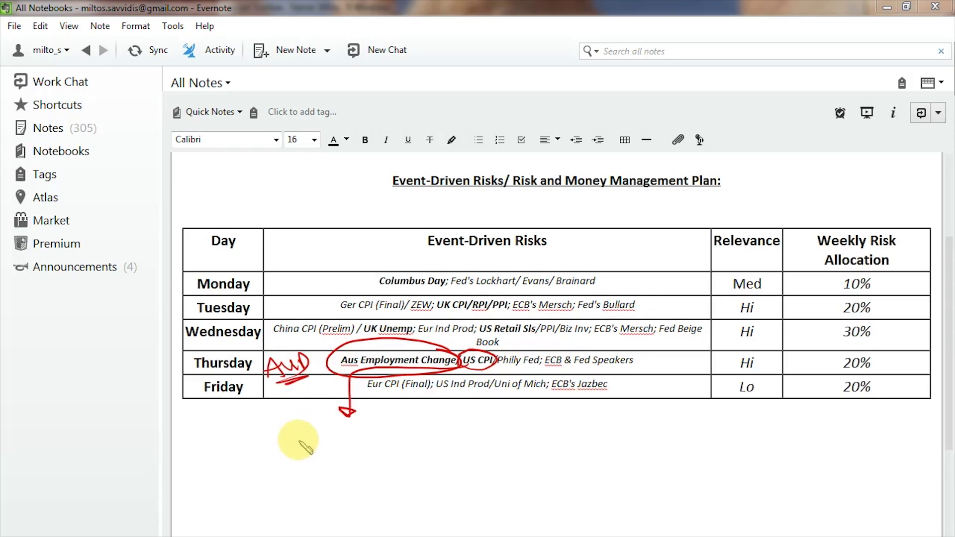
# Handwrite 'Confident Inflation 2:1' and 'Core' below the arrow, then erase all the ink
pyautogui.moveTo(297, 449)
pyautogui.mouseDown()
pyautogui.moveTo(344, 451)
pyautogui.moveTo(400, 426)
pyautogui.mouseUp()
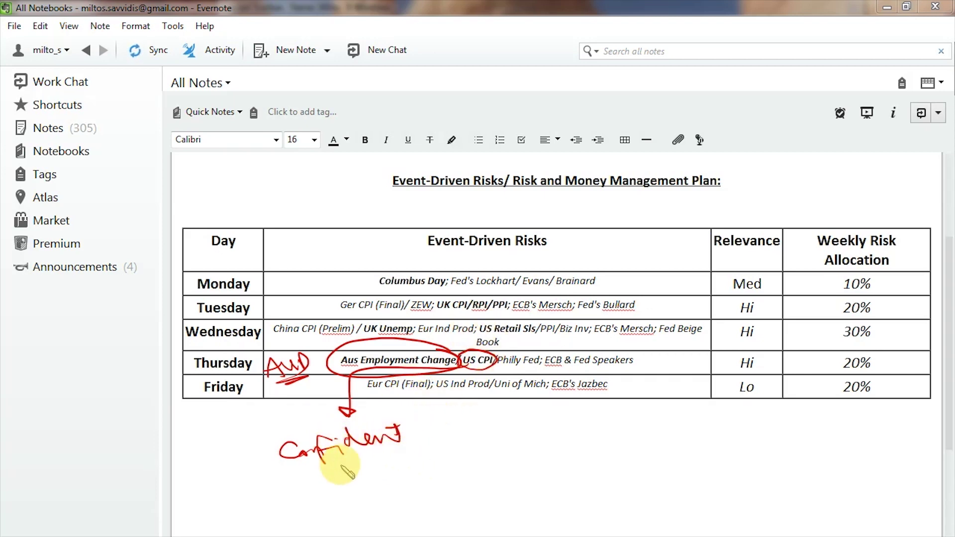
pyautogui.moveTo(344, 468)
pyautogui.mouseDown()
pyautogui.moveTo(346, 477)
pyautogui.moveTo(489, 439)
pyautogui.mouseUp()
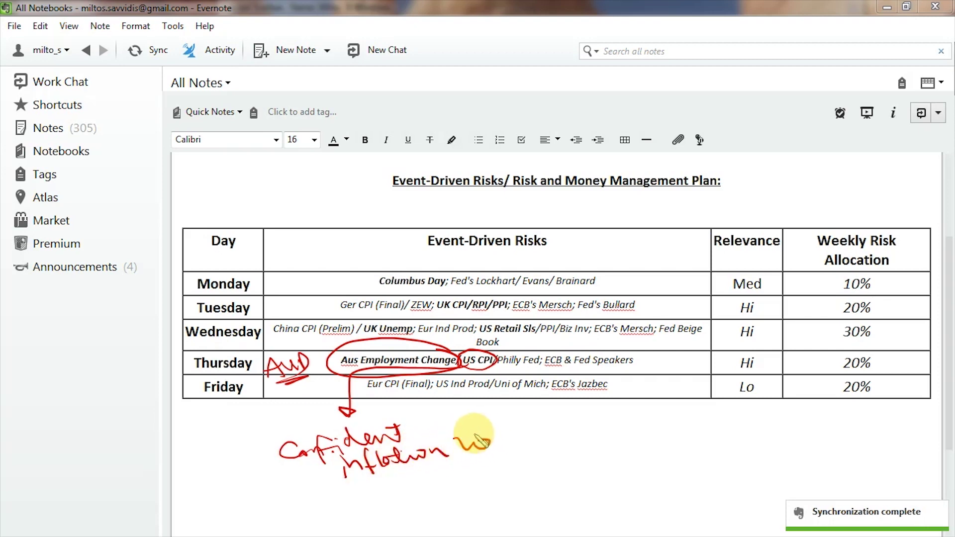
pyautogui.click(485, 438)
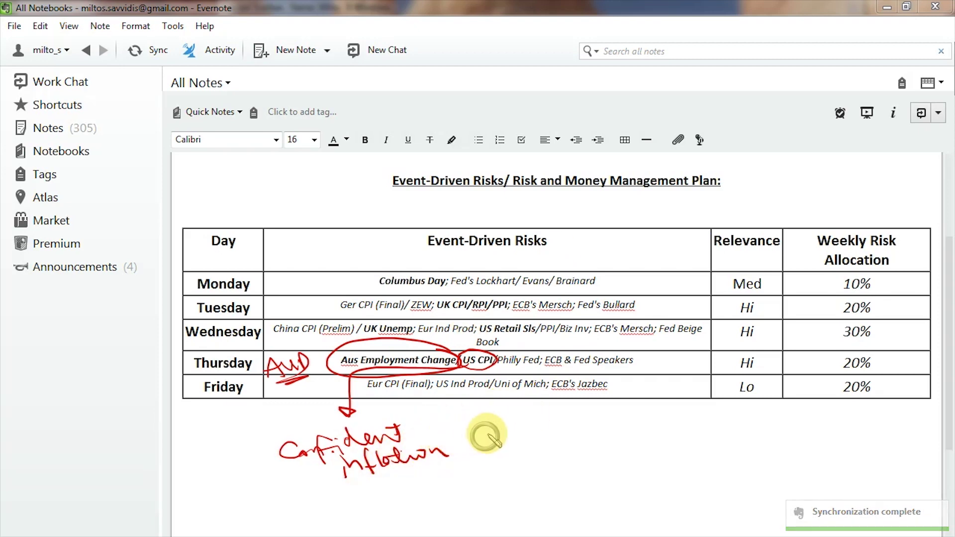
pyautogui.moveTo(469, 445)
pyautogui.mouseDown()
pyautogui.moveTo(485, 458)
pyautogui.moveTo(506, 450)
pyautogui.mouseUp()
pyautogui.click(496, 450)
pyautogui.moveTo(518, 447); pyautogui.dragTo(517, 450)
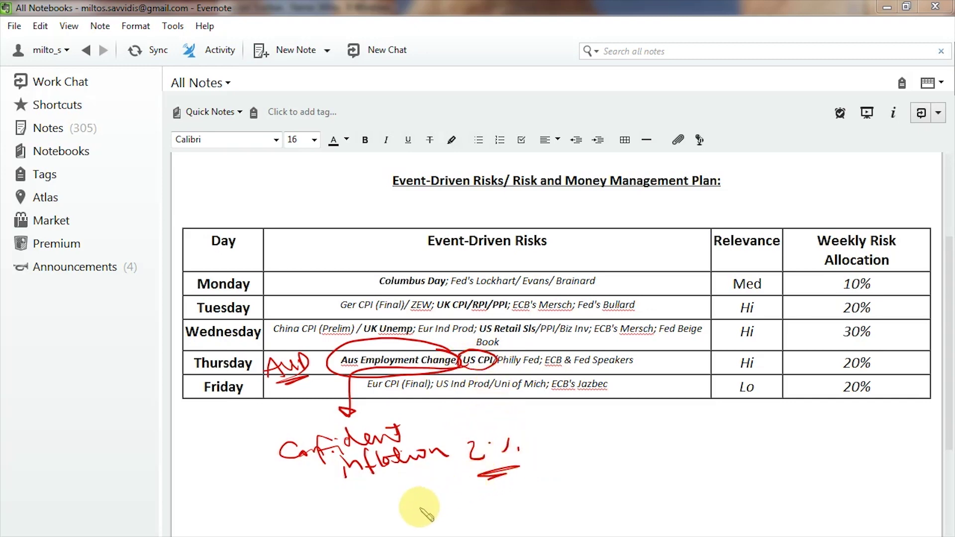
pyautogui.moveTo(422, 498)
pyautogui.mouseDown()
pyautogui.moveTo(426, 517)
pyautogui.moveTo(458, 508)
pyautogui.moveTo(458, 523)
pyautogui.mouseUp()
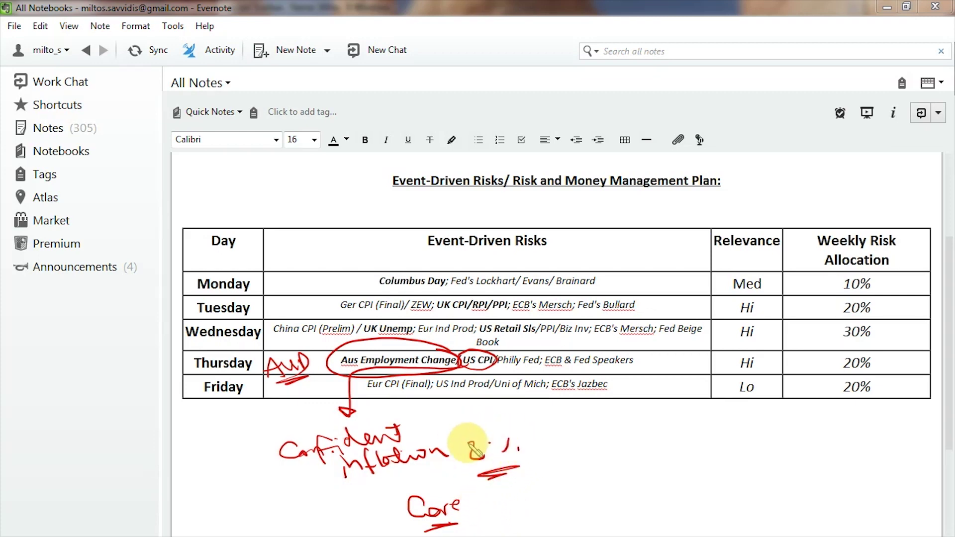
pyautogui.moveTo(494, 432)
pyautogui.mouseDown()
pyautogui.moveTo(475, 430)
pyautogui.moveTo(490, 475)
pyautogui.moveTo(502, 425)
pyautogui.moveTo(493, 465)
pyautogui.moveTo(518, 468)
pyautogui.mouseUp()
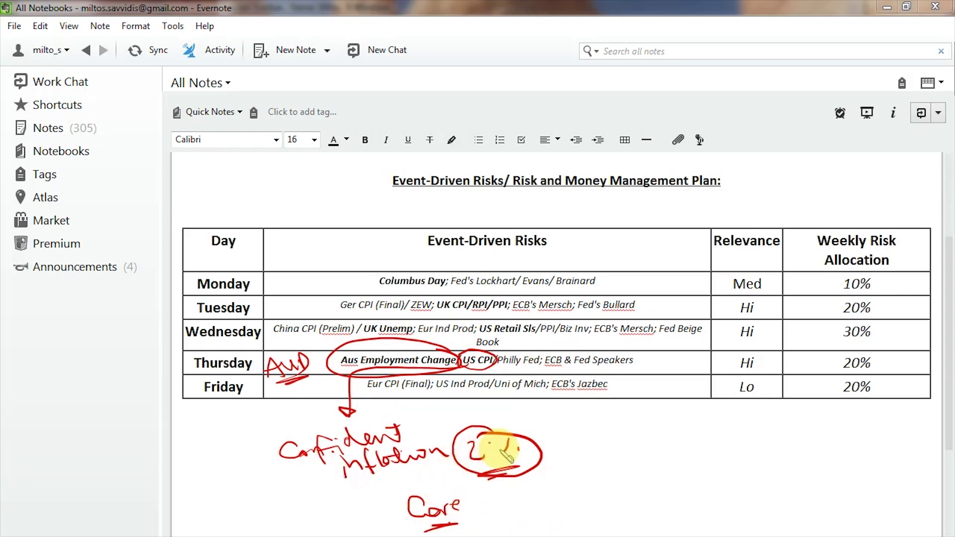
pyautogui.moveTo(507, 455)
pyautogui.mouseDown()
pyautogui.moveTo(490, 480)
pyautogui.moveTo(465, 477)
pyautogui.moveTo(481, 437)
pyautogui.moveTo(387, 440)
pyautogui.moveTo(345, 455)
pyautogui.moveTo(403, 428)
pyautogui.moveTo(480, 451)
pyautogui.mouseUp()
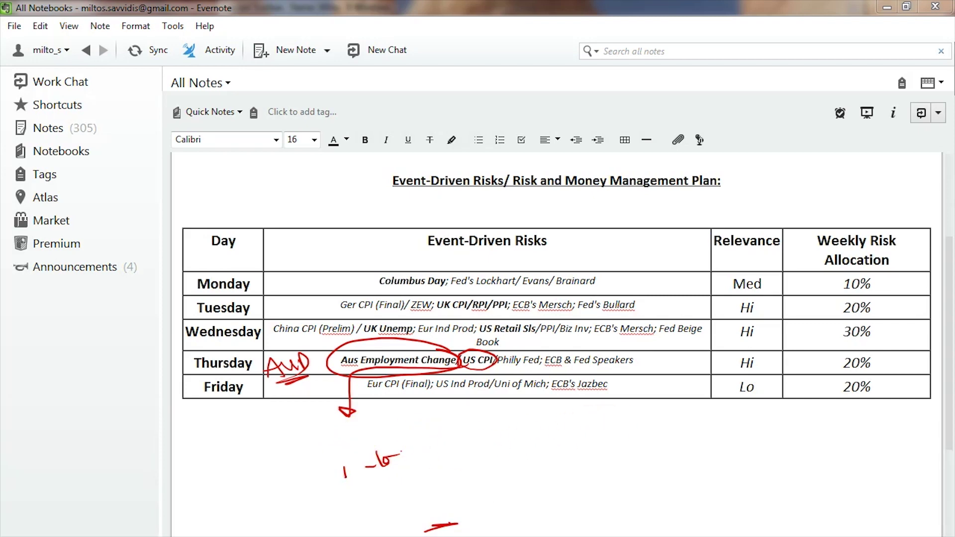
pyautogui.press('Escape')
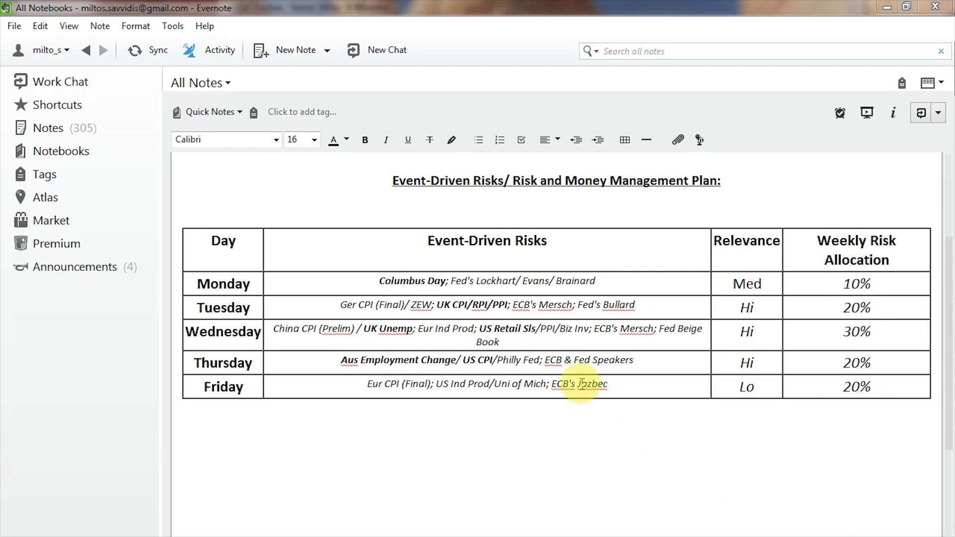
# Circle Thursday's 20% and Wednesday's 30% allocations and mark Monday's 10% as low
pyautogui.moveTo(545, 360); pyautogui.dragTo(636, 365)
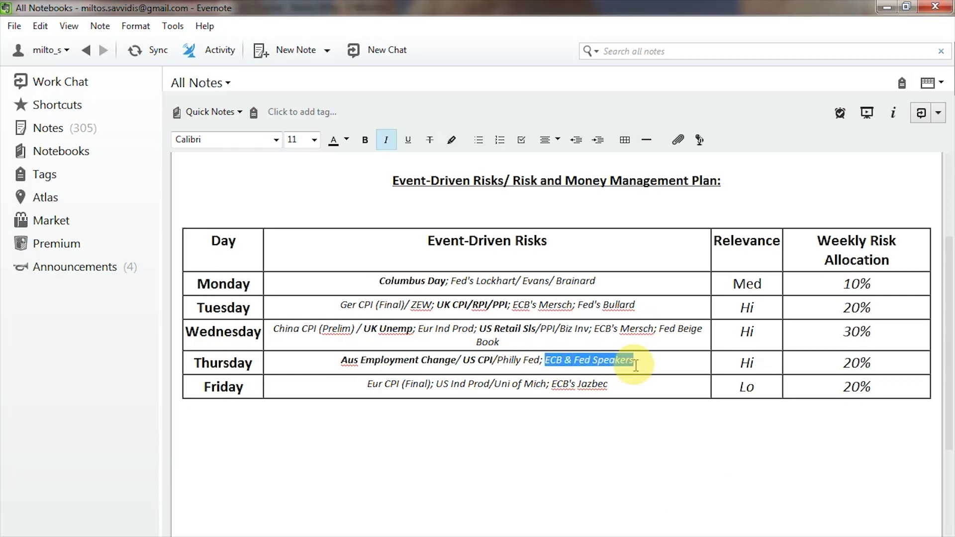
pyautogui.click(647, 361)
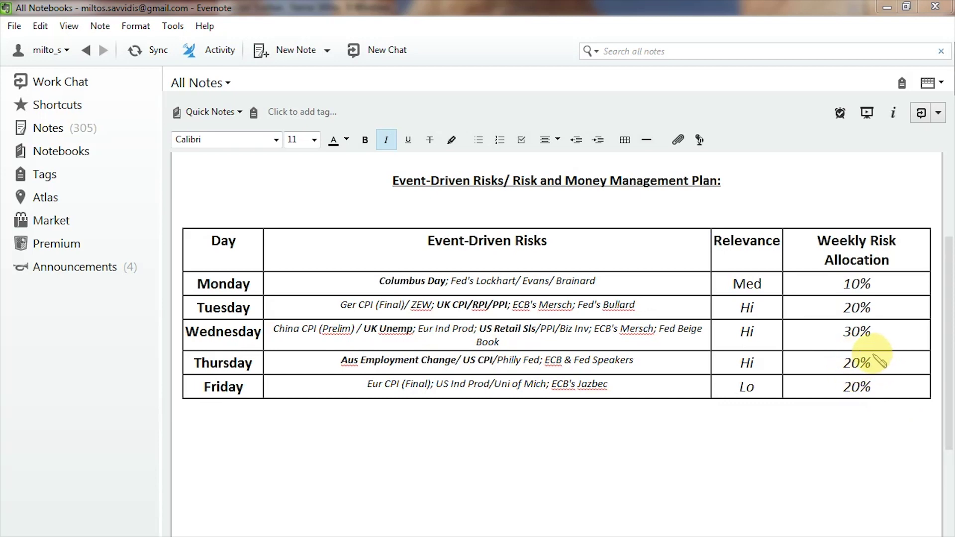
pyautogui.moveTo(872, 355)
pyautogui.mouseDown()
pyautogui.moveTo(846, 369)
pyautogui.moveTo(888, 354)
pyautogui.mouseUp()
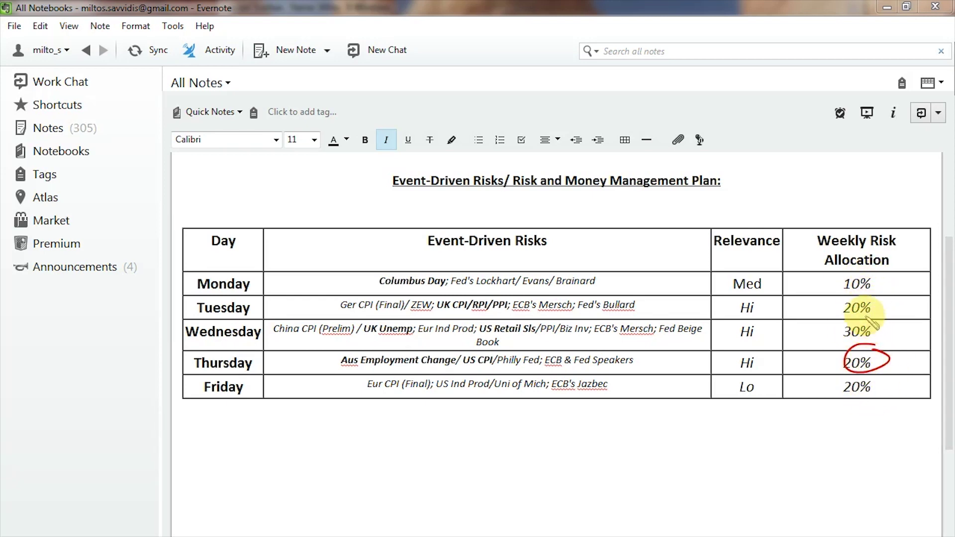
pyautogui.moveTo(868, 319)
pyautogui.mouseDown()
pyautogui.moveTo(845, 325)
pyautogui.moveTo(868, 321)
pyautogui.mouseUp()
pyautogui.moveTo(879, 279)
pyautogui.mouseDown()
pyautogui.moveTo(900, 300)
pyautogui.moveTo(902, 340)
pyautogui.moveTo(891, 339)
pyautogui.mouseUp()
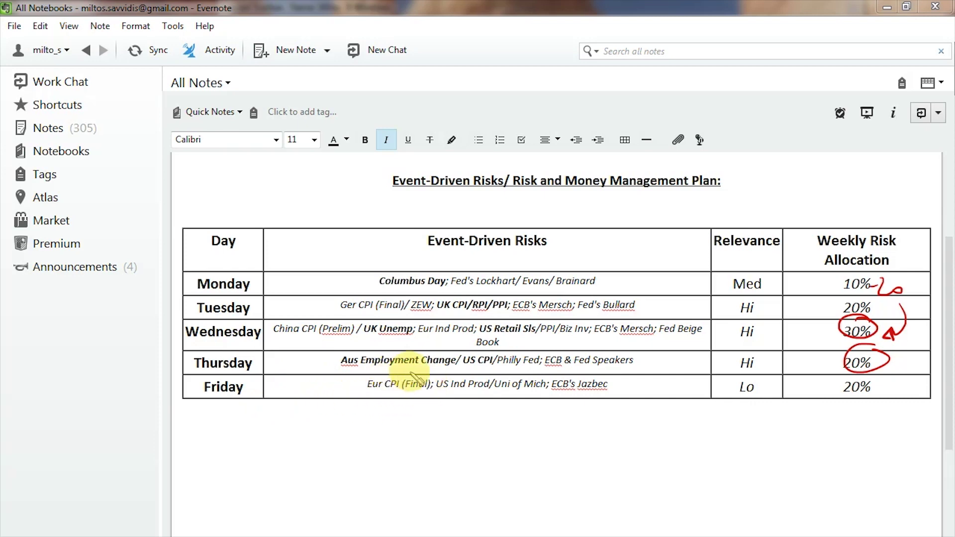
# Circle Friday's Eur CPI (Final), ECB's Jazbec and 20%, write Prelim, bracket allocations, then wipe the ink
pyautogui.moveTo(433, 389)
pyautogui.mouseDown()
pyautogui.moveTo(358, 390)
pyautogui.moveTo(438, 397)
pyautogui.mouseUp()
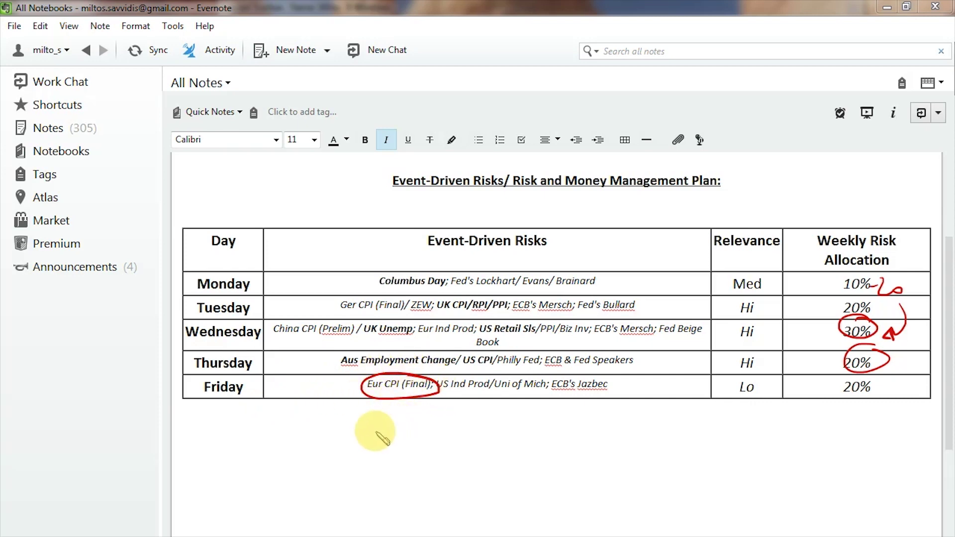
pyautogui.moveTo(350, 419)
pyautogui.mouseDown()
pyautogui.moveTo(409, 440)
pyautogui.moveTo(424, 423)
pyautogui.mouseUp()
pyautogui.moveTo(354, 450); pyautogui.dragTo(412, 440)
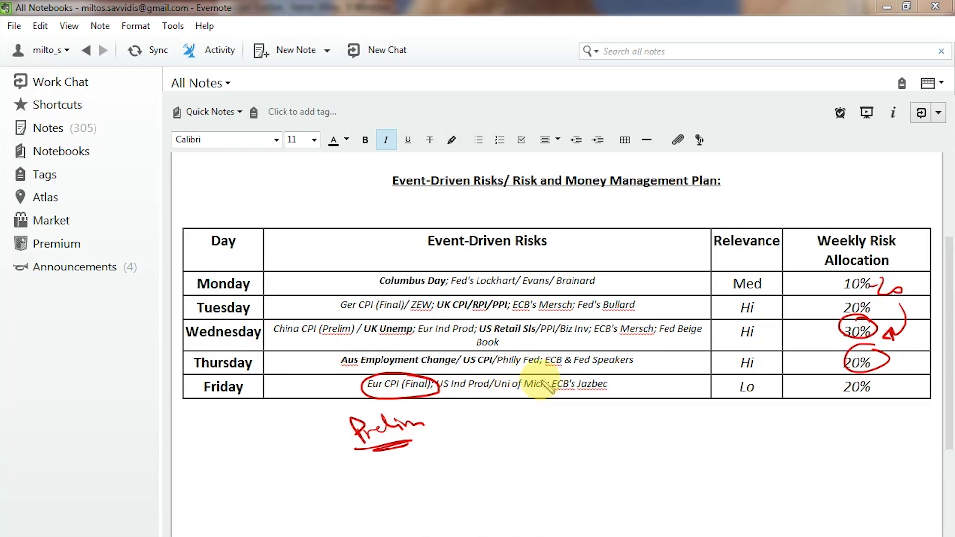
pyautogui.moveTo(614, 378)
pyautogui.mouseDown()
pyautogui.moveTo(572, 379)
pyautogui.moveTo(552, 396)
pyautogui.moveTo(618, 390)
pyautogui.mouseUp()
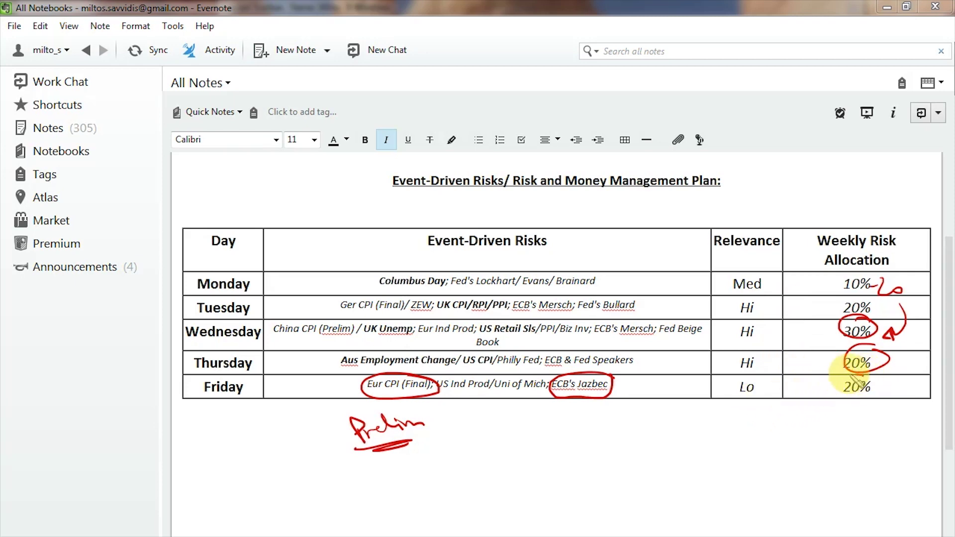
pyautogui.moveTo(868, 381)
pyautogui.mouseDown()
pyautogui.moveTo(845, 386)
pyautogui.moveTo(865, 408)
pyautogui.mouseUp()
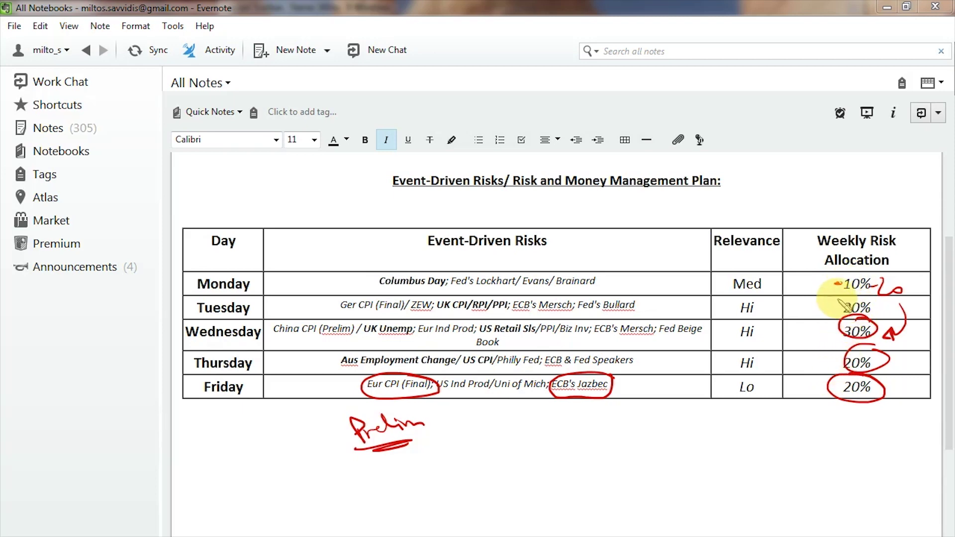
pyautogui.moveTo(856, 300)
pyautogui.mouseDown()
pyautogui.moveTo(828, 301)
pyautogui.moveTo(850, 396)
pyautogui.moveTo(879, 304)
pyautogui.moveTo(887, 398)
pyautogui.mouseUp()
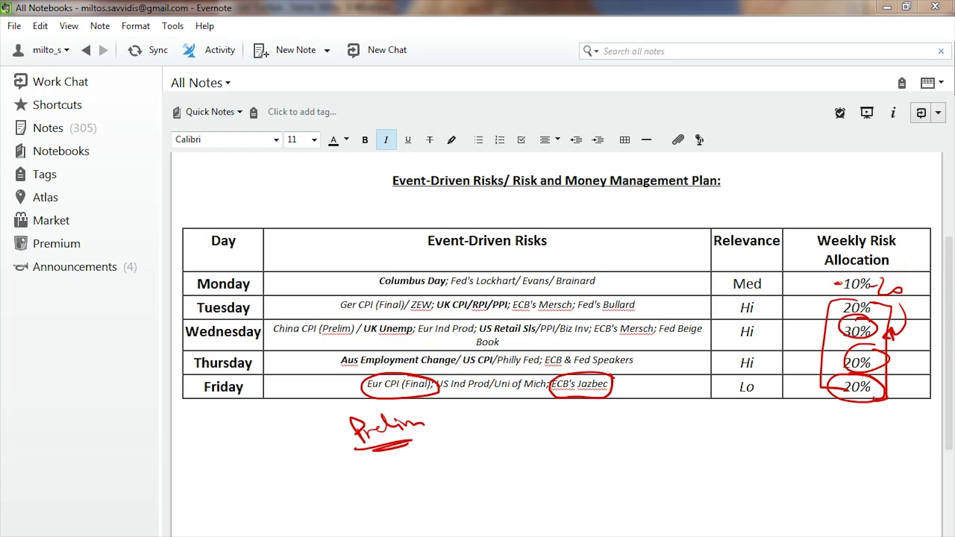
pyautogui.press('e')
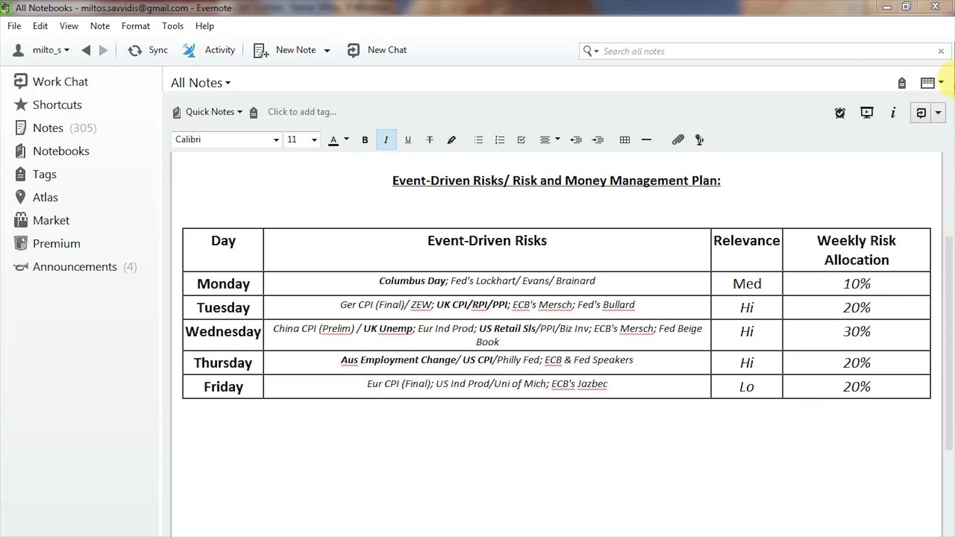
# Minimize Evernote and bring the EU50 Weekly MP chart up full screen
pyautogui.click(886, 7)
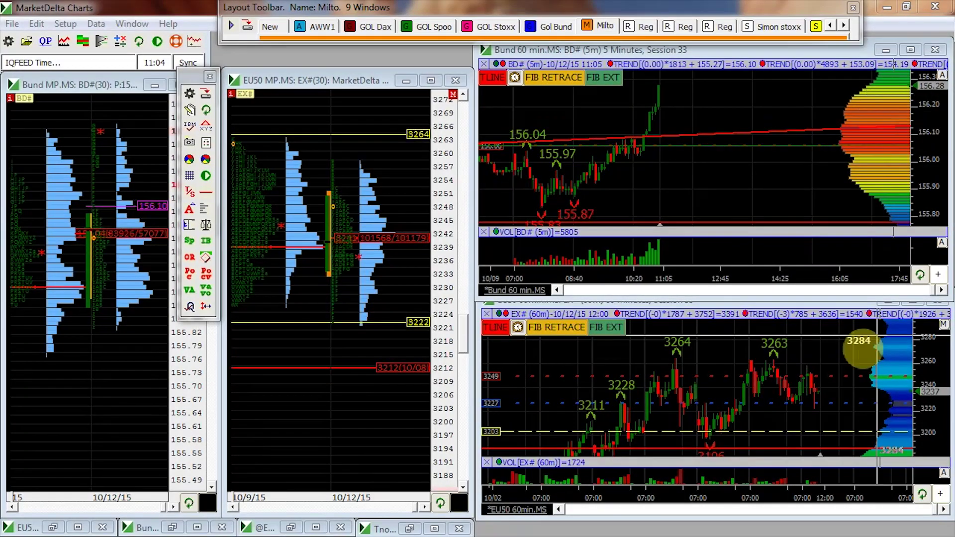
pyautogui.click(80, 528)
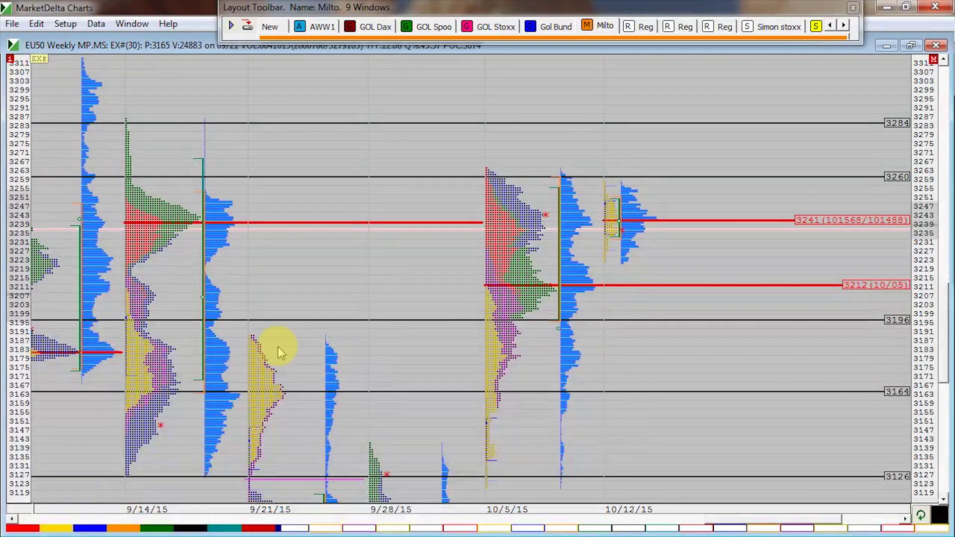
pyautogui.scroll(1, 703, 347)
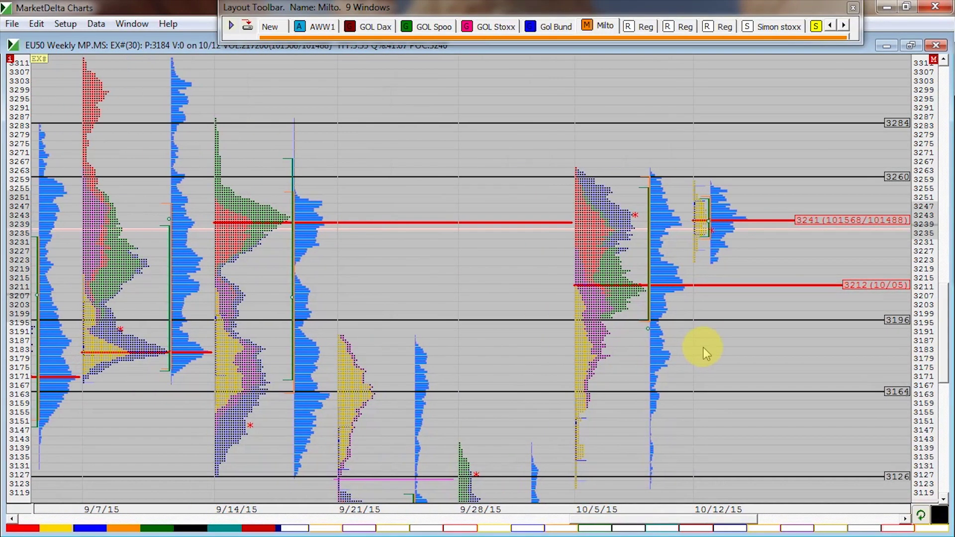
pyautogui.scroll(-1, 706, 330)
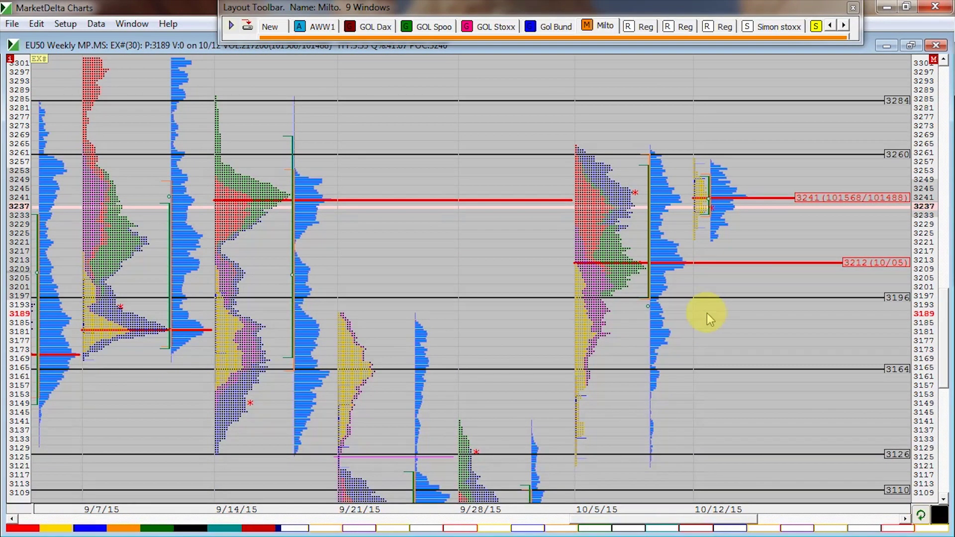
pyautogui.scroll(1, 707, 330)
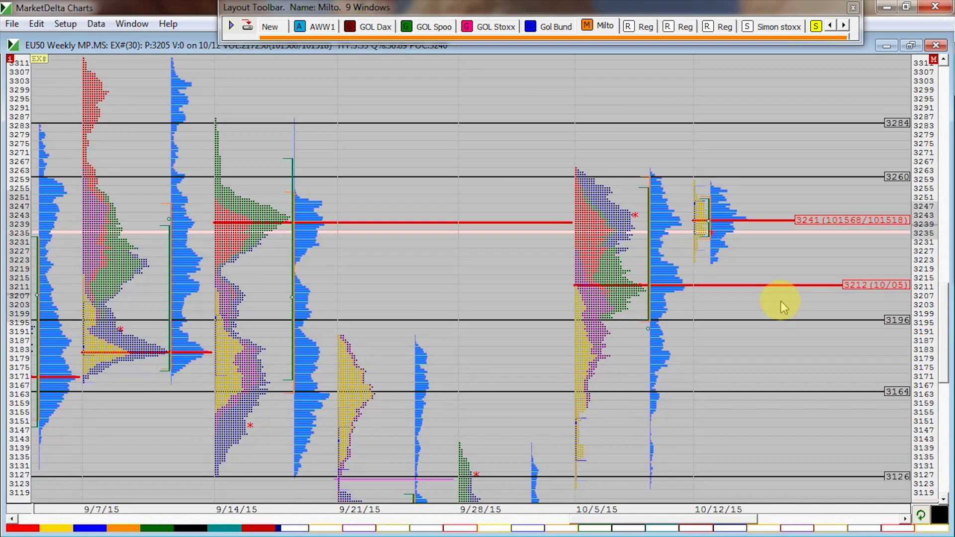
# Trace the 9/21–10/5 rally to 3094 in red, then clear it and pan to earlier weeks
pyautogui.moveTo(941, 308); pyautogui.dragTo(944, 391)
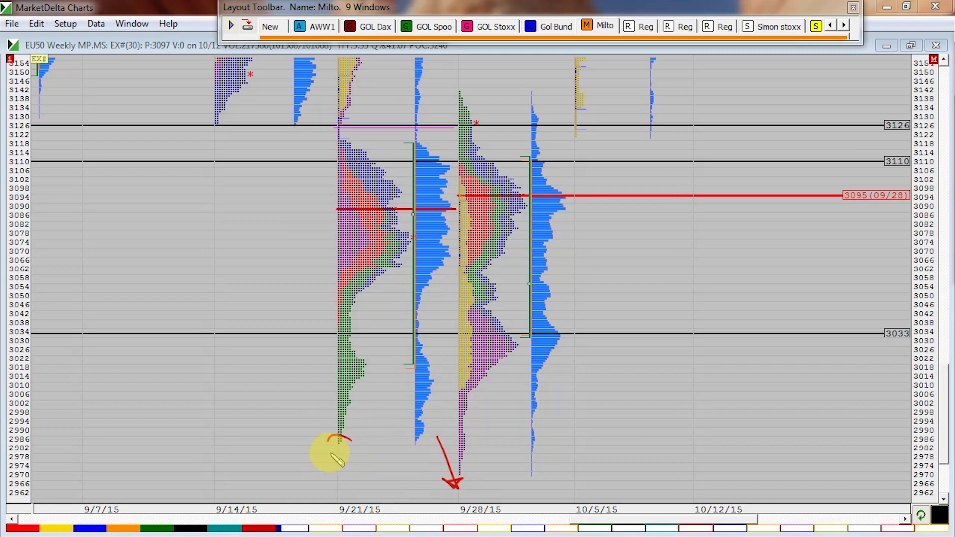
pyautogui.moveTo(330, 450); pyautogui.dragTo(350, 438)
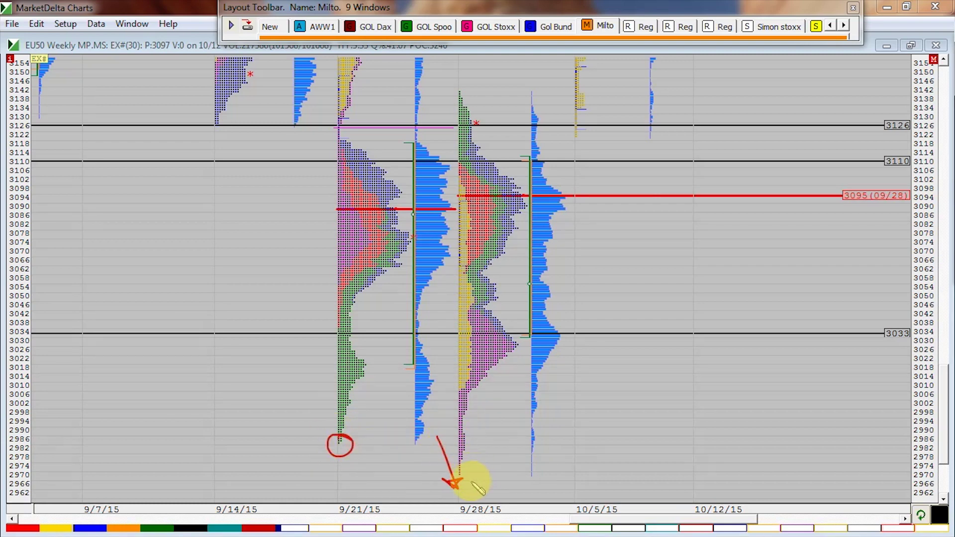
pyautogui.moveTo(471, 480); pyautogui.dragTo(478, 429)
pyautogui.moveTo(527, 312); pyautogui.dragTo(550, 216)
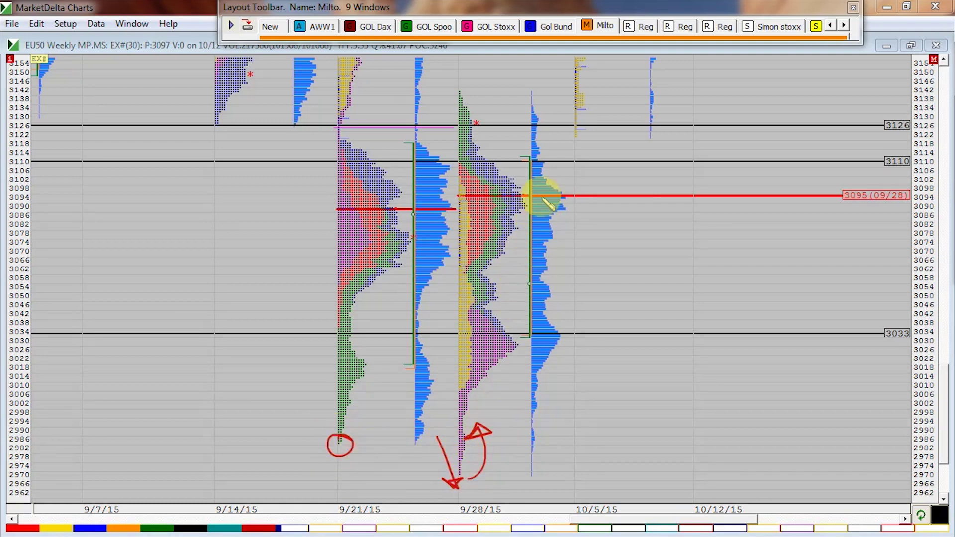
pyautogui.moveTo(528, 186)
pyautogui.mouseDown()
pyautogui.moveTo(576, 245)
pyautogui.moveTo(561, 192)
pyautogui.moveTo(584, 188)
pyautogui.mouseUp()
pyautogui.moveTo(401, 215)
pyautogui.mouseDown()
pyautogui.moveTo(447, 199)
pyautogui.moveTo(415, 213)
pyautogui.mouseUp()
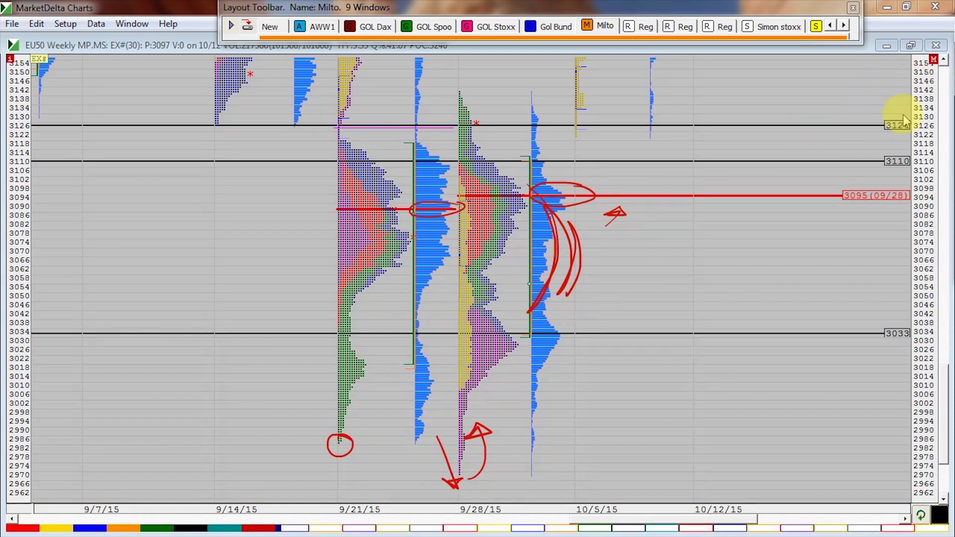
pyautogui.press('Escape')
pyautogui.moveTo(678, 128)
pyautogui.mouseDown()
pyautogui.moveTo(651, 480)
pyautogui.moveTo(731, 379)
pyautogui.moveTo(761, 371)
pyautogui.moveTo(750, 327)
pyautogui.moveTo(768, 347)
pyautogui.moveTo(763, 380)
pyautogui.mouseUp()
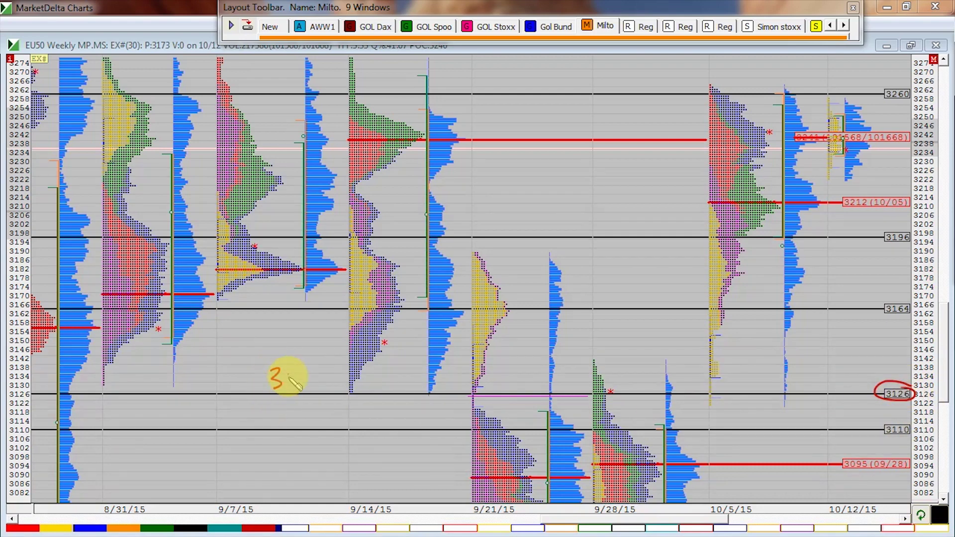
# Circle the 8/31 low, 9/21 end and 9/28 high at 3126, and arrow the 10/5 profile
pyautogui.moveTo(354, 390); pyautogui.dragTo(348, 390)
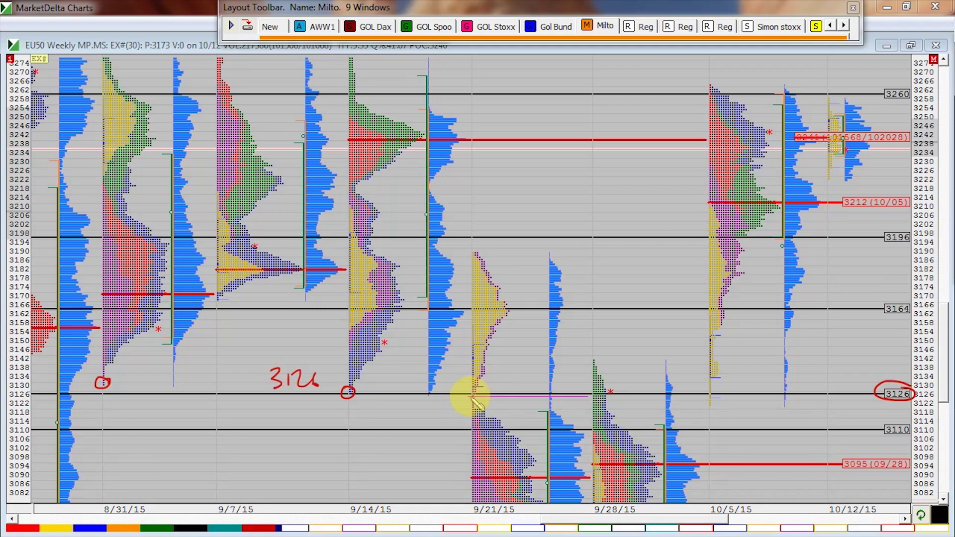
pyautogui.moveTo(483, 394)
pyautogui.mouseDown()
pyautogui.moveTo(468, 393)
pyautogui.moveTo(481, 396)
pyautogui.moveTo(448, 416)
pyautogui.moveTo(456, 426)
pyautogui.mouseUp()
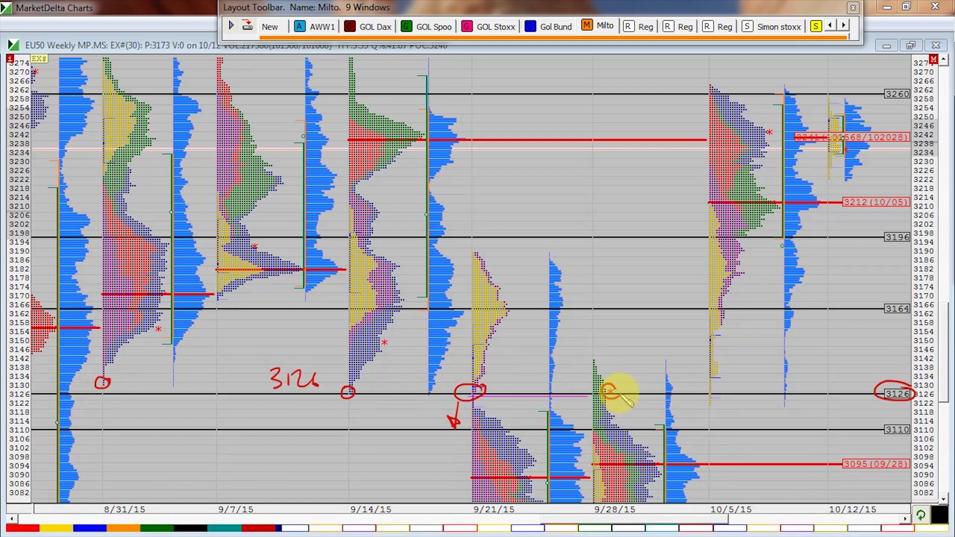
pyautogui.moveTo(620, 393); pyautogui.dragTo(618, 386)
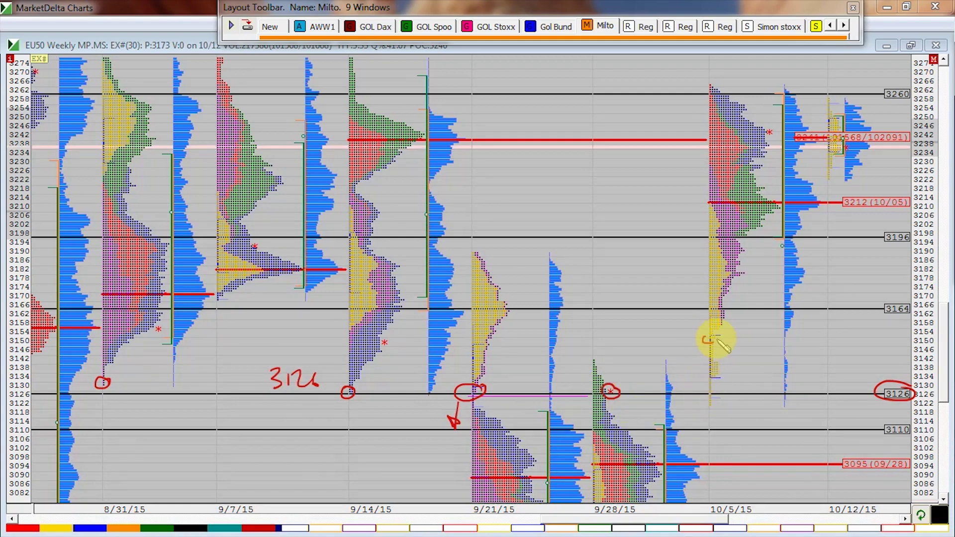
pyautogui.moveTo(695, 354)
pyautogui.mouseDown()
pyautogui.moveTo(700, 404)
pyautogui.moveTo(719, 395)
pyautogui.moveTo(741, 360)
pyautogui.moveTo(724, 366)
pyautogui.mouseUp()
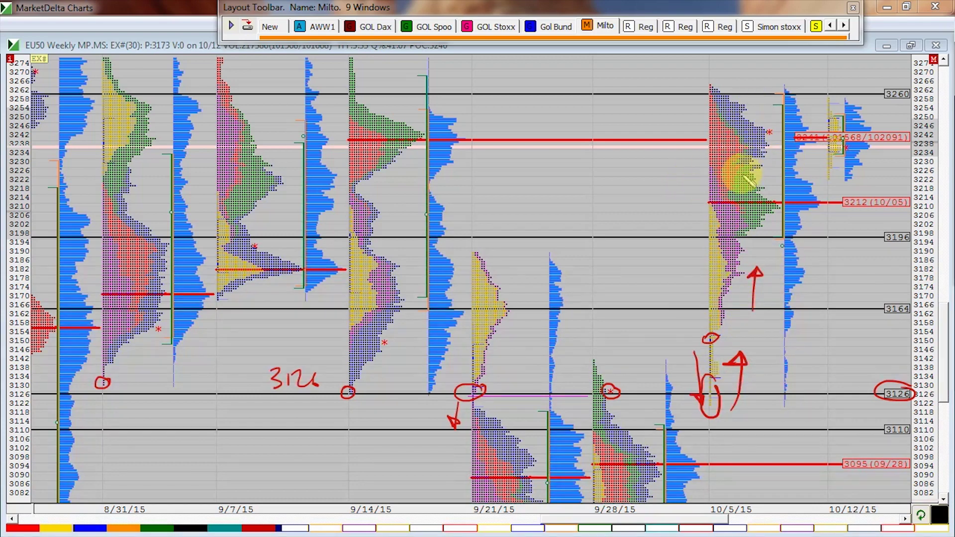
# Hatch the area beside the 9/14 blue profile with red scribbles
pyautogui.moveTo(456, 160); pyautogui.dragTo(465, 229)
pyautogui.moveTo(441, 181)
pyautogui.mouseDown()
pyautogui.moveTo(454, 214)
pyautogui.moveTo(450, 246)
pyautogui.mouseUp()
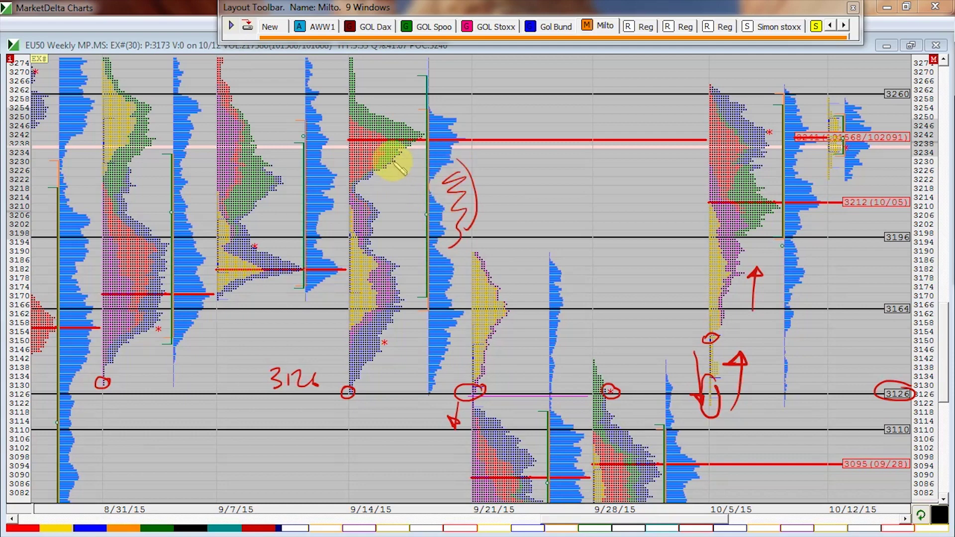
pyautogui.moveTo(391, 161); pyautogui.dragTo(383, 201)
pyautogui.moveTo(392, 243); pyautogui.dragTo(409, 210)
pyautogui.moveTo(383, 233)
pyautogui.mouseDown()
pyautogui.moveTo(398, 216)
pyautogui.moveTo(370, 184)
pyautogui.mouseUp()
pyautogui.moveTo(373, 203); pyautogui.dragTo(393, 181)
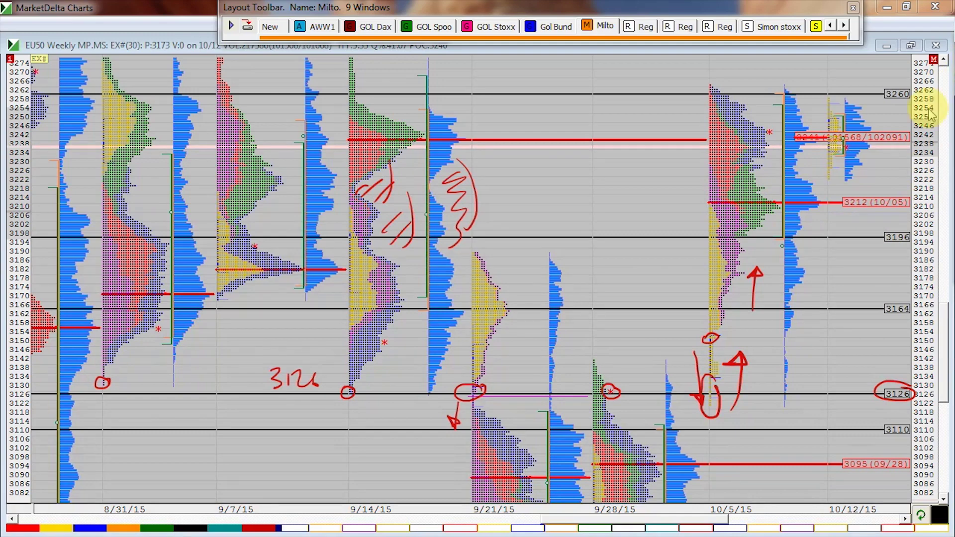
# Clear the old markup, pan to higher prices, circle the 10/5 profile top and write '3260'
pyautogui.press('Escape')
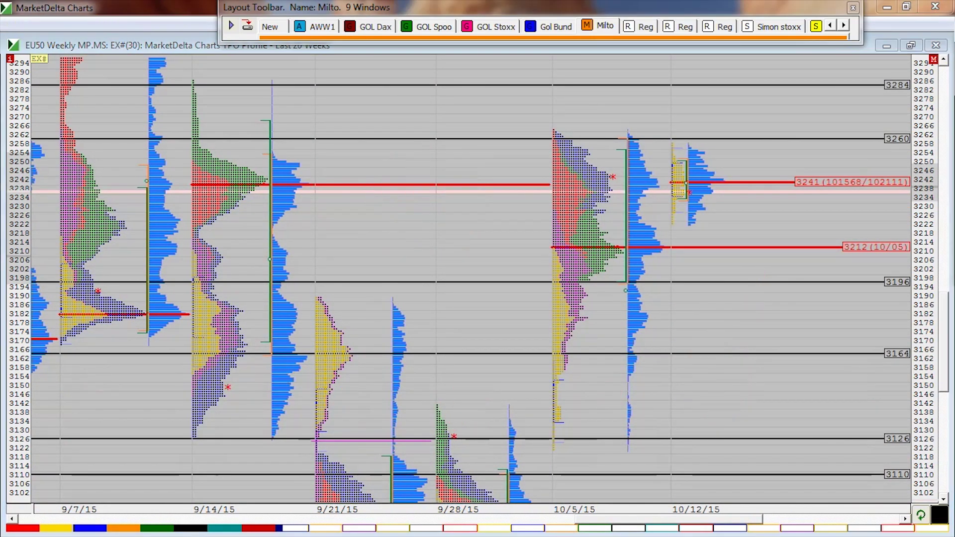
pyautogui.moveTo(801, 201)
pyautogui.mouseDown()
pyautogui.moveTo(804, 231)
pyautogui.moveTo(823, 223)
pyautogui.mouseUp()
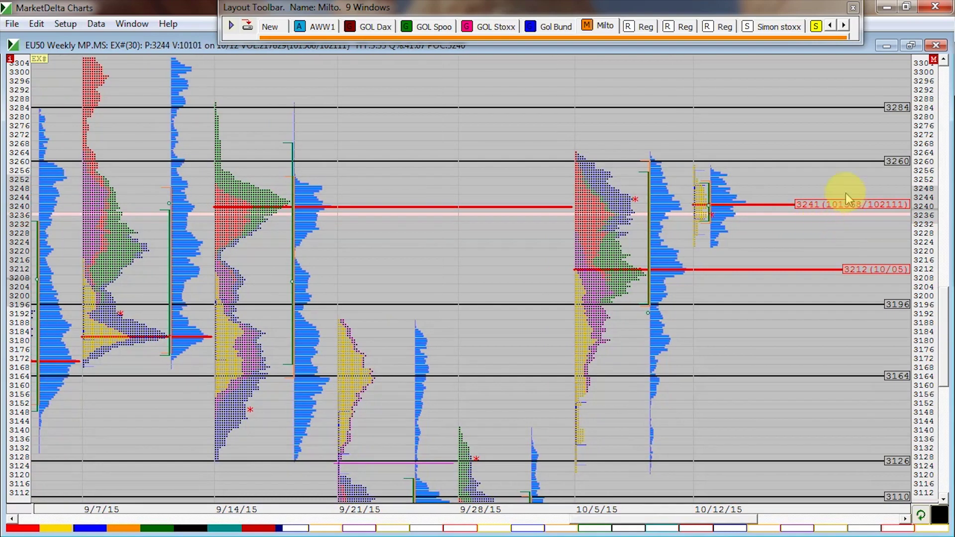
pyautogui.moveTo(846, 193); pyautogui.dragTo(796, 201)
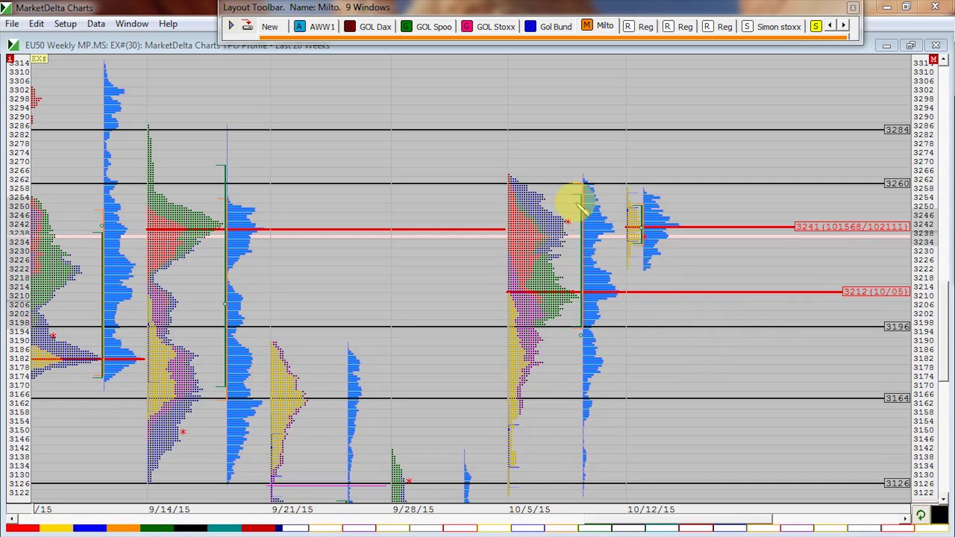
pyautogui.moveTo(586, 178); pyautogui.dragTo(586, 182)
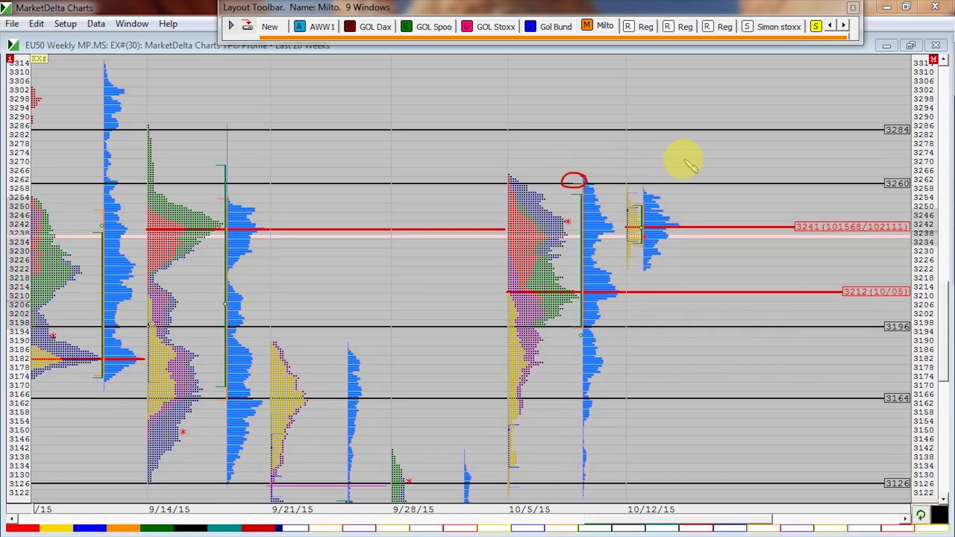
pyautogui.moveTo(715, 167); pyautogui.dragTo(742, 169)
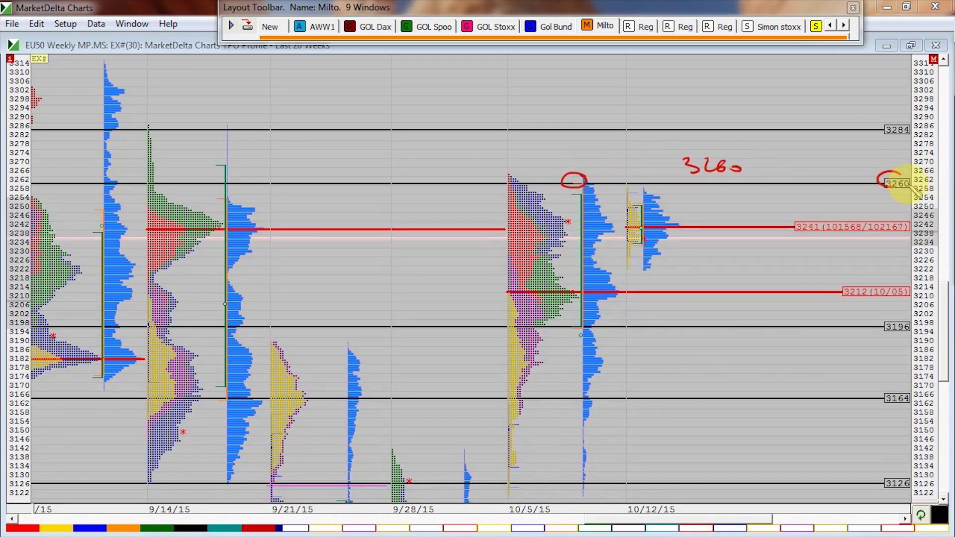
# Circle the 3260 and 3196 price labels and handwrite '3196' beside the support label
pyautogui.moveTo(902, 185); pyautogui.dragTo(917, 175)
pyautogui.moveTo(910, 318); pyautogui.dragTo(903, 315)
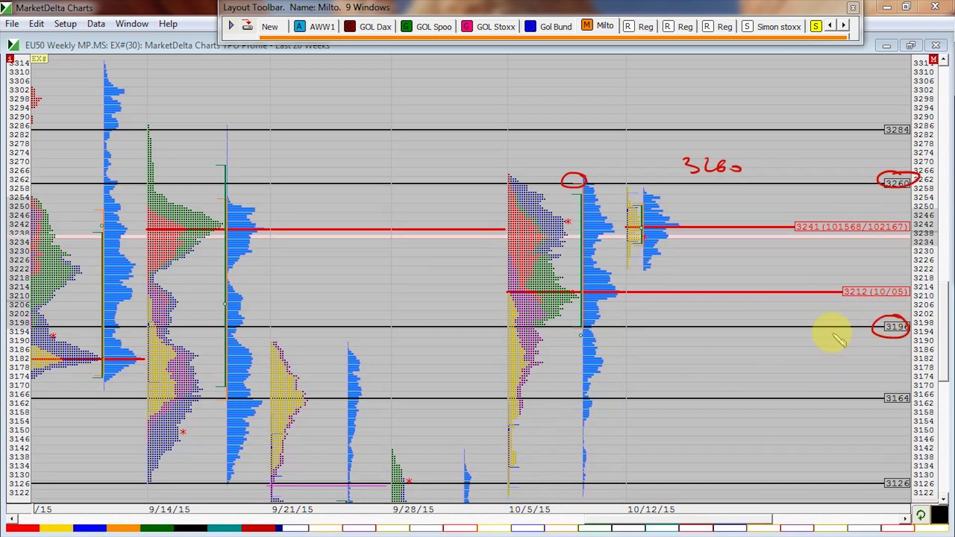
pyautogui.moveTo(770, 313); pyautogui.dragTo(772, 333)
pyautogui.moveTo(785, 318)
pyautogui.mouseDown()
pyautogui.moveTo(797, 332)
pyautogui.moveTo(817, 319)
pyautogui.mouseUp()
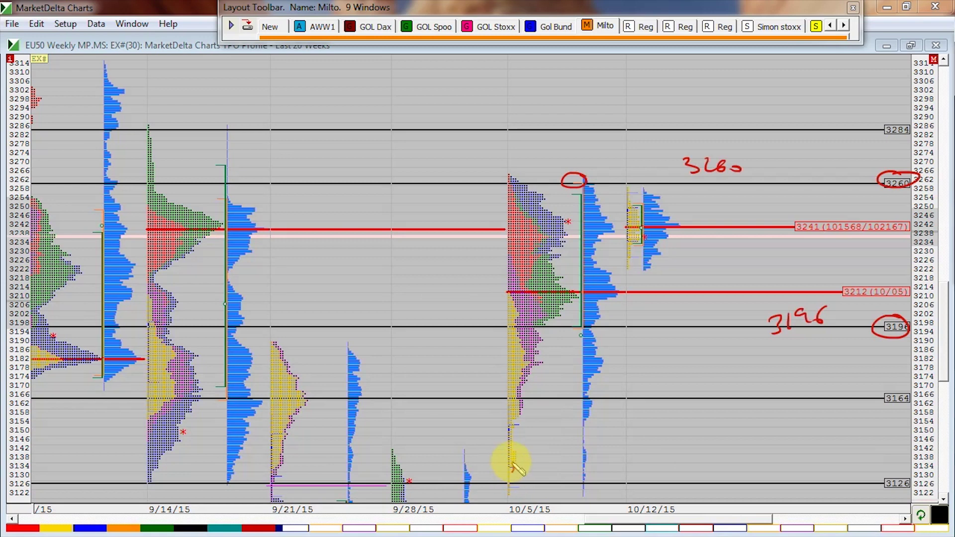
# Circle the 10/5 profile's bottom tail and its 3196 touch, then the 9/21 profile top
pyautogui.moveTo(512, 466)
pyautogui.mouseDown()
pyautogui.moveTo(503, 489)
pyautogui.moveTo(519, 470)
pyautogui.mouseUp()
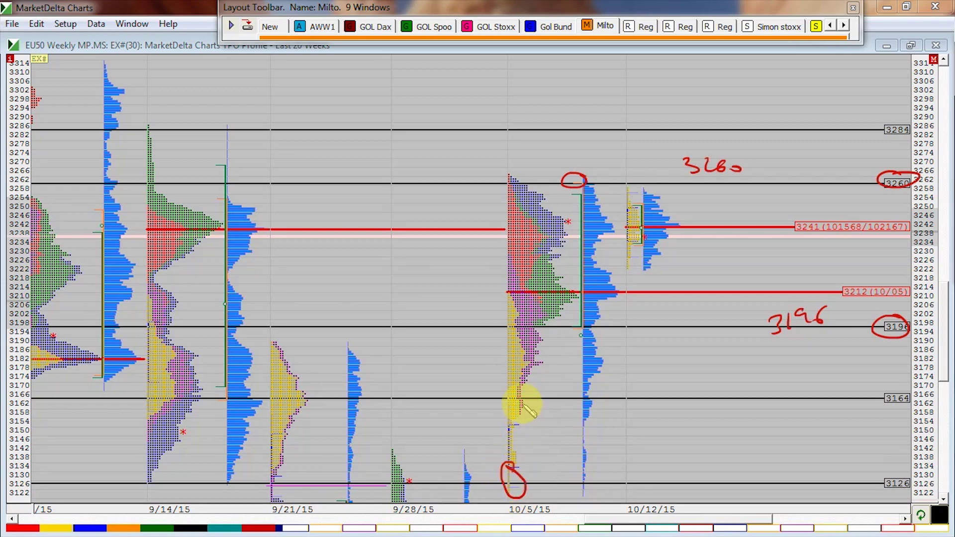
pyautogui.moveTo(523, 404)
pyautogui.mouseDown()
pyautogui.moveTo(551, 441)
pyautogui.moveTo(532, 480)
pyautogui.mouseUp()
pyautogui.moveTo(518, 437); pyautogui.dragTo(537, 472)
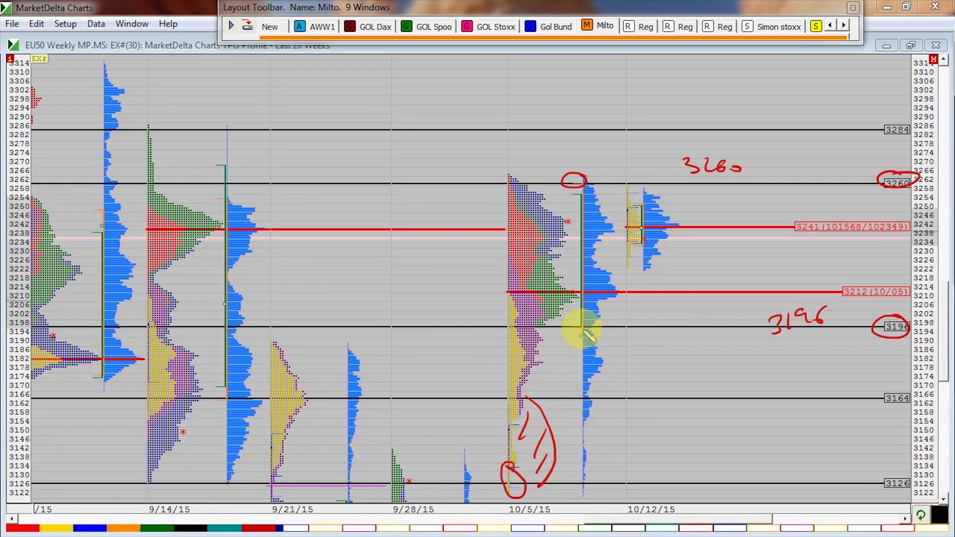
pyautogui.moveTo(581, 318); pyautogui.dragTo(583, 320)
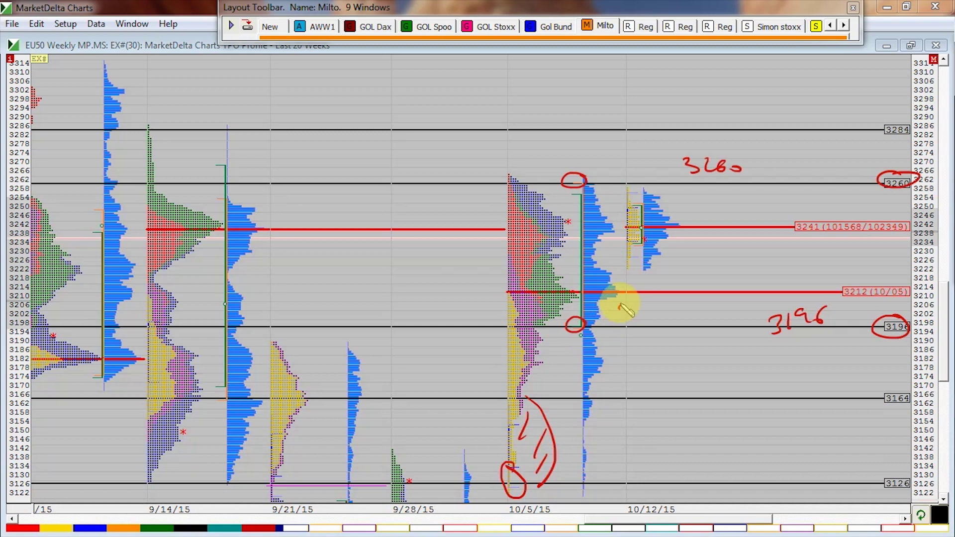
pyautogui.moveTo(637, 309); pyautogui.dragTo(631, 321)
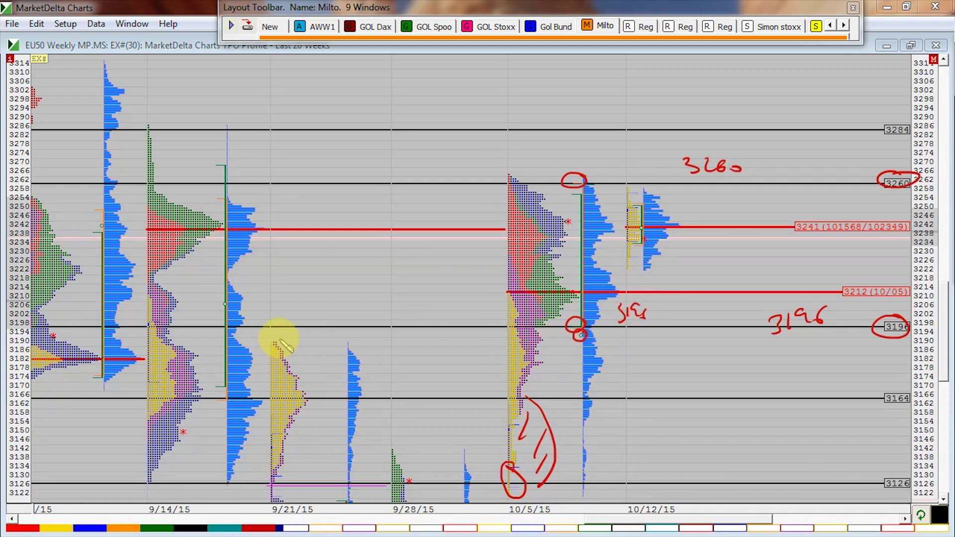
pyautogui.moveTo(274, 339); pyautogui.dragTo(277, 337)
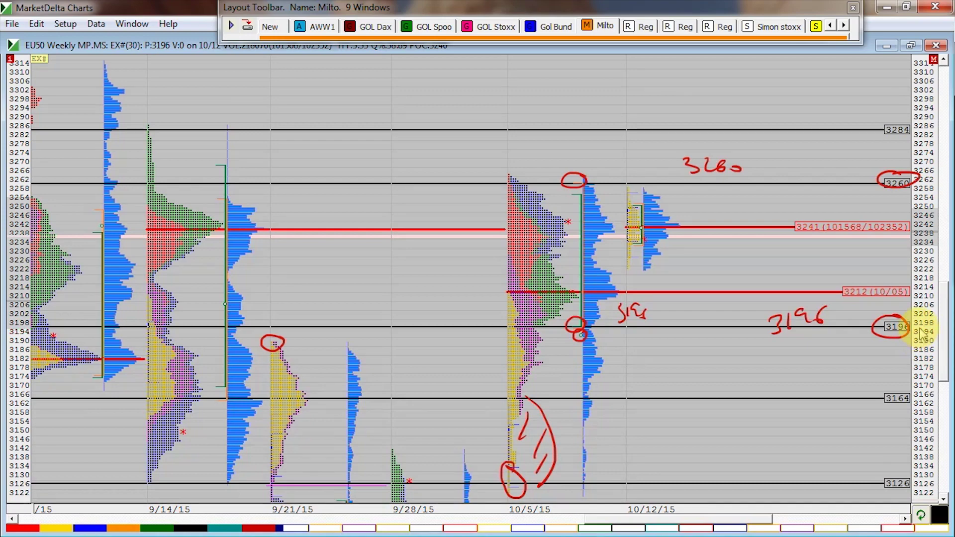
pyautogui.moveTo(923, 333); pyautogui.dragTo(921, 241)
# Replace the black 3196 support line with a new one at 3189
pyautogui.click(927, 422)
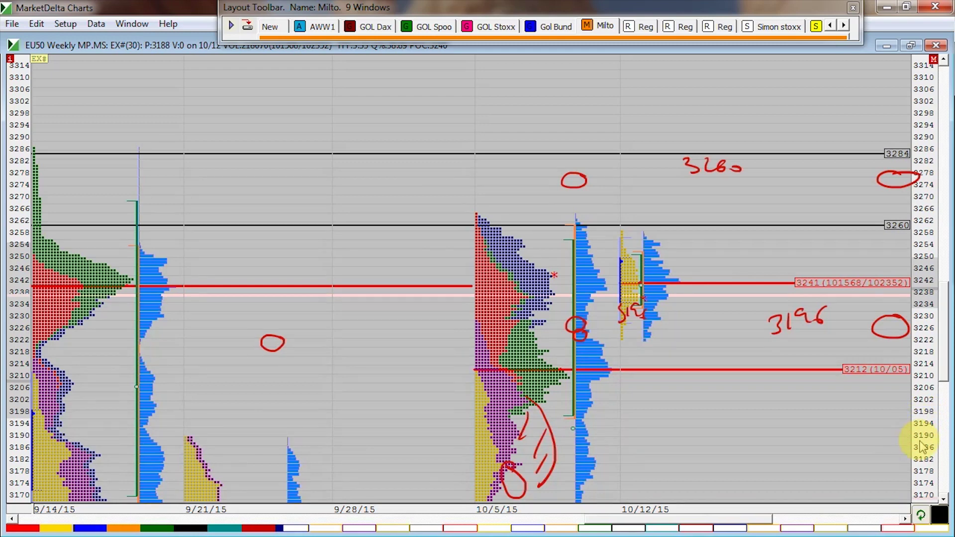
pyautogui.click(921, 442)
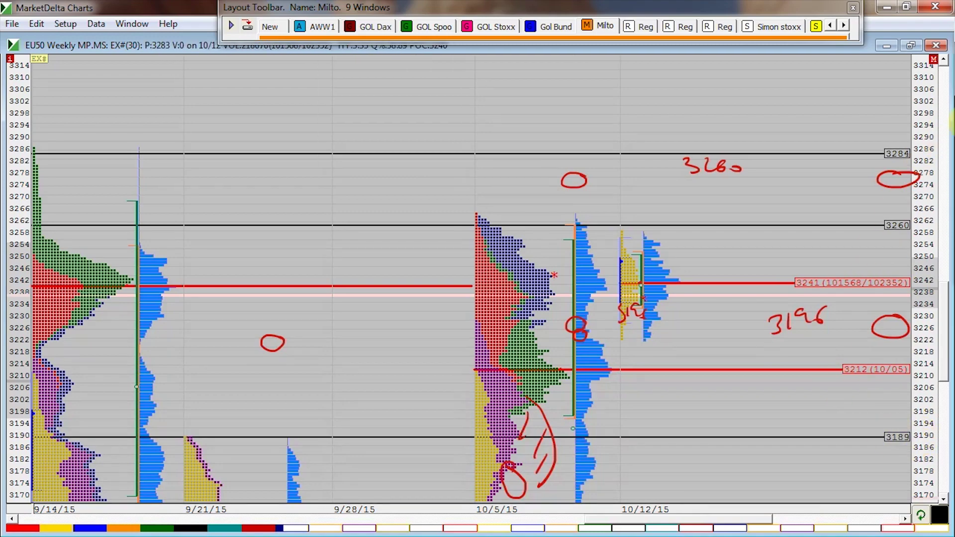
pyautogui.scroll(-2, 923, 214)
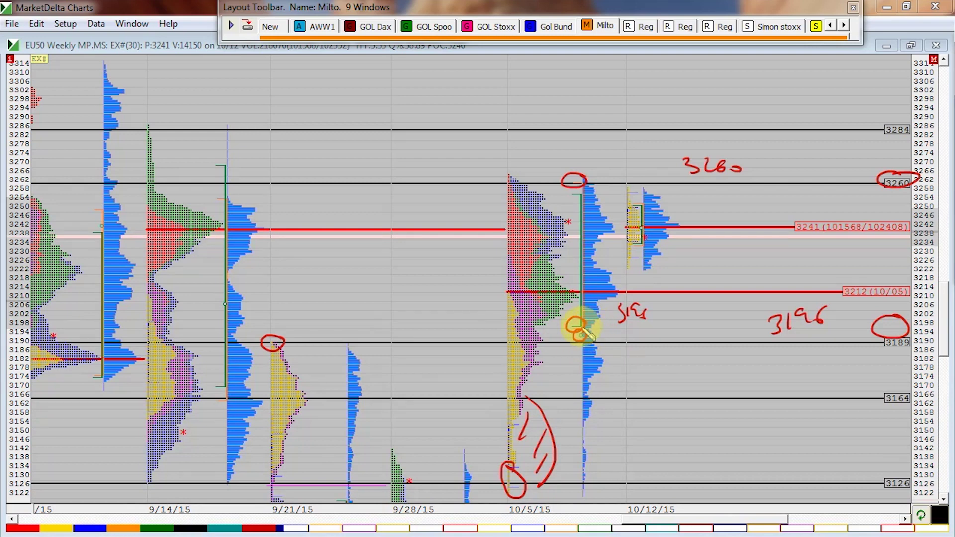
# Handwrite 'Bulls' beside the 3196 note and draw a hatched curve beside the 10/5 profile
pyautogui.moveTo(572, 326); pyautogui.dragTo(595, 342)
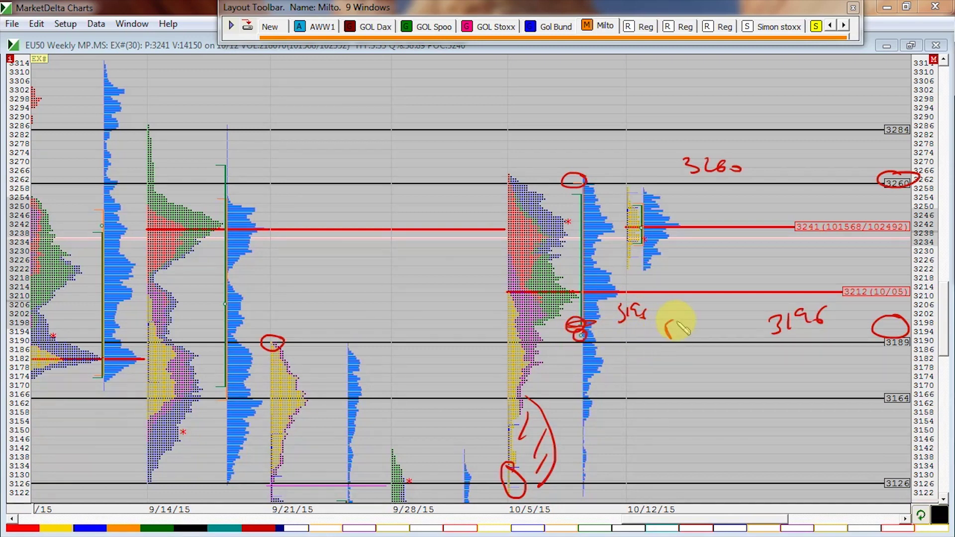
pyautogui.moveTo(699, 333); pyautogui.dragTo(733, 325)
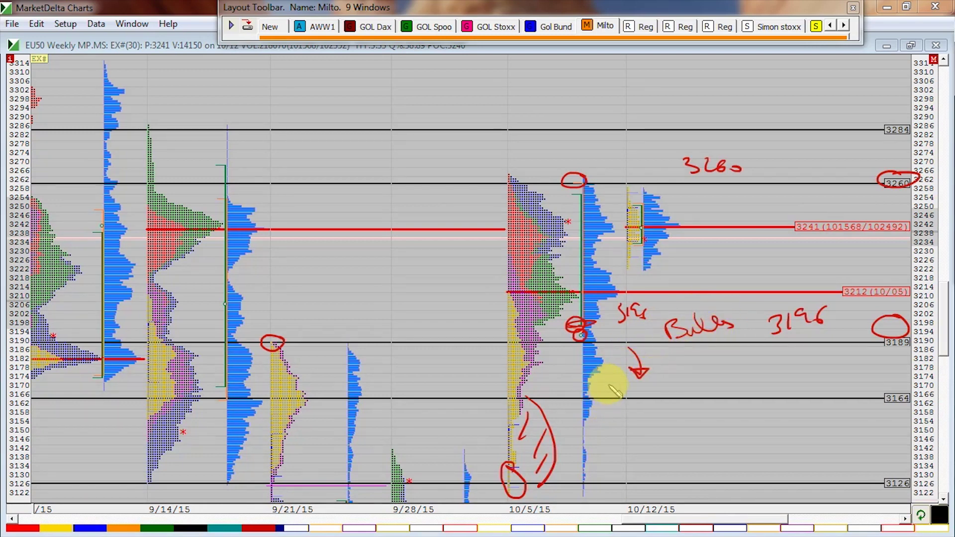
pyautogui.moveTo(600, 373)
pyautogui.mouseDown()
pyautogui.moveTo(617, 391)
pyautogui.moveTo(615, 451)
pyautogui.moveTo(592, 485)
pyautogui.mouseUp()
pyautogui.moveTo(596, 435)
pyautogui.mouseDown()
pyautogui.moveTo(608, 390)
pyautogui.moveTo(611, 448)
pyautogui.moveTo(626, 439)
pyautogui.mouseUp()
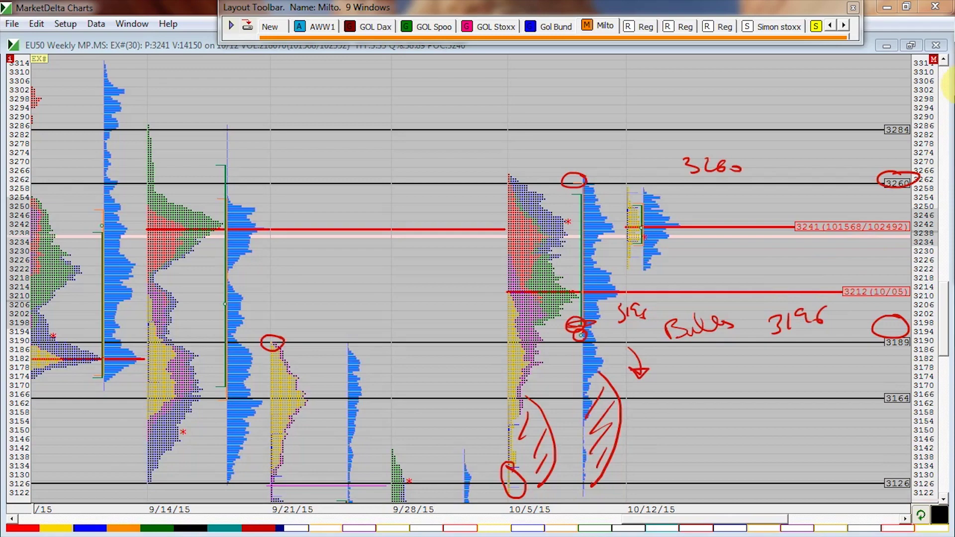
pyautogui.scroll(-5, 711, 441)
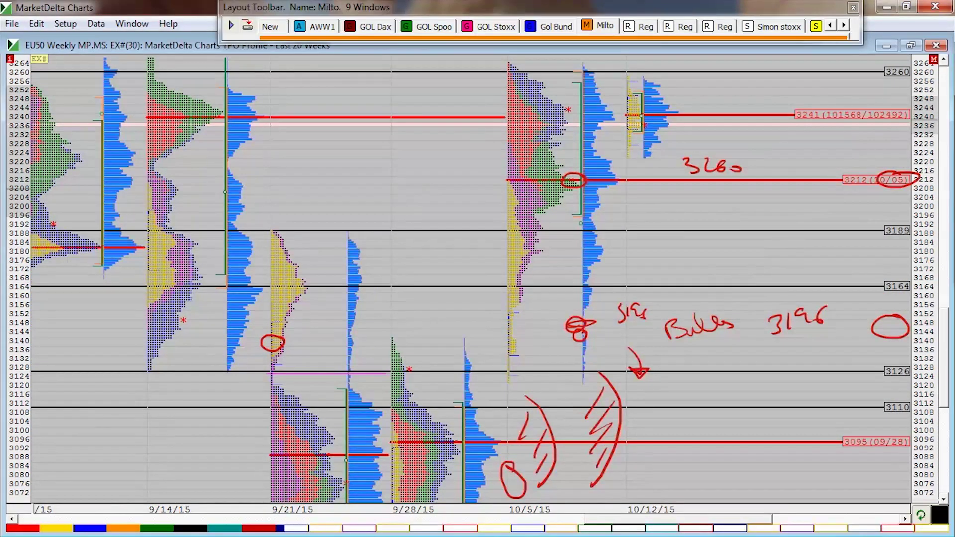
# Circle the 9/28 profile near 3110 and the 3110 label in red, then erase them
pyautogui.press('Escape')
pyautogui.scroll(-2, 780, 294)
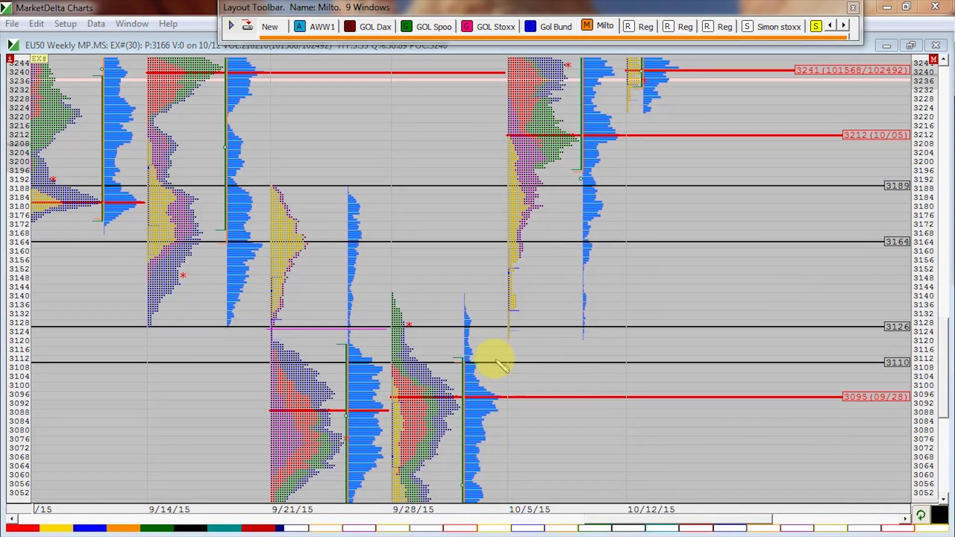
pyautogui.moveTo(461, 362)
pyautogui.mouseDown()
pyautogui.moveTo(465, 372)
pyautogui.moveTo(481, 354)
pyautogui.mouseUp()
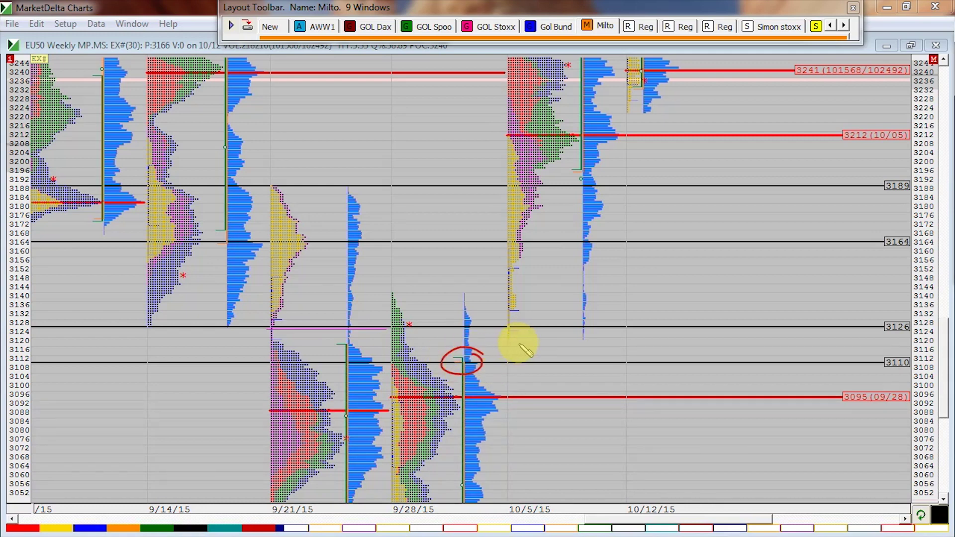
pyautogui.moveTo(901, 349)
pyautogui.mouseDown()
pyautogui.moveTo(853, 416)
pyautogui.moveTo(864, 392)
pyautogui.mouseUp()
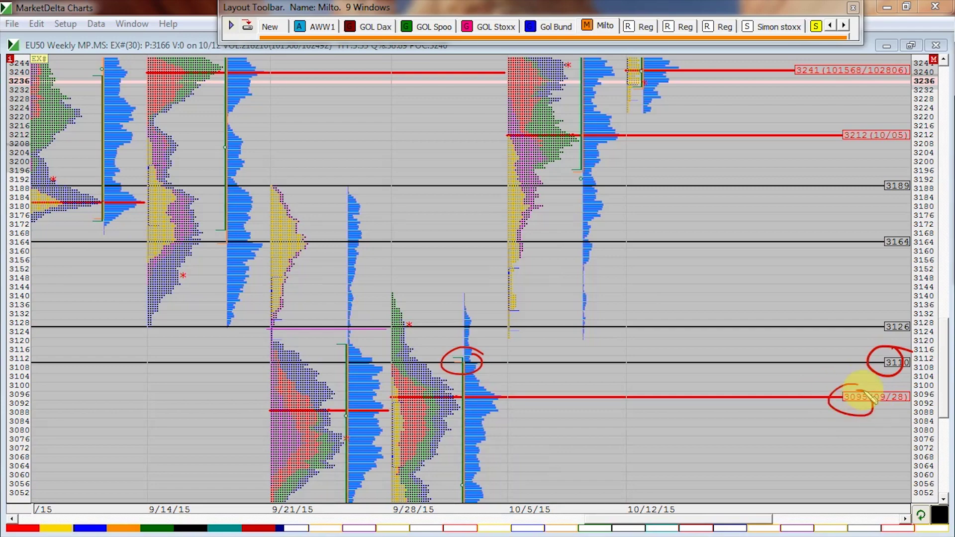
pyautogui.press('e')
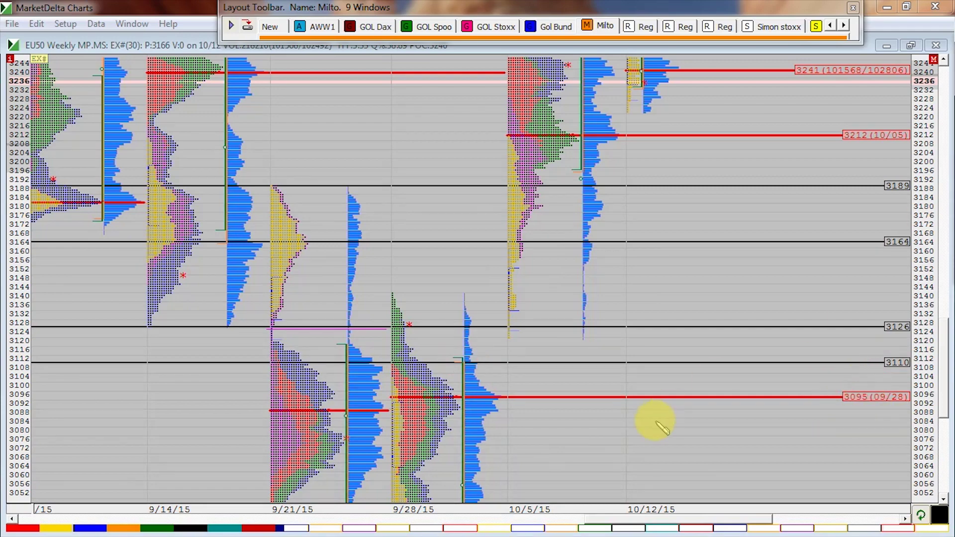
pyautogui.moveTo(664, 393); pyautogui.dragTo(674, 387)
# Pan down near 3000, circle the 3033 level in red, then pan back to 10/5 prices
pyautogui.moveTo(753, 341); pyautogui.dragTo(700, 378)
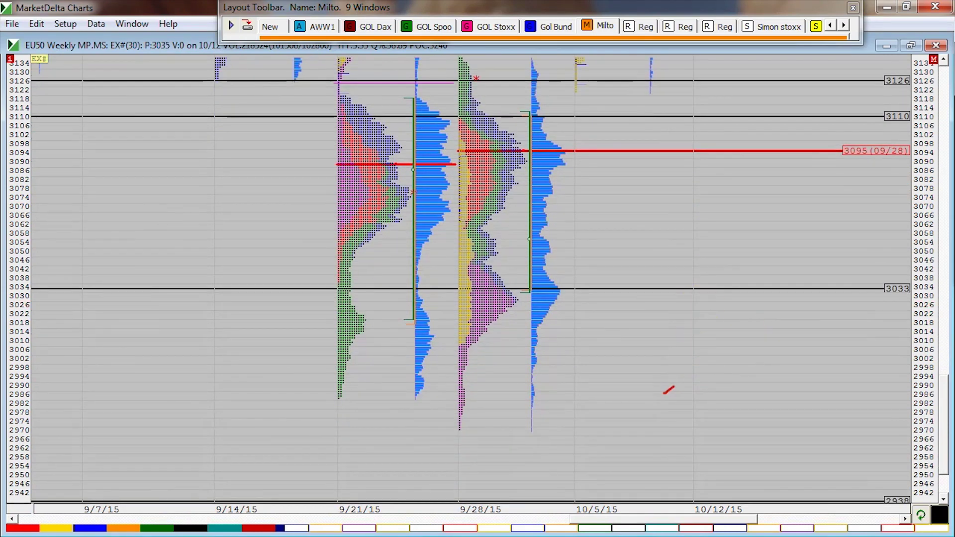
pyautogui.press('Escape')
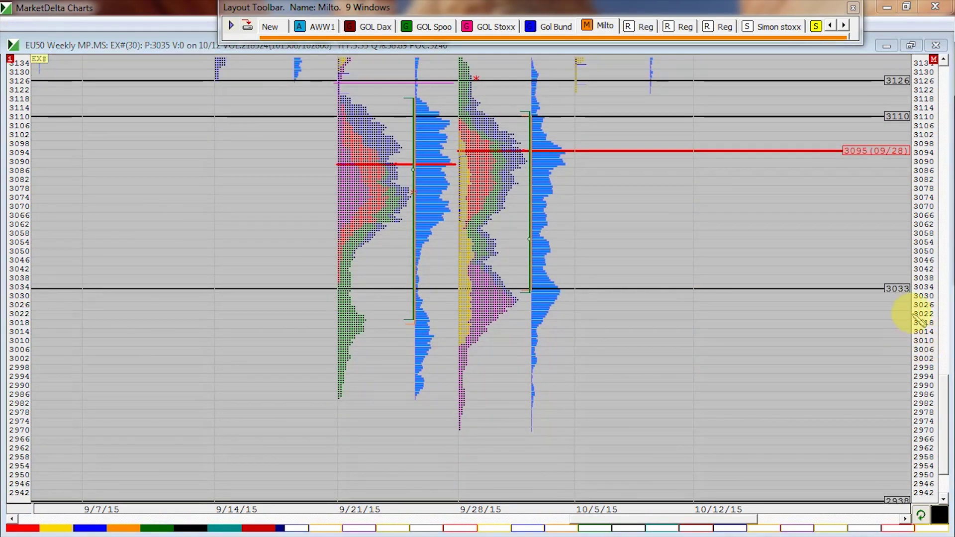
pyautogui.moveTo(910, 307)
pyautogui.mouseDown()
pyautogui.moveTo(880, 283)
pyautogui.moveTo(902, 275)
pyautogui.mouseUp()
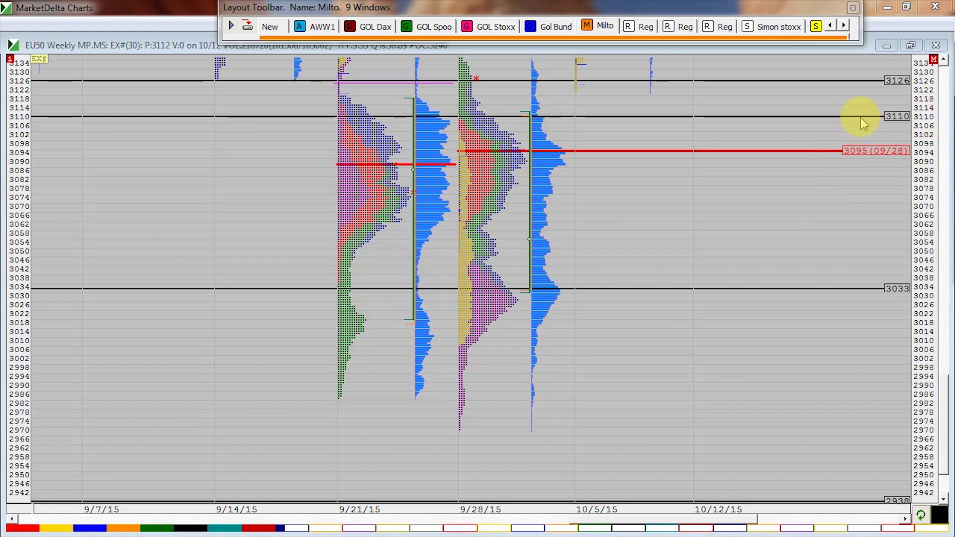
pyautogui.moveTo(863, 124); pyautogui.dragTo(495, 298)
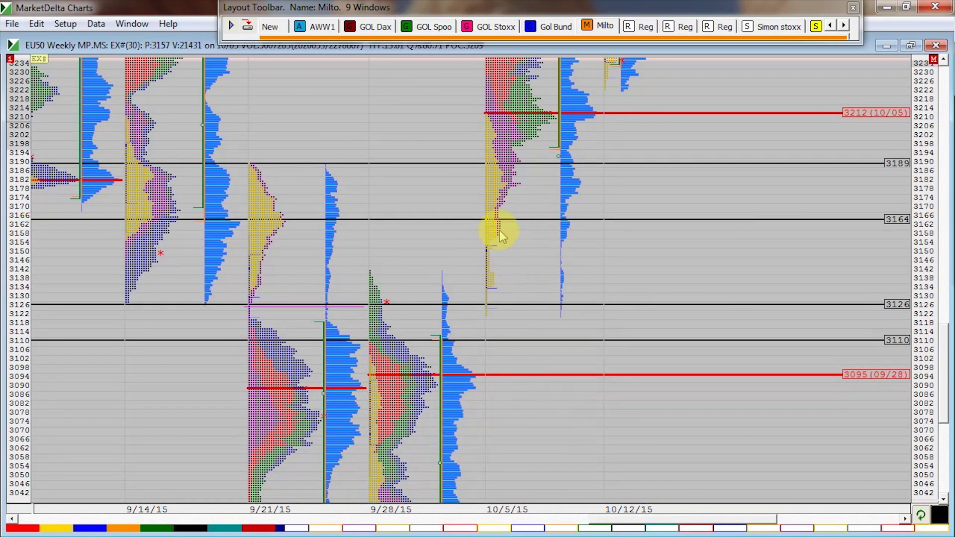
# Pan to show the 10/12 profile and prices up to 3364, then circle the 3212 (10/05) label
pyautogui.moveTo(502, 236); pyautogui.dragTo(682, 390)
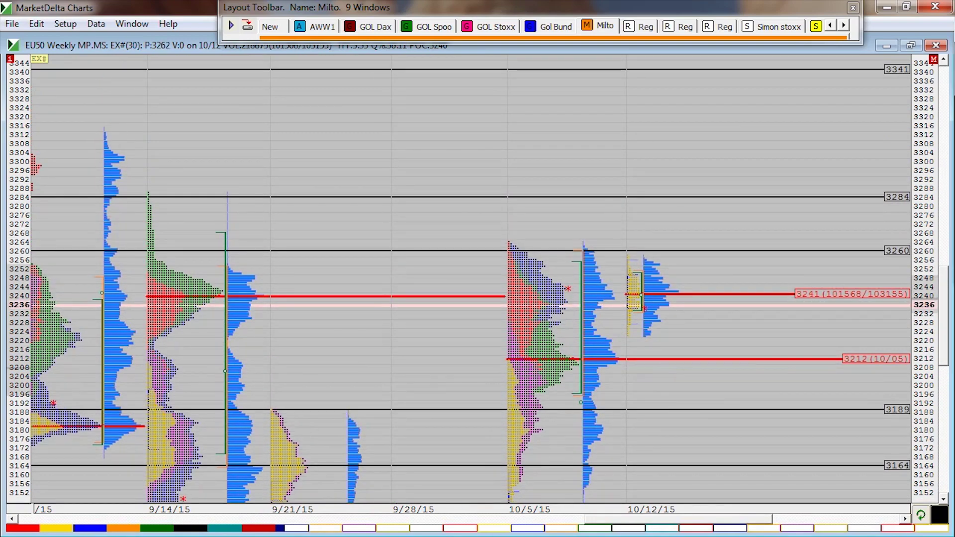
pyautogui.moveTo(774, 291); pyautogui.dragTo(774, 336)
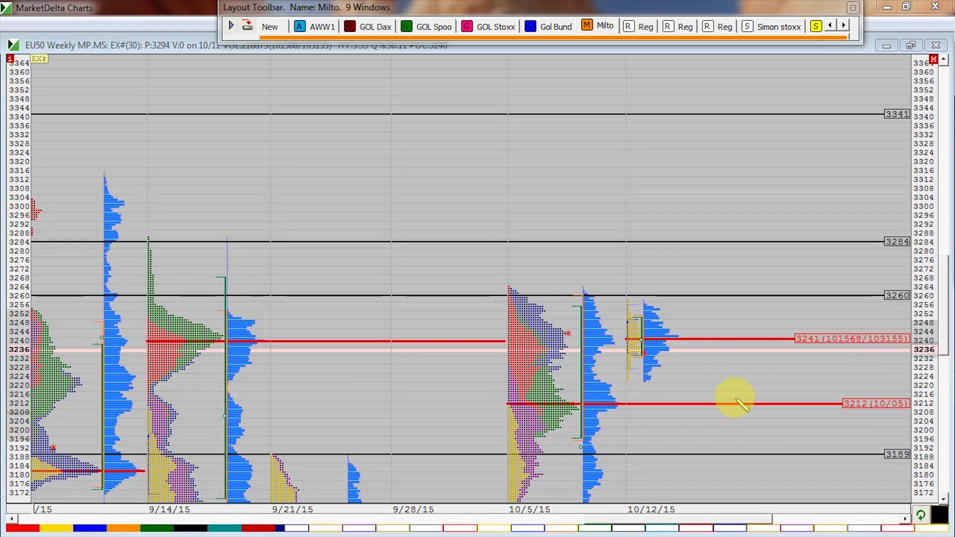
pyautogui.moveTo(851, 396)
pyautogui.mouseDown()
pyautogui.moveTo(846, 413)
pyautogui.moveTo(880, 393)
pyautogui.mouseUp()
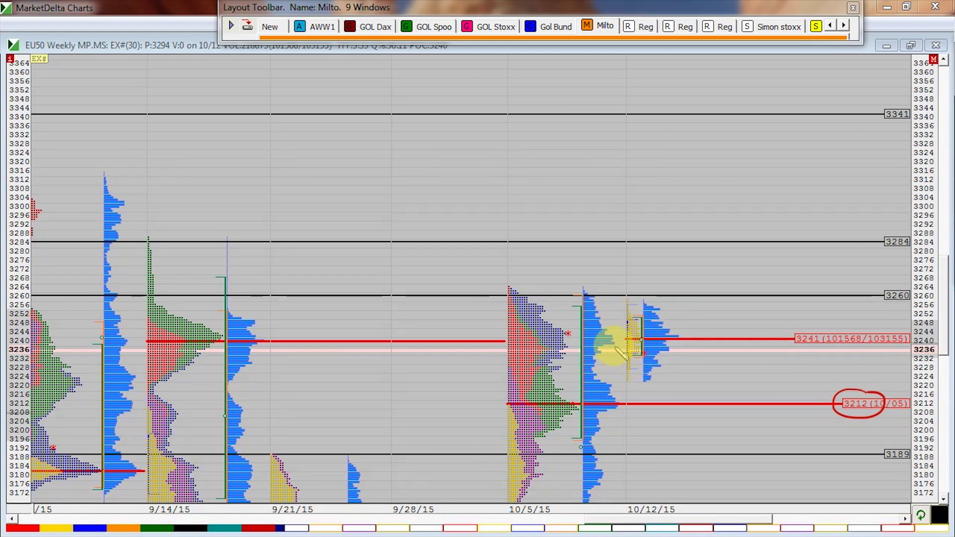
# Hatch the area beside the 10/12 profile and draw a bounce arrow up from 3212
pyautogui.moveTo(615, 347)
pyautogui.mouseDown()
pyautogui.moveTo(607, 389)
pyautogui.moveTo(611, 340)
pyautogui.moveTo(610, 350)
pyautogui.mouseUp()
pyautogui.moveTo(599, 374)
pyautogui.mouseDown()
pyautogui.moveTo(615, 356)
pyautogui.moveTo(617, 367)
pyautogui.mouseUp()
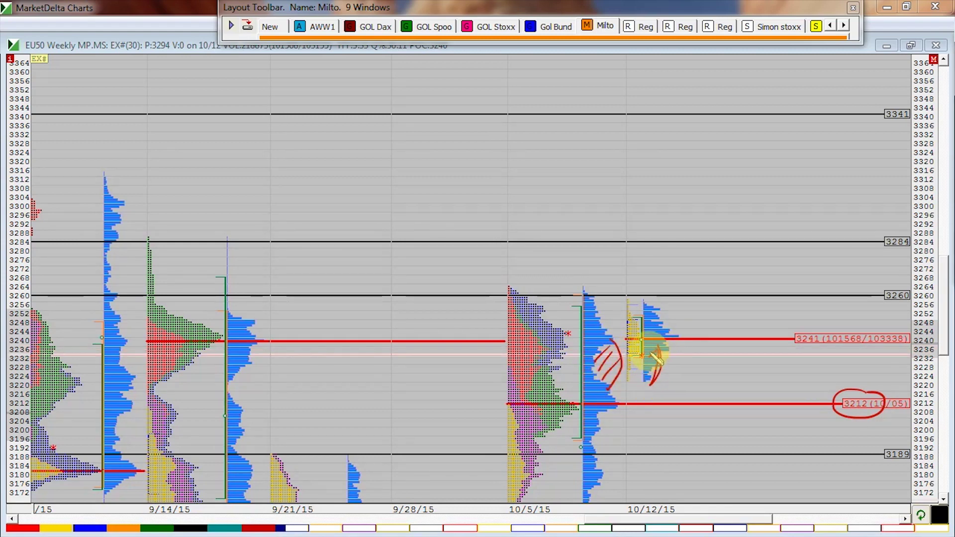
pyautogui.moveTo(656, 348)
pyautogui.mouseDown()
pyautogui.moveTo(657, 379)
pyautogui.moveTo(651, 350)
pyautogui.mouseUp()
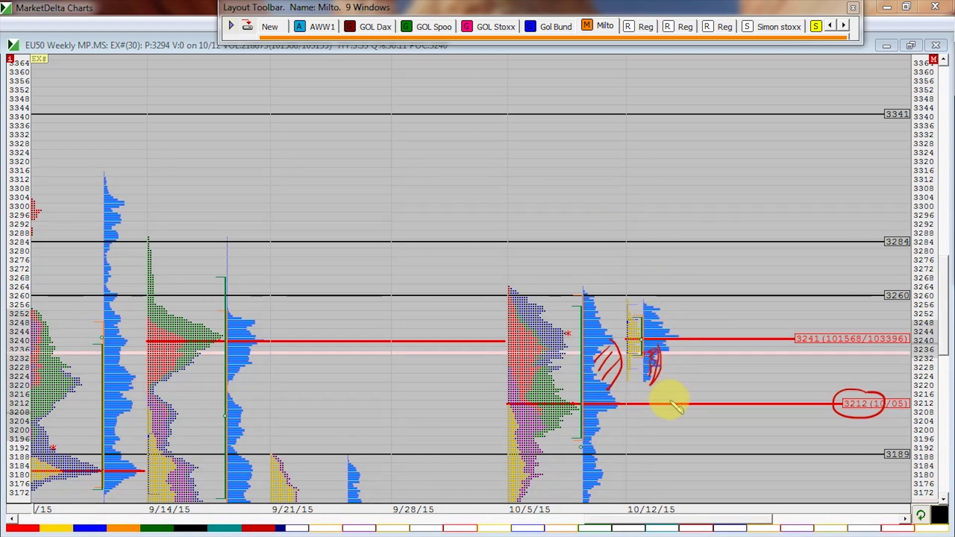
pyautogui.moveTo(669, 397)
pyautogui.mouseDown()
pyautogui.moveTo(650, 398)
pyautogui.moveTo(694, 403)
pyautogui.moveTo(694, 362)
pyautogui.moveTo(703, 366)
pyautogui.mouseUp()
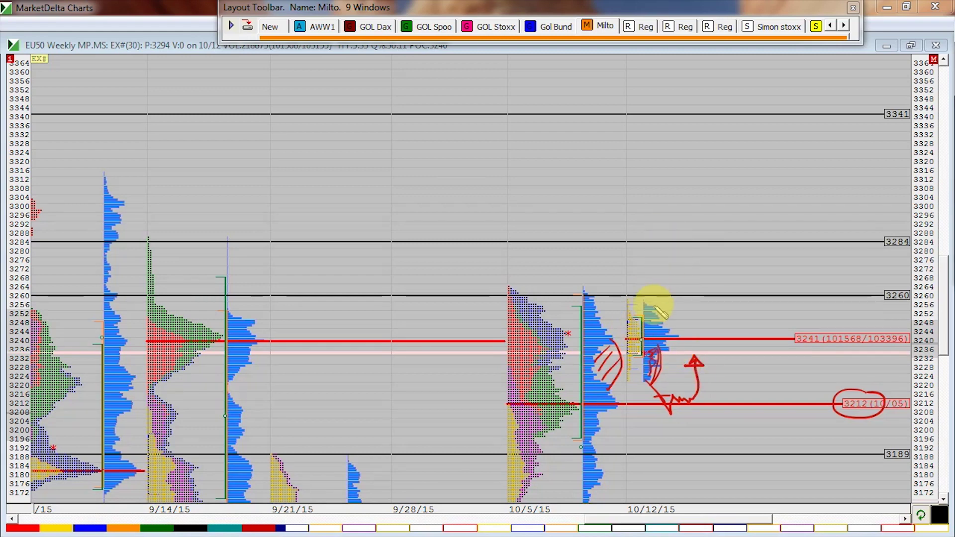
# Circle the 3260 level and draw an upward arrow from it toward 3284
pyautogui.moveTo(625, 290)
pyautogui.mouseDown()
pyautogui.moveTo(617, 293)
pyautogui.moveTo(625, 291)
pyautogui.mouseUp()
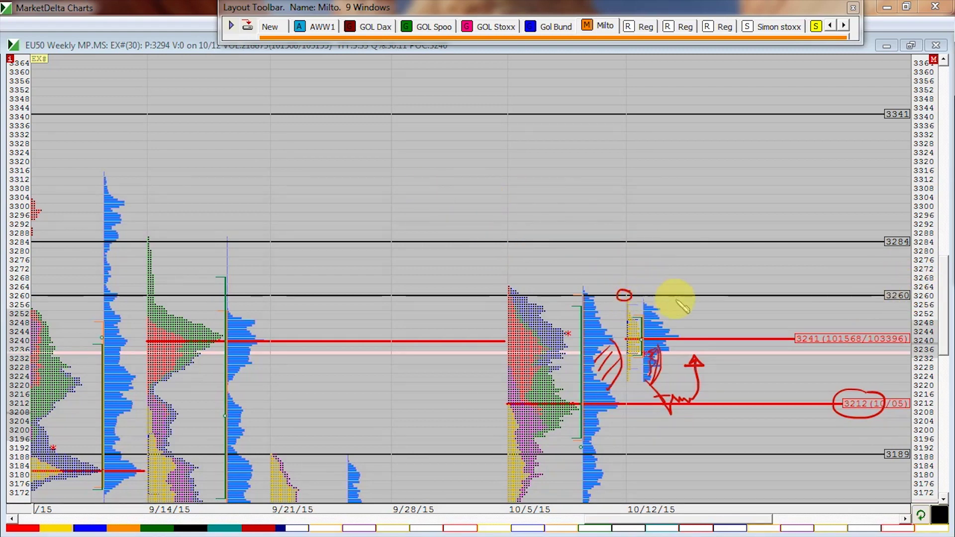
pyautogui.moveTo(697, 310)
pyautogui.mouseDown()
pyautogui.moveTo(696, 273)
pyautogui.moveTo(709, 294)
pyautogui.mouseUp()
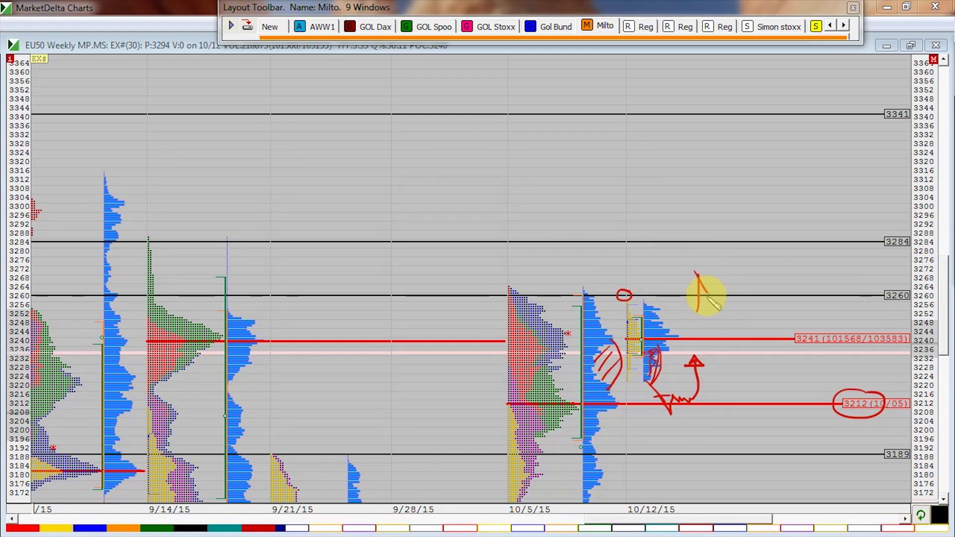
pyautogui.moveTo(710, 294); pyautogui.dragTo(727, 256)
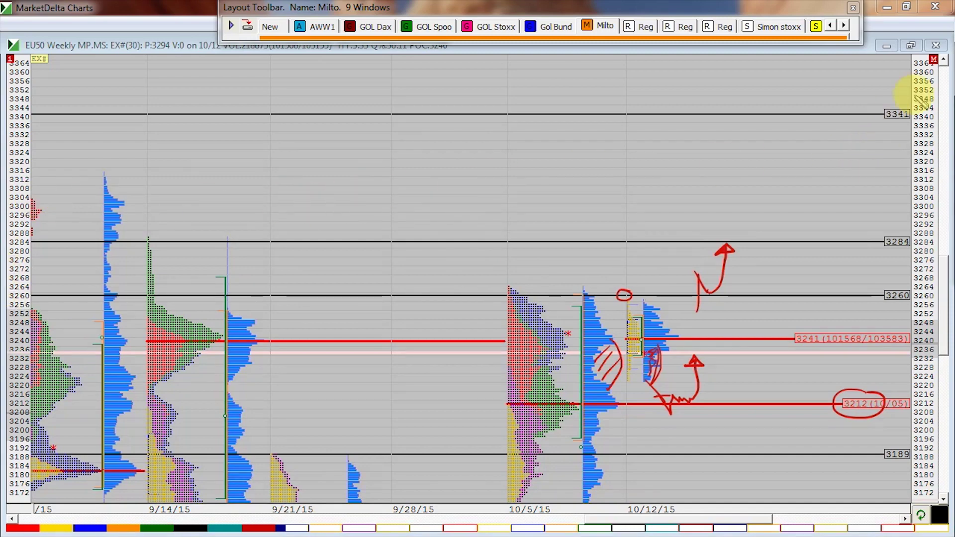
pyautogui.hscroll(-5, 433, 194)
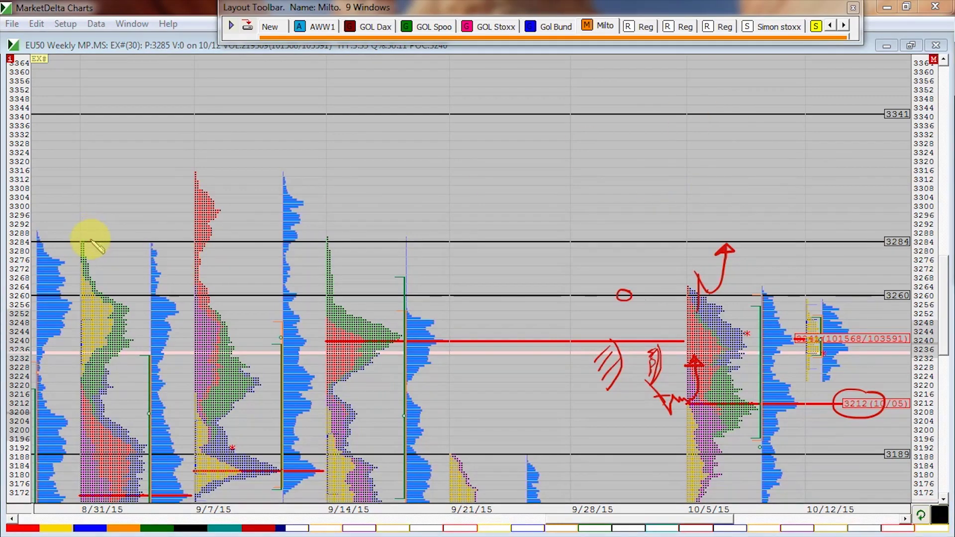
# Circle the 3284 tops of the 8/31 and 9/14 profiles and the 3284 label, then erase all markup
pyautogui.moveTo(91, 242); pyautogui.dragTo(90, 236)
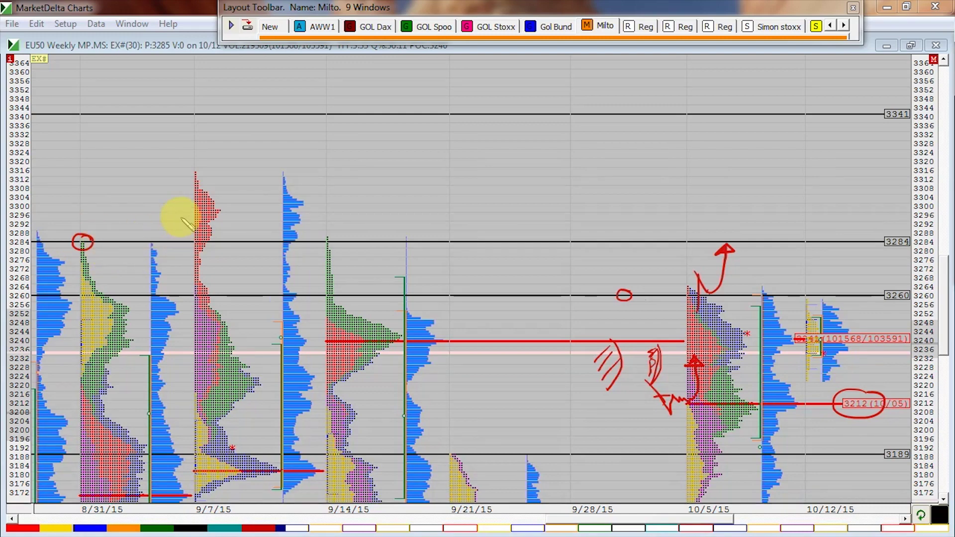
pyautogui.moveTo(182, 221)
pyautogui.mouseDown()
pyautogui.moveTo(184, 196)
pyautogui.moveTo(226, 198)
pyautogui.moveTo(226, 250)
pyautogui.moveTo(237, 246)
pyautogui.mouseUp()
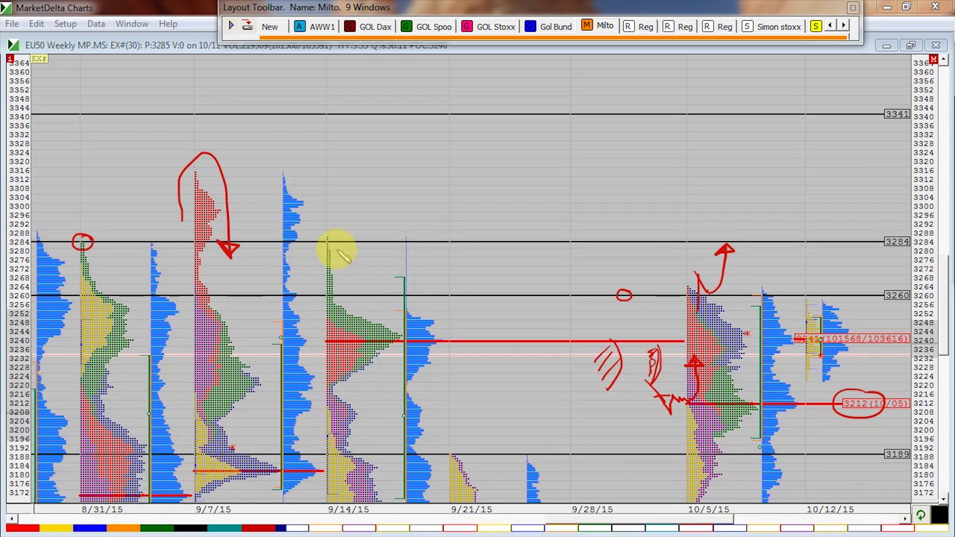
pyautogui.moveTo(336, 239)
pyautogui.mouseDown()
pyautogui.moveTo(358, 219)
pyautogui.moveTo(383, 234)
pyautogui.moveTo(431, 234)
pyautogui.moveTo(348, 251)
pyautogui.mouseUp()
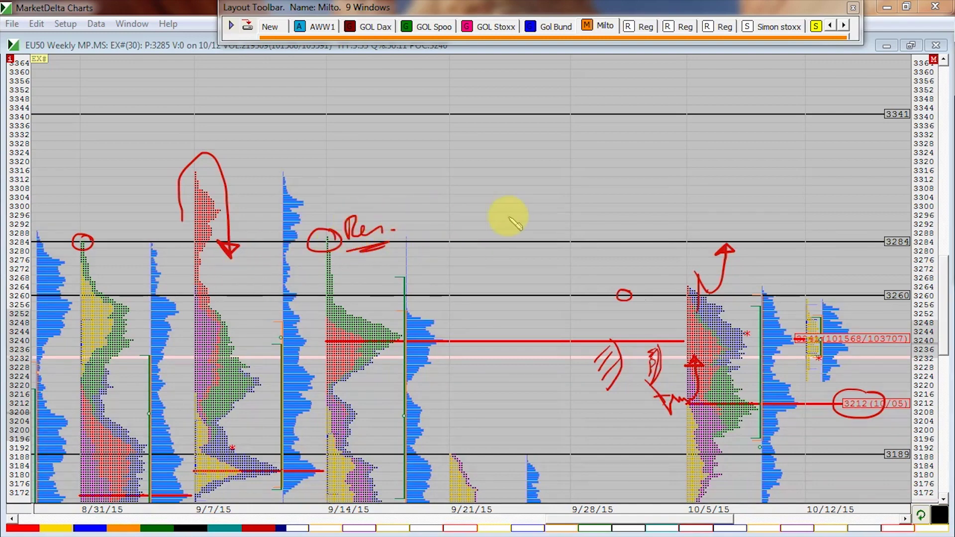
pyautogui.moveTo(908, 234); pyautogui.dragTo(905, 229)
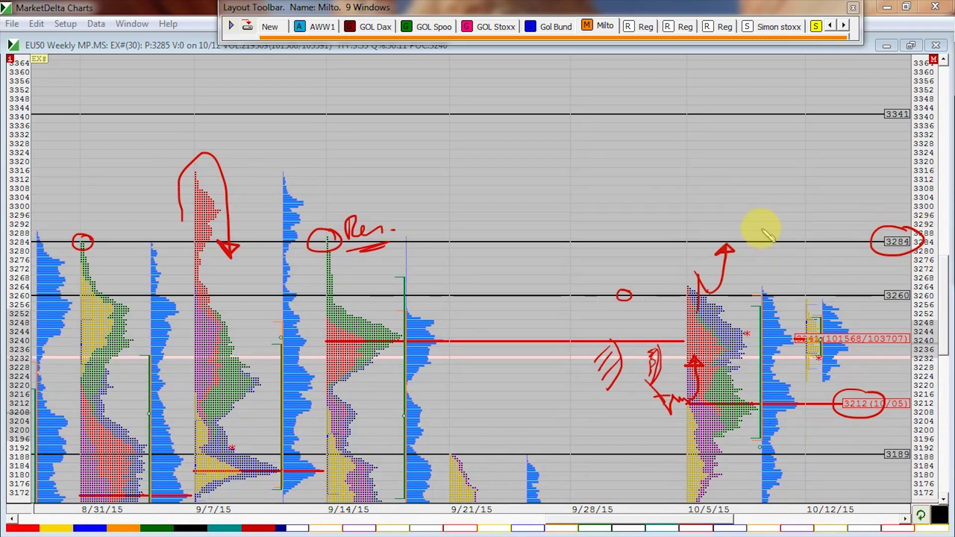
pyautogui.moveTo(766, 238)
pyautogui.mouseDown()
pyautogui.moveTo(805, 184)
pyautogui.moveTo(784, 200)
pyautogui.mouseUp()
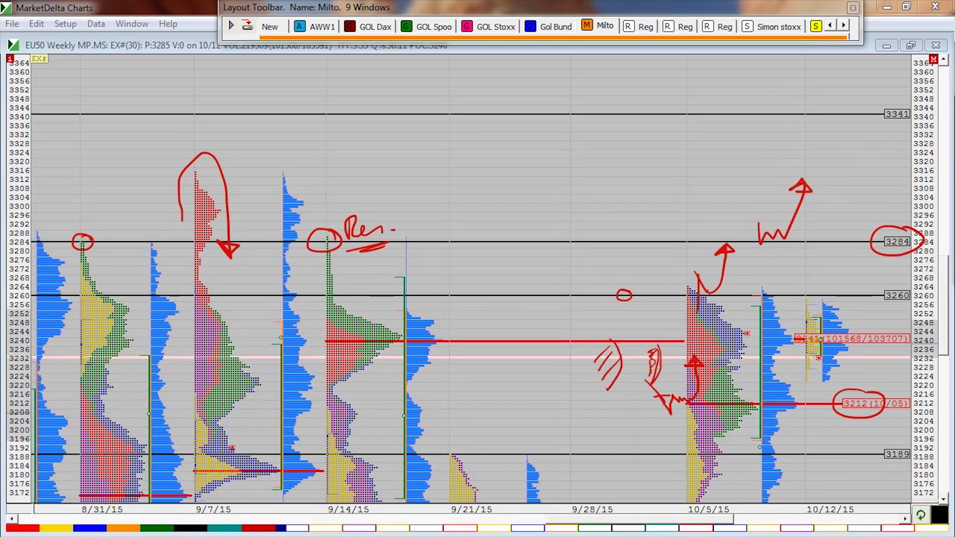
pyautogui.press('Escape')
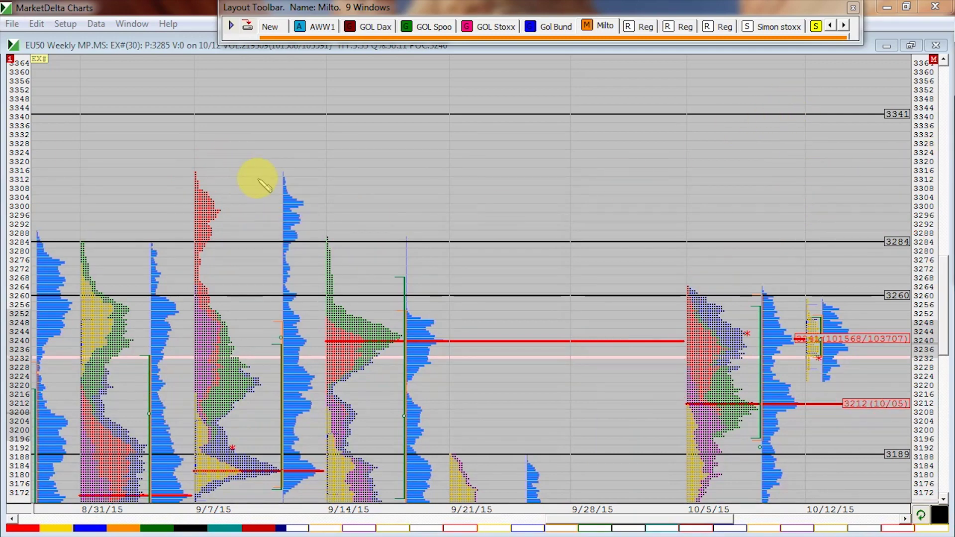
# Scroll up the EU50 chart and split the 8/17 week into daily profiles
pyautogui.scroll(1, 537, 158)
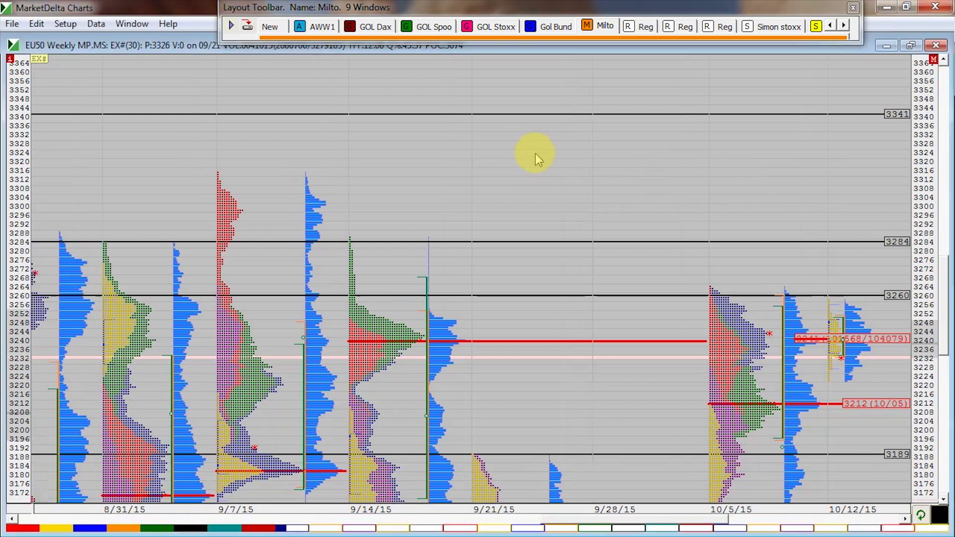
pyautogui.scroll(15, 583, 268)
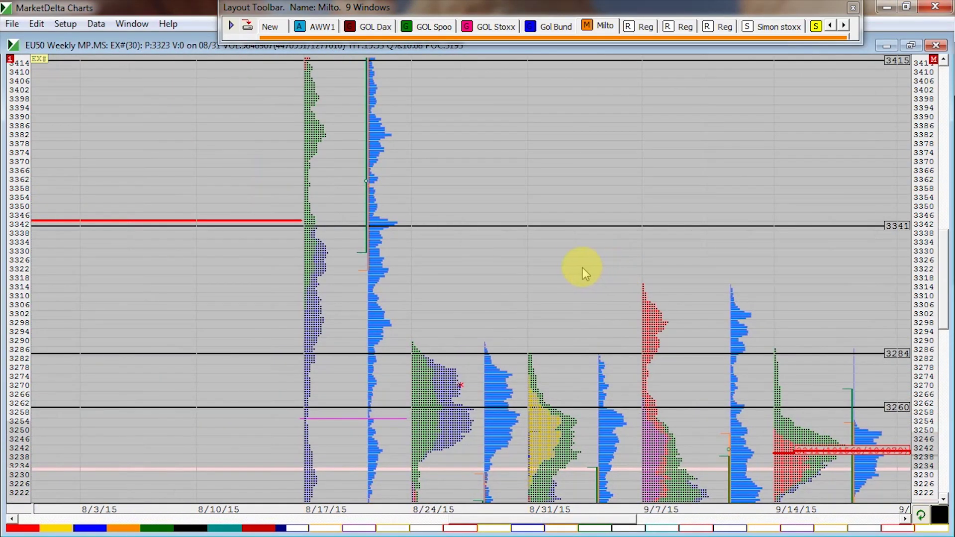
pyautogui.scroll(4, 583, 268)
pyautogui.scroll(5, 563, 255)
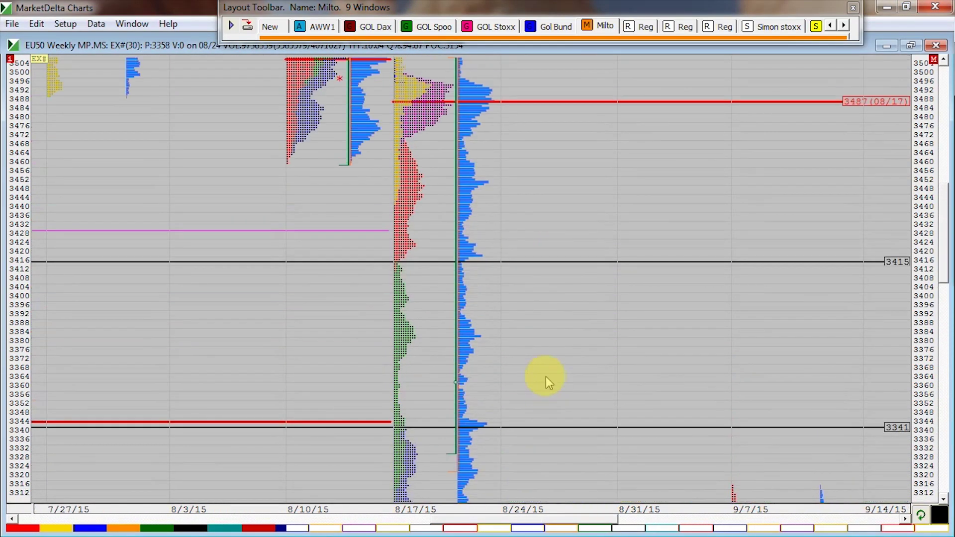
pyautogui.scroll(3, 486, 299)
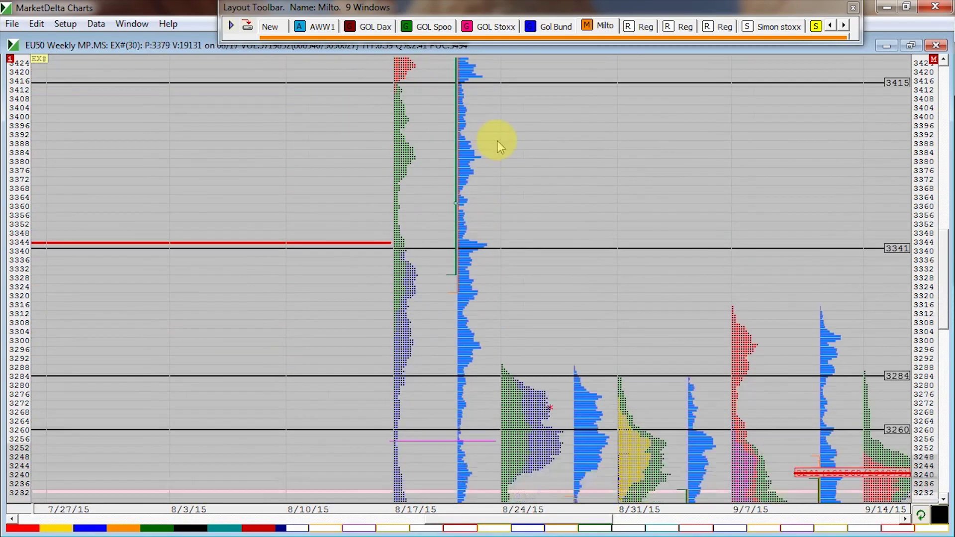
pyautogui.scroll(2, 453, 257)
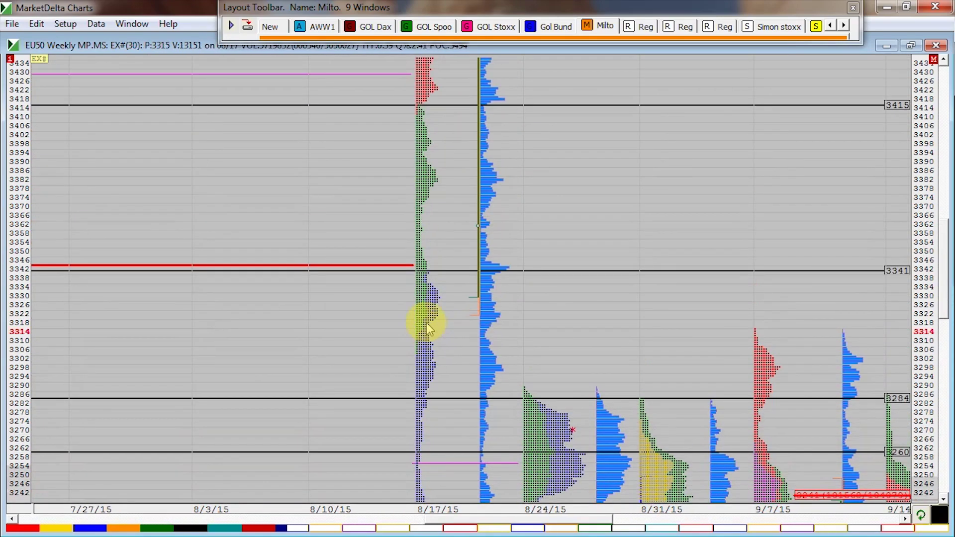
pyautogui.rightClick(429, 297)
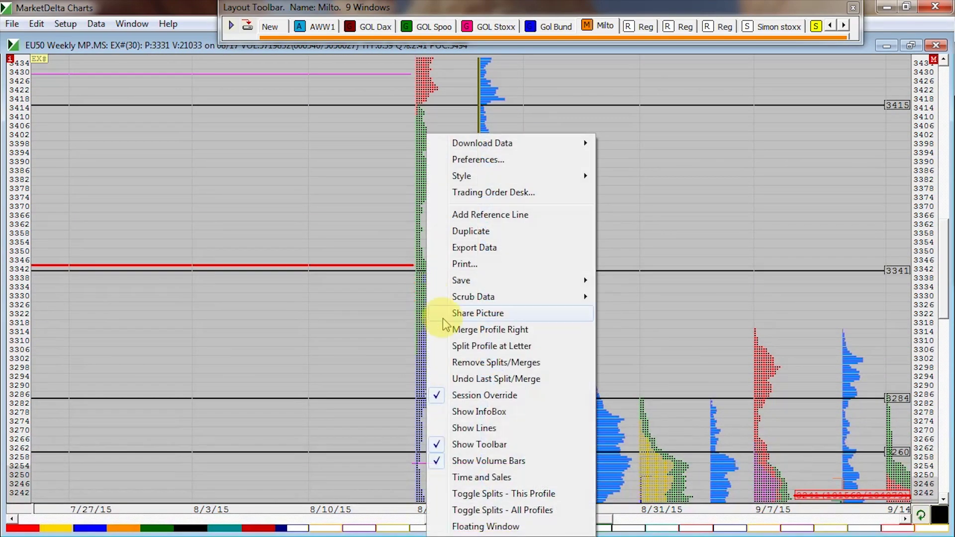
pyautogui.click(437, 491)
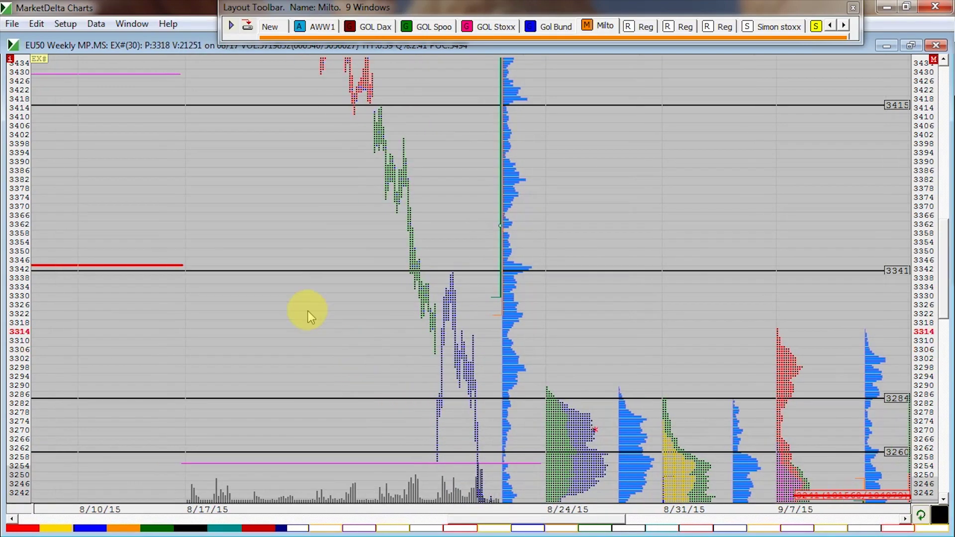
# Pan across the July to 9/14 weeks and center the chart on the 8/17 week
pyautogui.moveTo(201, 299); pyautogui.dragTo(617, 344)
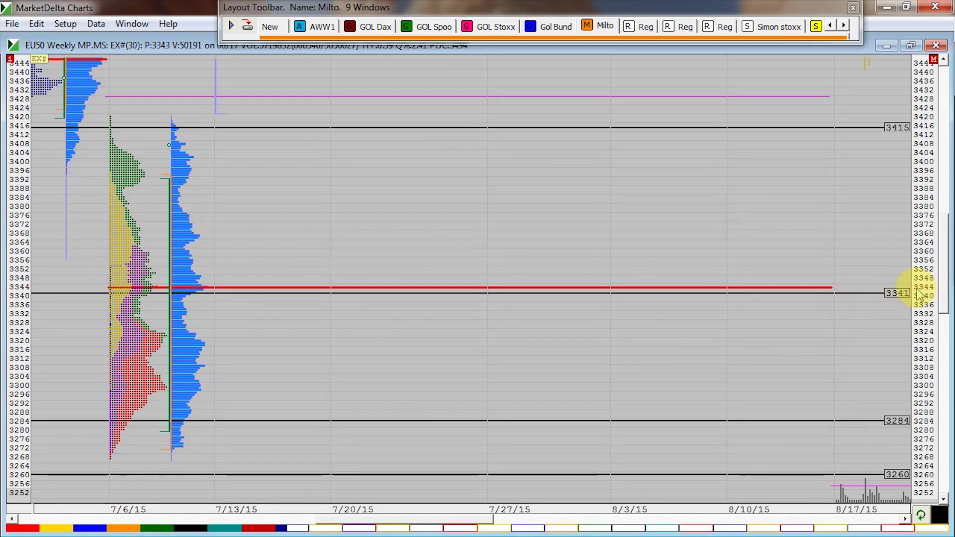
pyautogui.moveTo(895, 298); pyautogui.dragTo(595, 273)
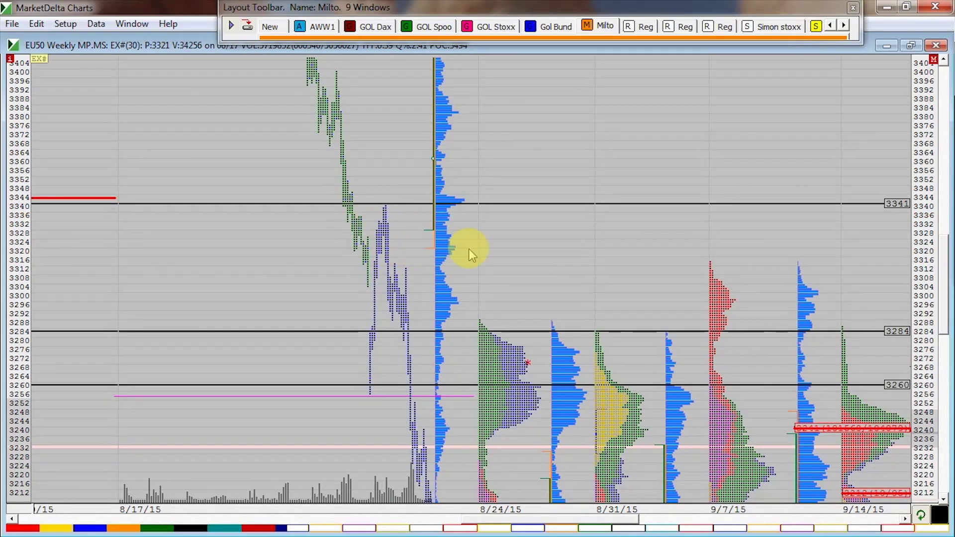
pyautogui.moveTo(468, 248); pyautogui.dragTo(516, 315)
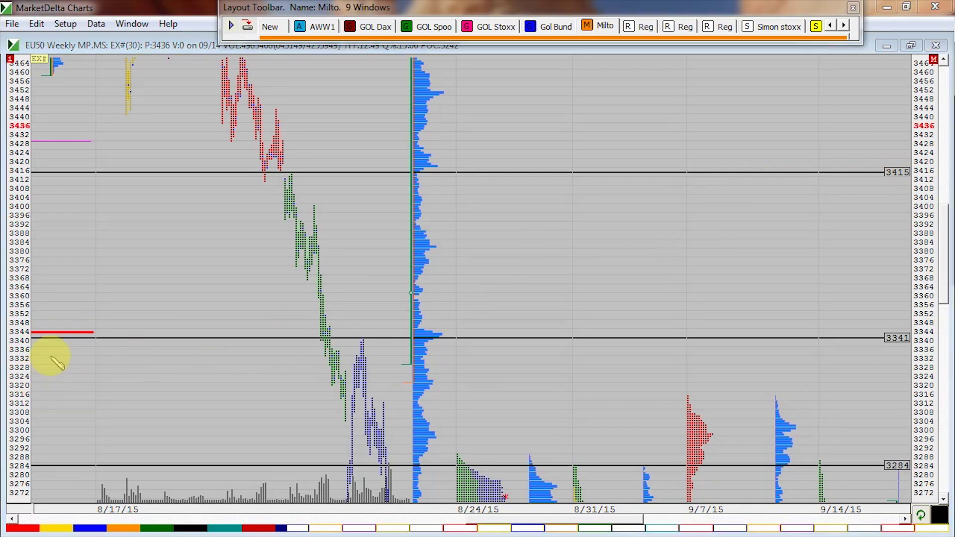
# Circle the 3344 line, the 3341 volume bulge and label, and write '3341' with a pointer
pyautogui.moveTo(74, 330)
pyautogui.mouseDown()
pyautogui.moveTo(79, 322)
pyautogui.moveTo(328, 326)
pyautogui.mouseUp()
pyautogui.moveTo(438, 329)
pyautogui.mouseDown()
pyautogui.moveTo(426, 323)
pyautogui.moveTo(420, 335)
pyautogui.moveTo(437, 330)
pyautogui.mouseUp()
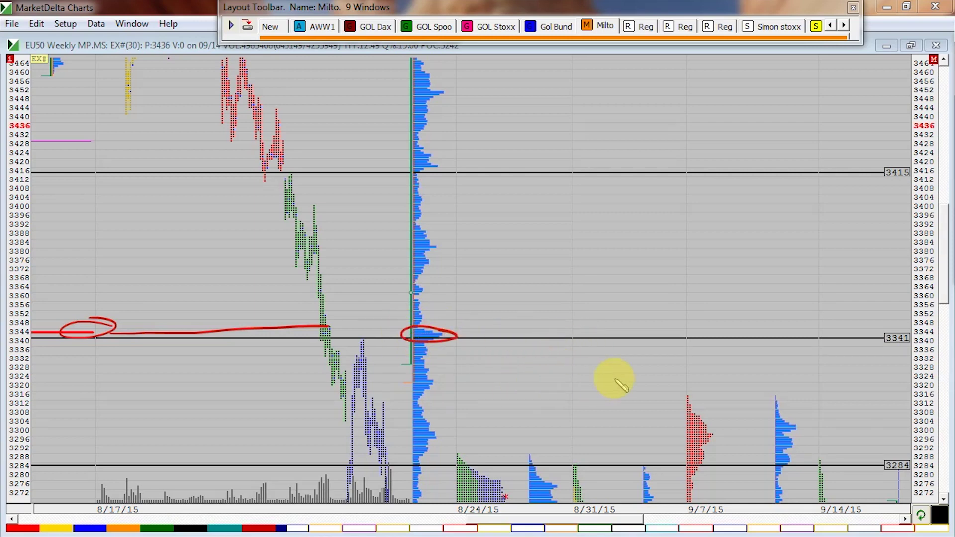
pyautogui.moveTo(906, 331)
pyautogui.mouseDown()
pyautogui.moveTo(874, 348)
pyautogui.moveTo(884, 324)
pyautogui.mouseUp()
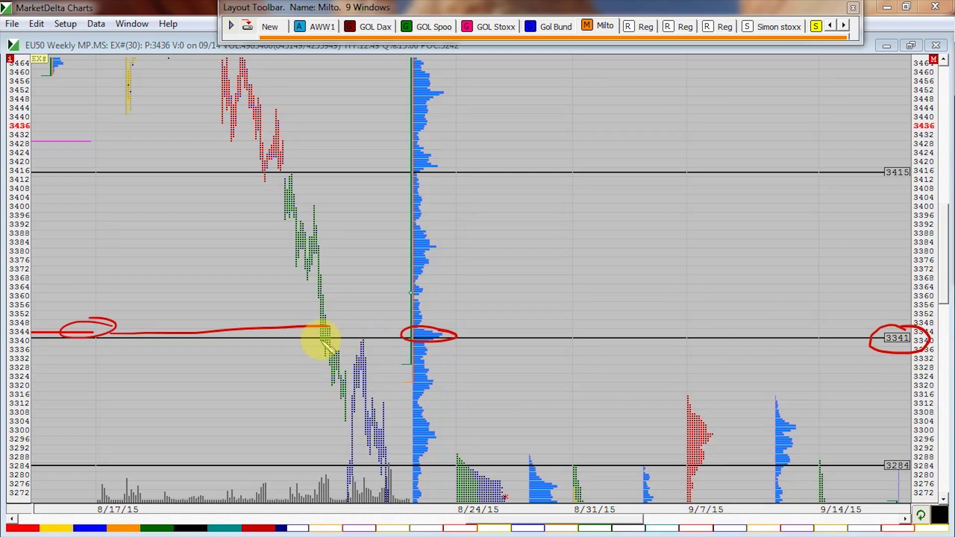
pyautogui.moveTo(321, 340)
pyautogui.mouseDown()
pyautogui.moveTo(338, 418)
pyautogui.moveTo(369, 341)
pyautogui.mouseUp()
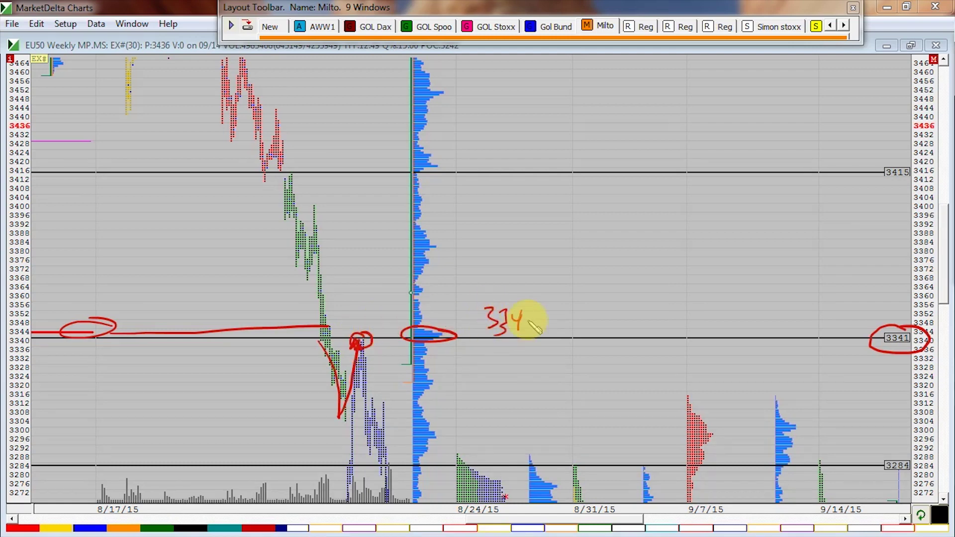
pyautogui.moveTo(531, 315); pyautogui.dragTo(528, 330)
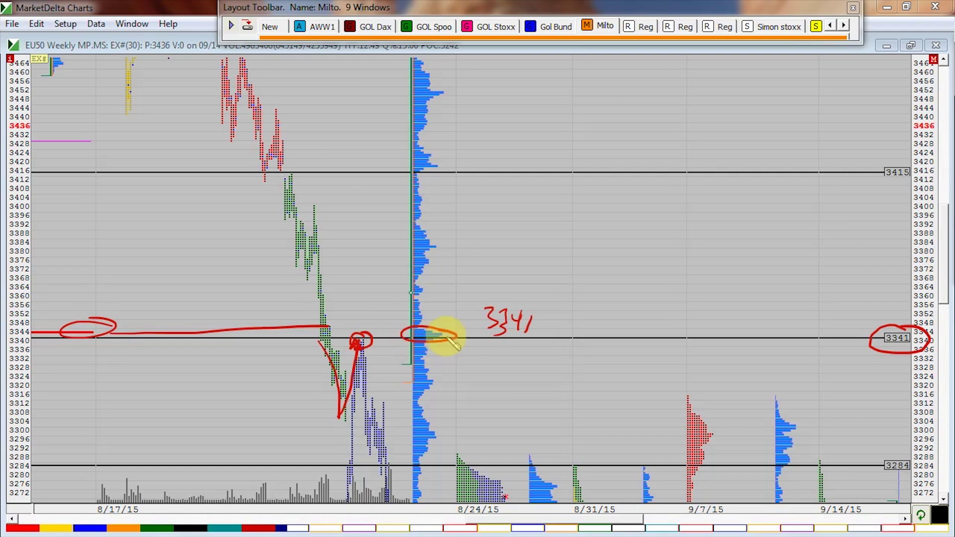
pyautogui.moveTo(442, 339)
pyautogui.mouseDown()
pyautogui.moveTo(474, 368)
pyautogui.moveTo(488, 351)
pyautogui.moveTo(508, 355)
pyautogui.mouseUp()
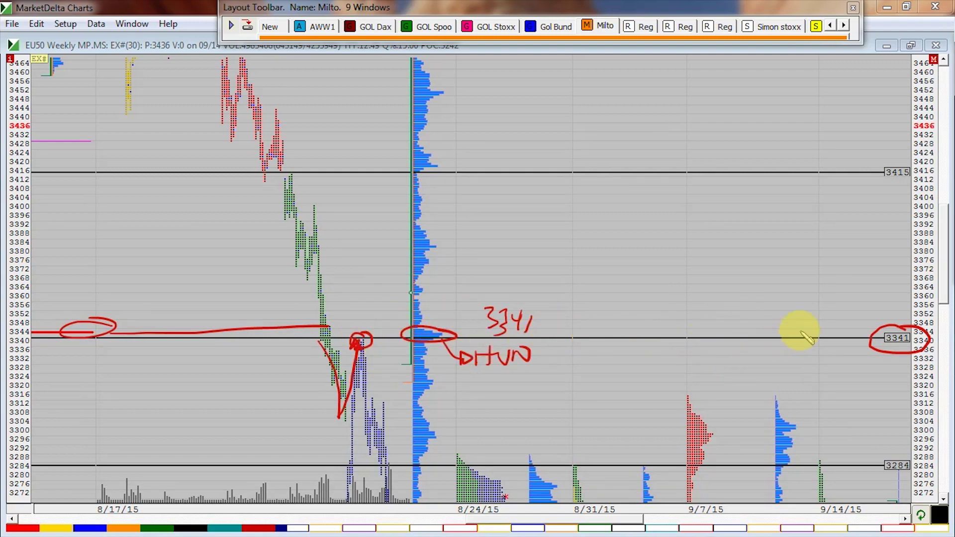
# Sketch choppy price returning to 3341, circle the red profile's low near 3416 and add a day note
pyautogui.moveTo(816, 376)
pyautogui.mouseDown()
pyautogui.moveTo(830, 344)
pyautogui.moveTo(849, 387)
pyautogui.mouseUp()
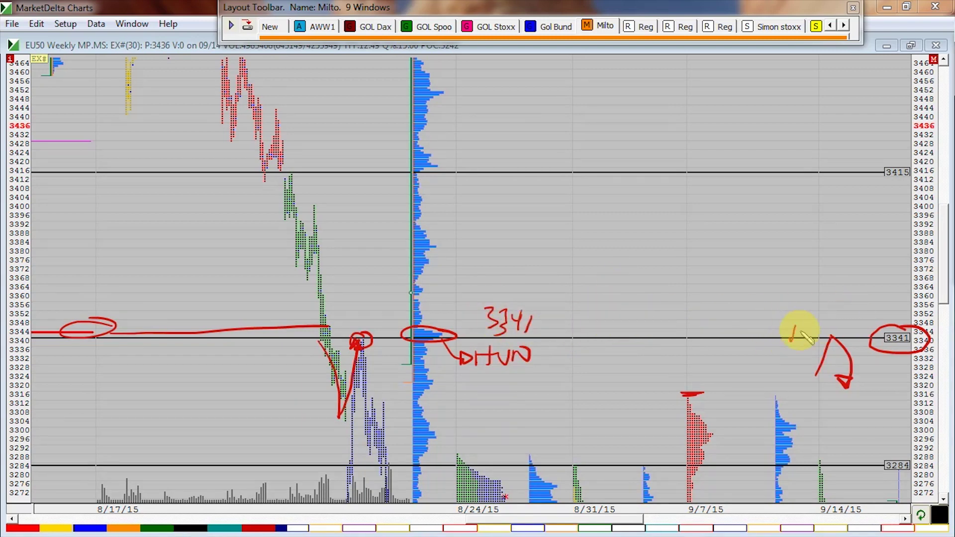
pyautogui.moveTo(802, 334)
pyautogui.mouseDown()
pyautogui.moveTo(829, 328)
pyautogui.moveTo(848, 296)
pyautogui.mouseUp()
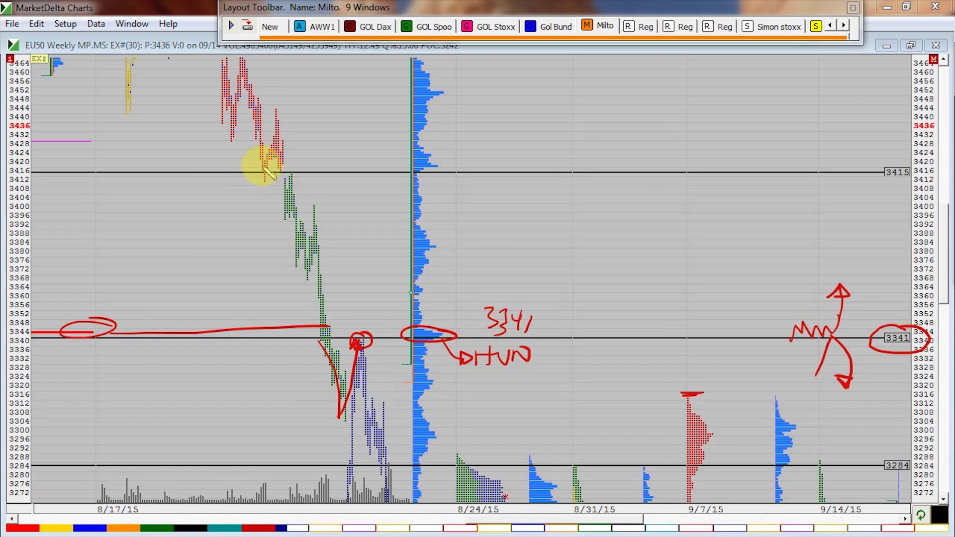
pyautogui.moveTo(263, 172)
pyautogui.mouseDown()
pyautogui.moveTo(257, 184)
pyautogui.moveTo(265, 169)
pyautogui.mouseUp()
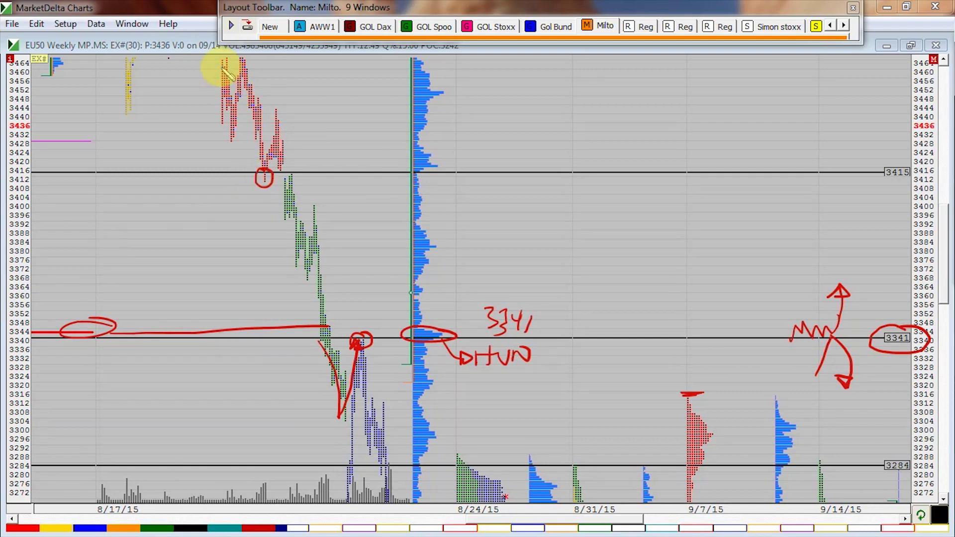
pyautogui.moveTo(263, 77); pyautogui.dragTo(264, 79)
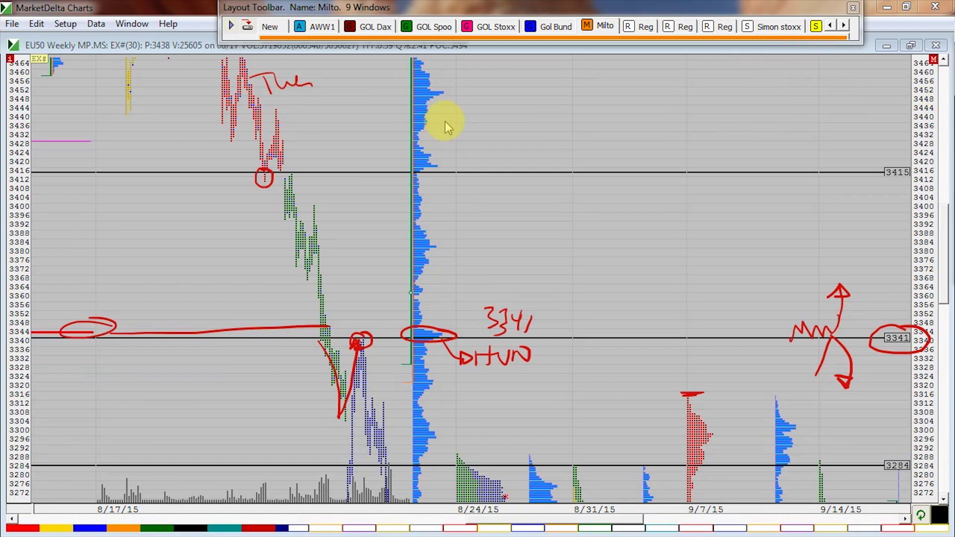
pyautogui.moveTo(446, 121); pyautogui.dragTo(461, 244)
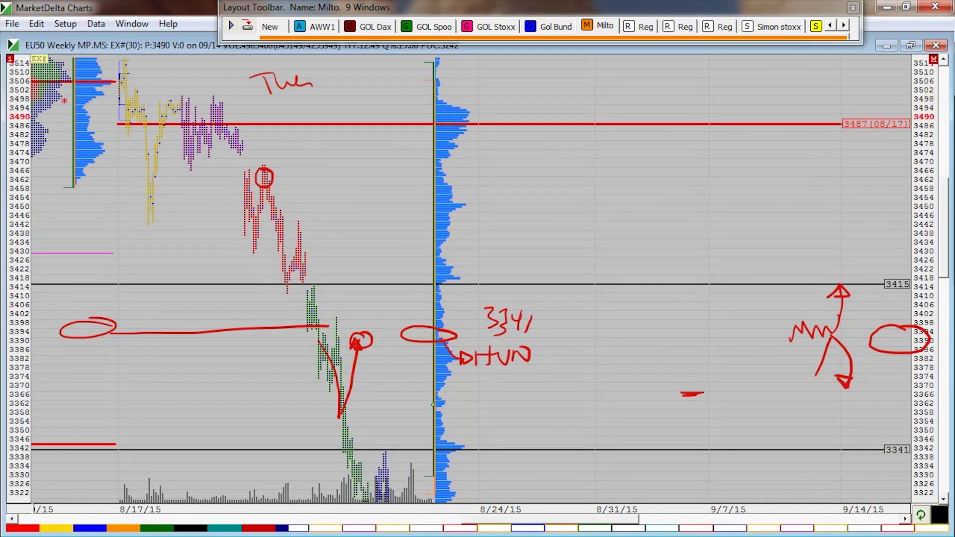
# Clear the pen, label the week's sections with day letters, and circle the 3414 lows and 3418 bulge
pyautogui.press('Escape')
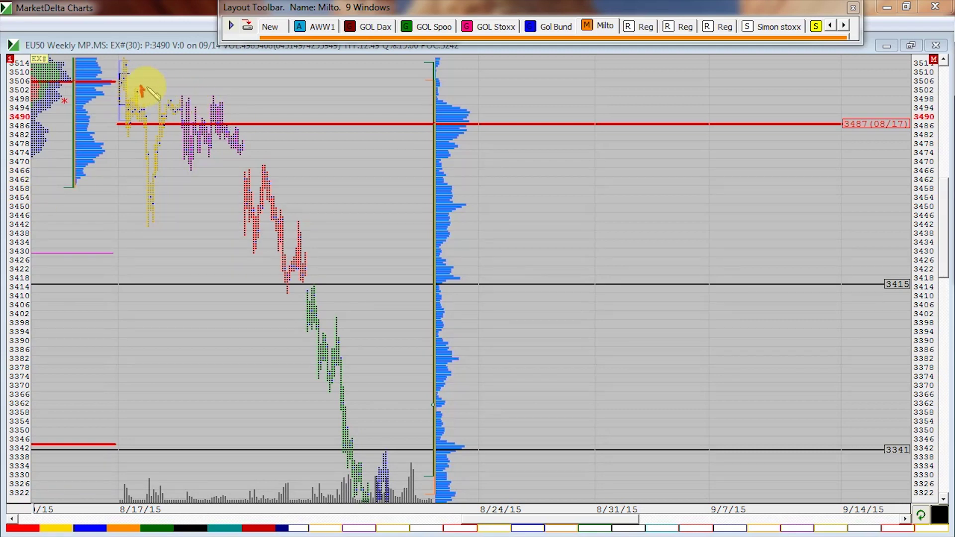
pyautogui.moveTo(141, 90); pyautogui.dragTo(158, 89)
pyautogui.moveTo(184, 71); pyautogui.dragTo(204, 77)
pyautogui.moveTo(290, 163)
pyautogui.mouseDown()
pyautogui.moveTo(299, 181)
pyautogui.moveTo(324, 165)
pyautogui.mouseUp()
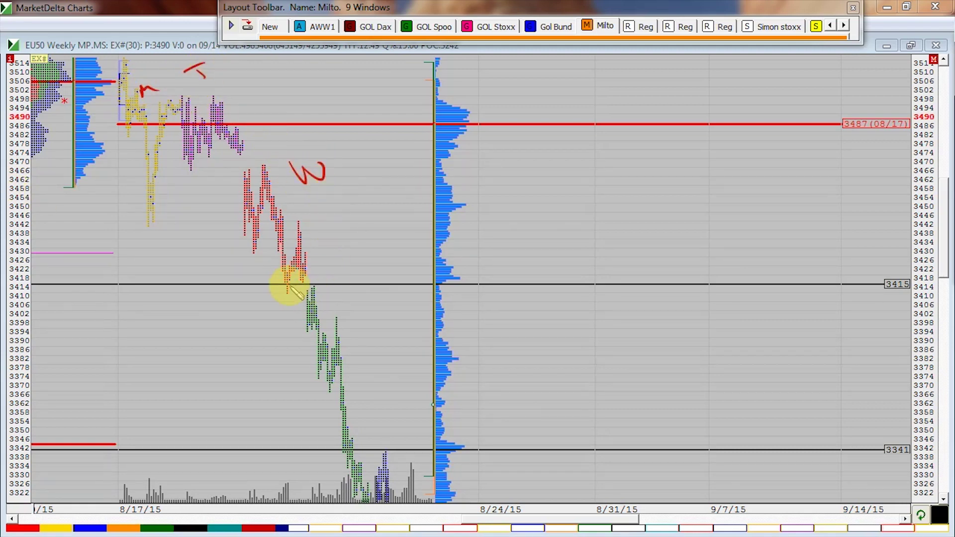
pyautogui.moveTo(293, 287); pyautogui.dragTo(300, 289)
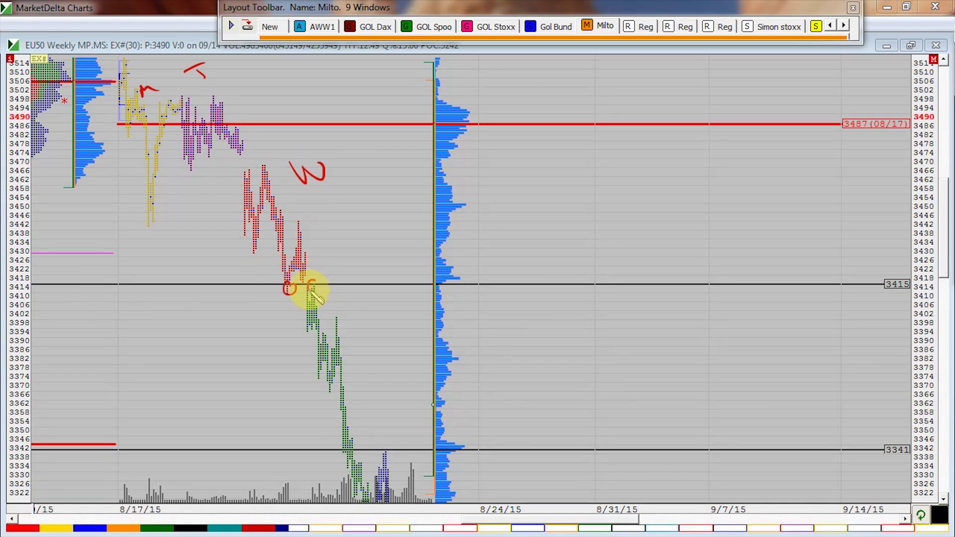
pyautogui.moveTo(318, 287); pyautogui.dragTo(322, 285)
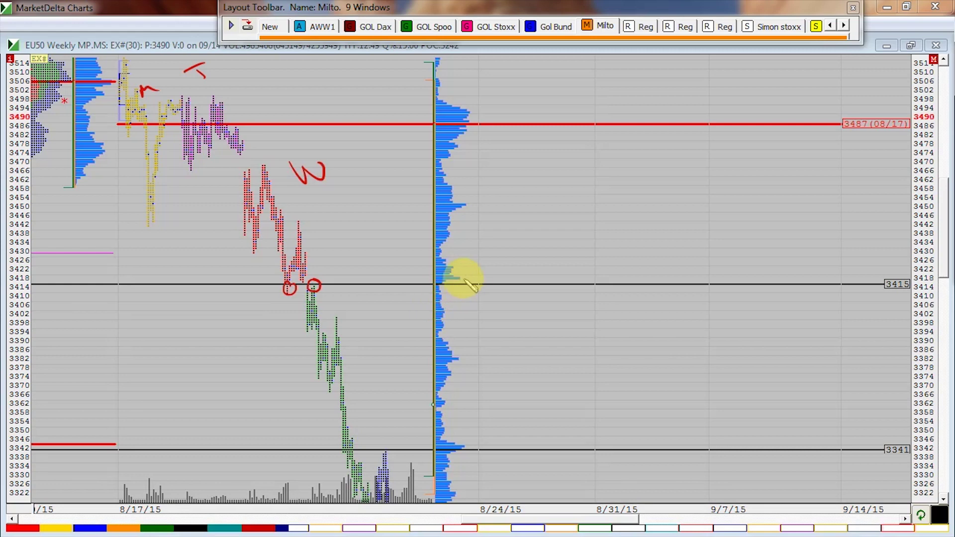
pyautogui.moveTo(465, 274)
pyautogui.mouseDown()
pyautogui.moveTo(426, 272)
pyautogui.moveTo(515, 273)
pyautogui.mouseUp()
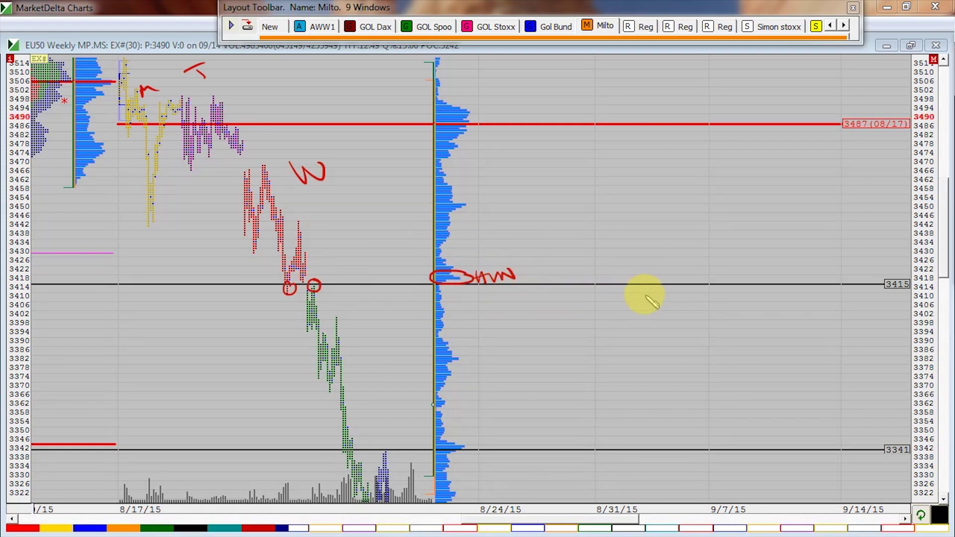
# Sketch a rise from 3341 to the 3415 line with a downward arrow off it
pyautogui.moveTo(647, 303); pyautogui.dragTo(656, 285)
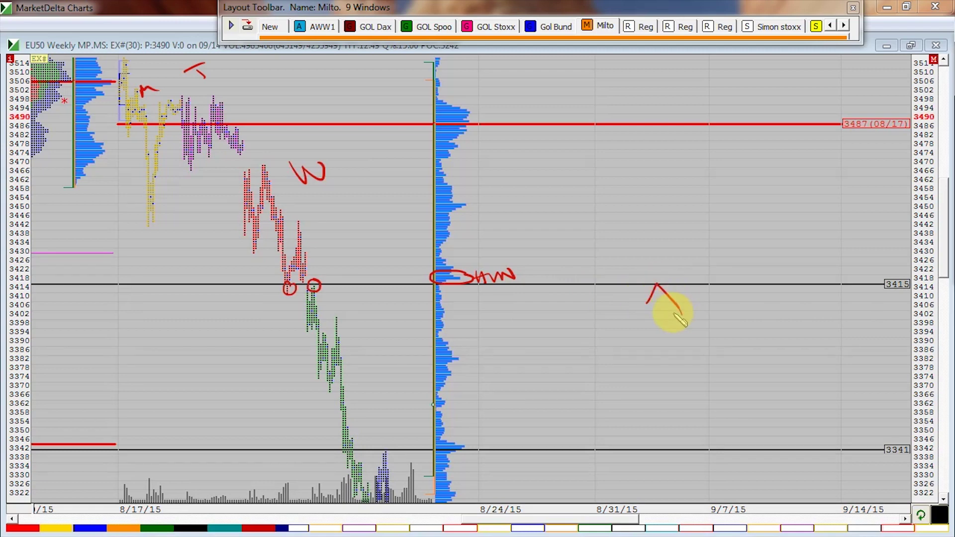
pyautogui.moveTo(679, 314)
pyautogui.mouseDown()
pyautogui.moveTo(688, 318)
pyautogui.moveTo(672, 293)
pyautogui.mouseUp()
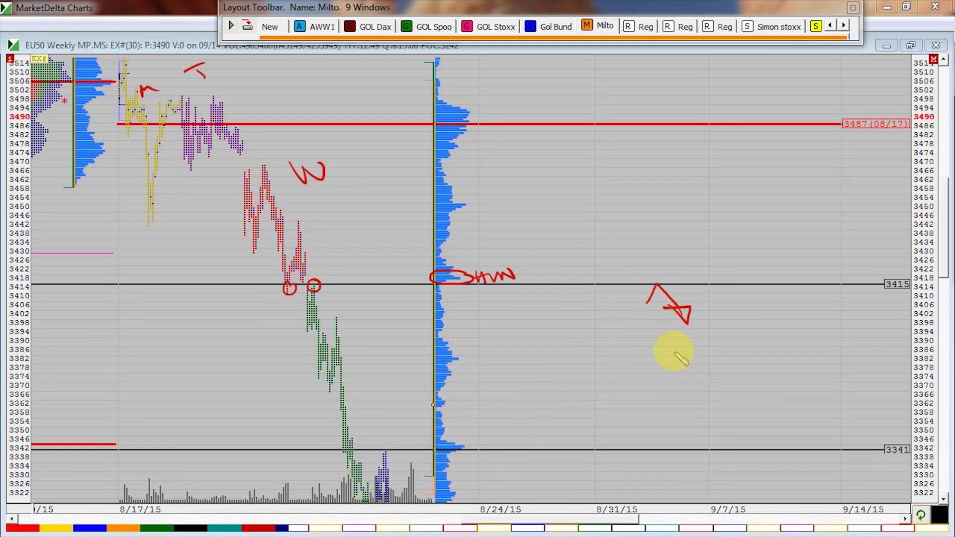
pyautogui.moveTo(440, 492)
pyautogui.mouseDown()
pyautogui.moveTo(428, 499)
pyautogui.moveTo(442, 489)
pyautogui.mouseUp()
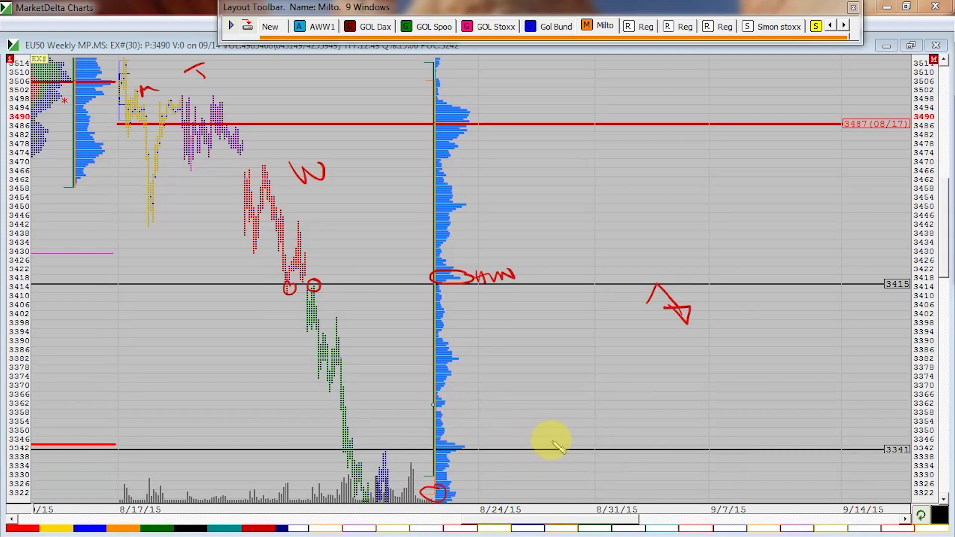
pyautogui.moveTo(555, 446)
pyautogui.mouseDown()
pyautogui.moveTo(568, 411)
pyautogui.moveTo(608, 397)
pyautogui.moveTo(654, 303)
pyautogui.moveTo(646, 313)
pyautogui.mouseUp()
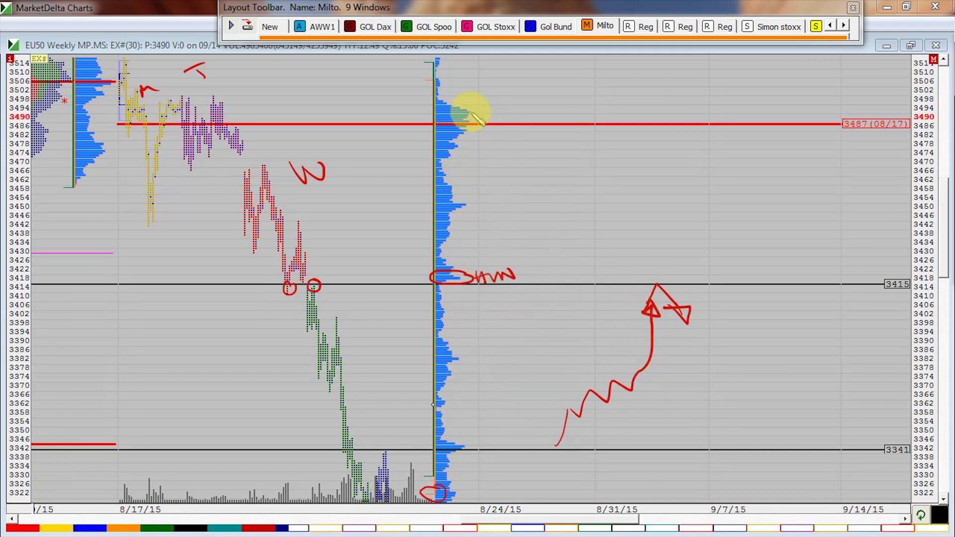
# Circle the volume bulge near 3490 and the 3487 label, then erase all pen markings
pyautogui.moveTo(472, 115)
pyautogui.mouseDown()
pyautogui.moveTo(454, 90)
pyautogui.moveTo(475, 137)
pyautogui.moveTo(487, 104)
pyautogui.mouseUp()
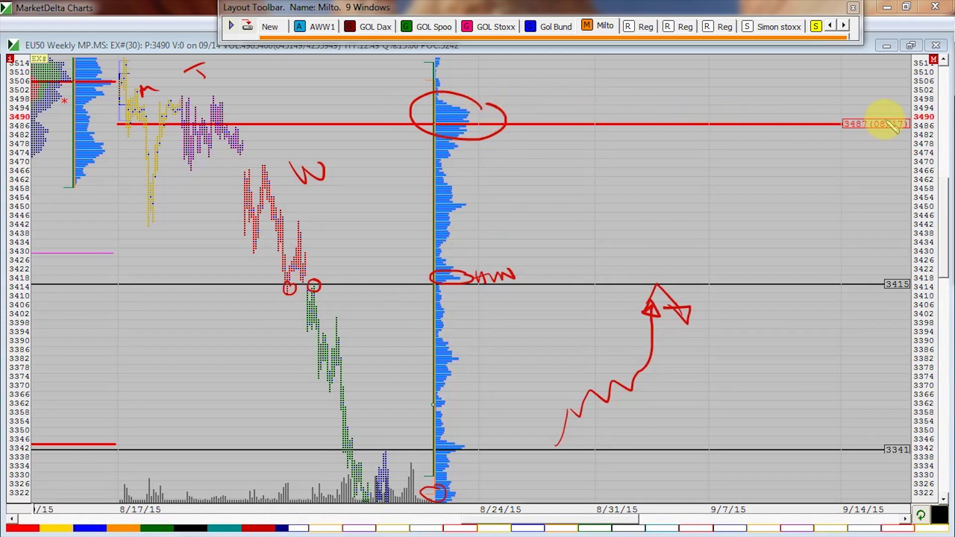
pyautogui.moveTo(891, 126)
pyautogui.mouseDown()
pyautogui.moveTo(828, 107)
pyautogui.moveTo(888, 121)
pyautogui.mouseUp()
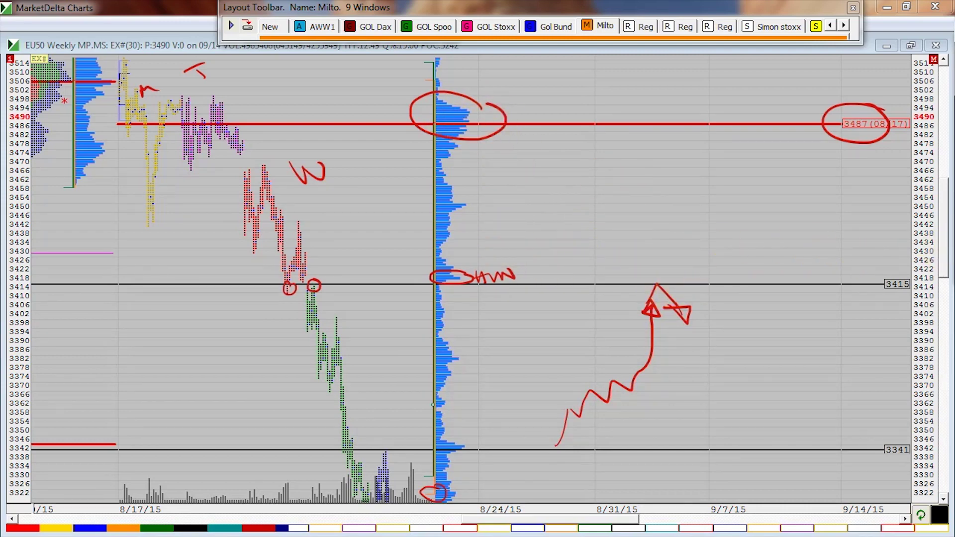
pyautogui.press('e')
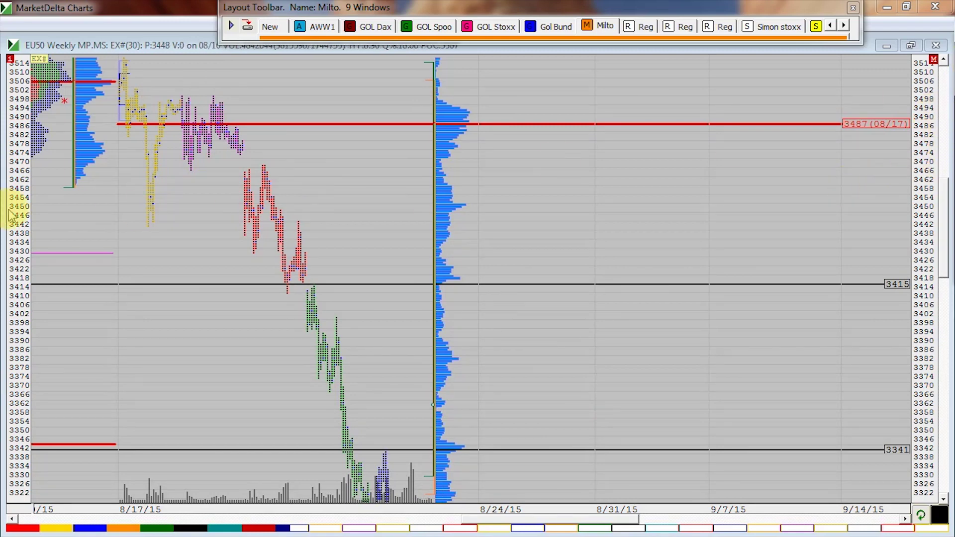
# Split the EU50 current week's profile, minimize EU50, and bring the Bund weekly chart full screen
pyautogui.rightClick(257, 218)
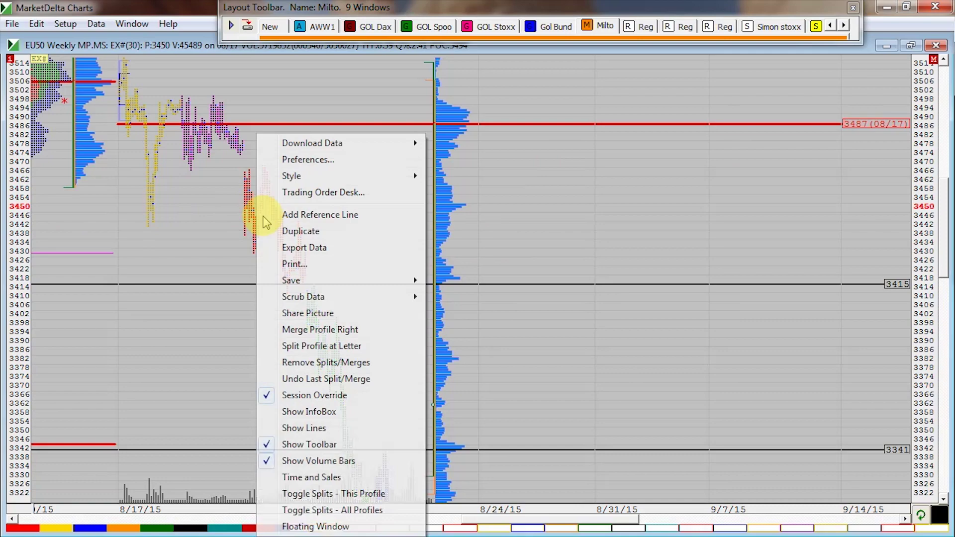
pyautogui.click(311, 494)
pyautogui.click(886, 45)
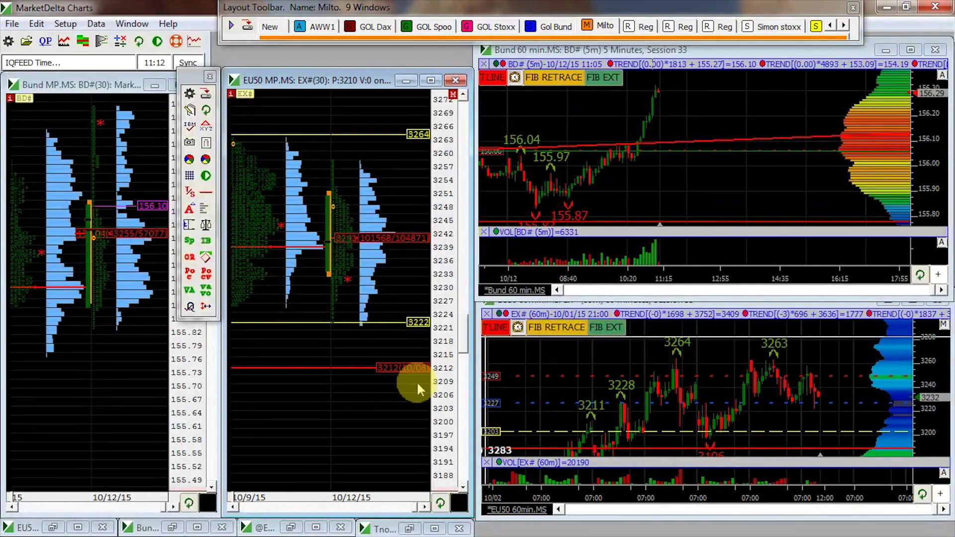
pyautogui.click(197, 527)
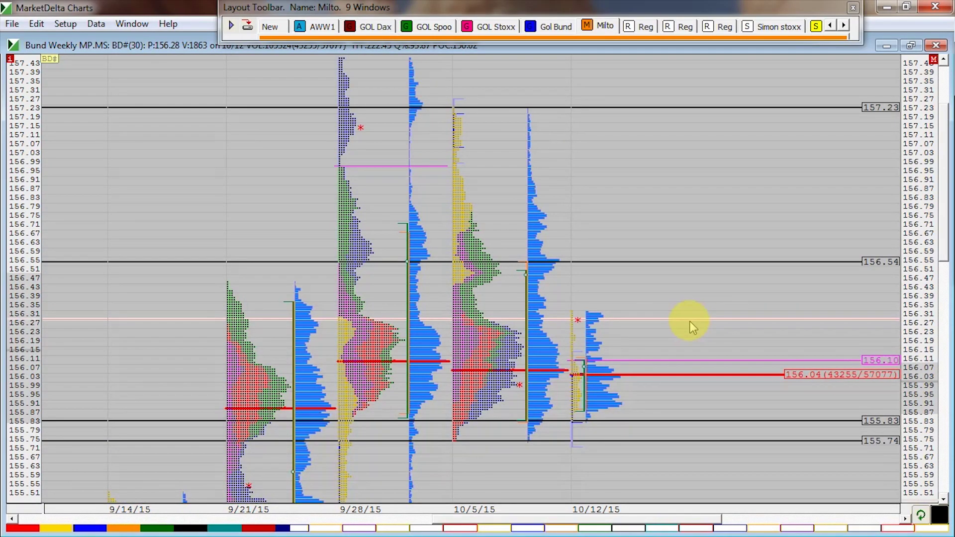
# Circle the 9/28 profile top and write 'exhaustion' above it, underlined
pyautogui.moveTo(685, 313); pyautogui.dragTo(720, 397)
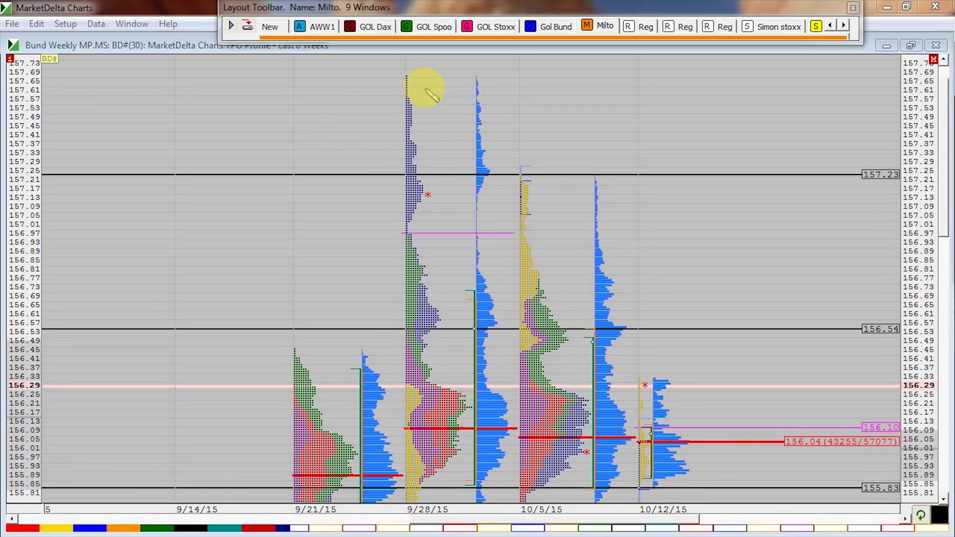
pyautogui.moveTo(395, 89)
pyautogui.mouseDown()
pyautogui.moveTo(405, 175)
pyautogui.moveTo(426, 196)
pyautogui.moveTo(405, 81)
pyautogui.mouseUp()
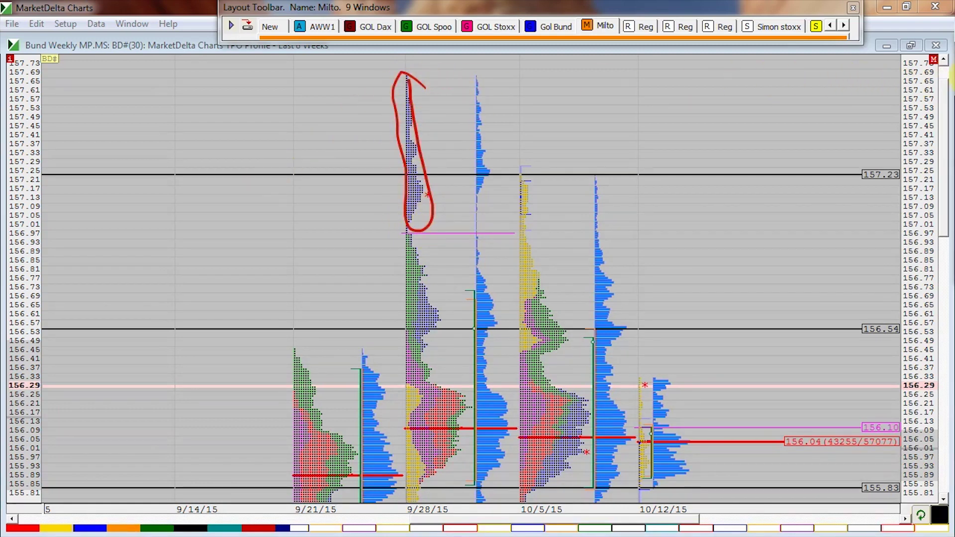
pyautogui.press('Escape')
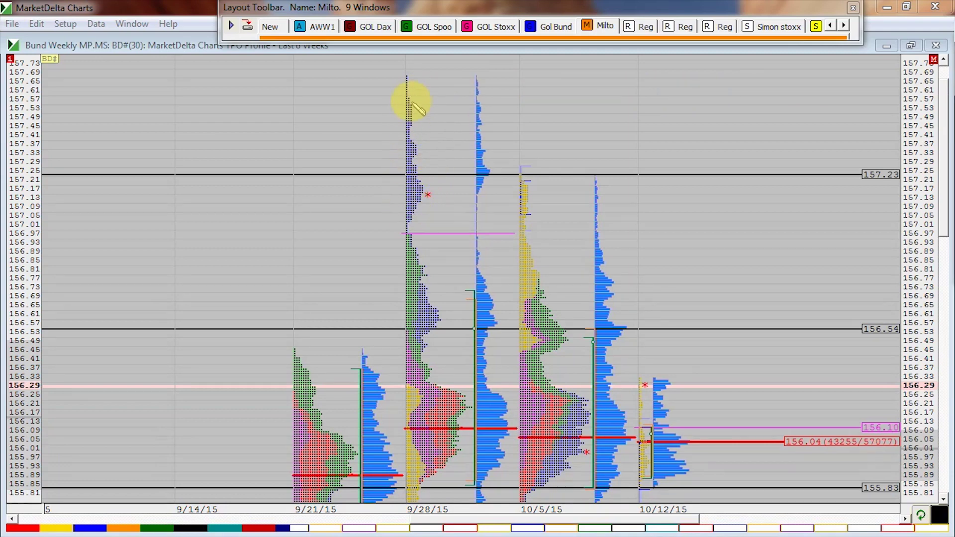
pyautogui.moveTo(405, 69); pyautogui.dragTo(424, 82)
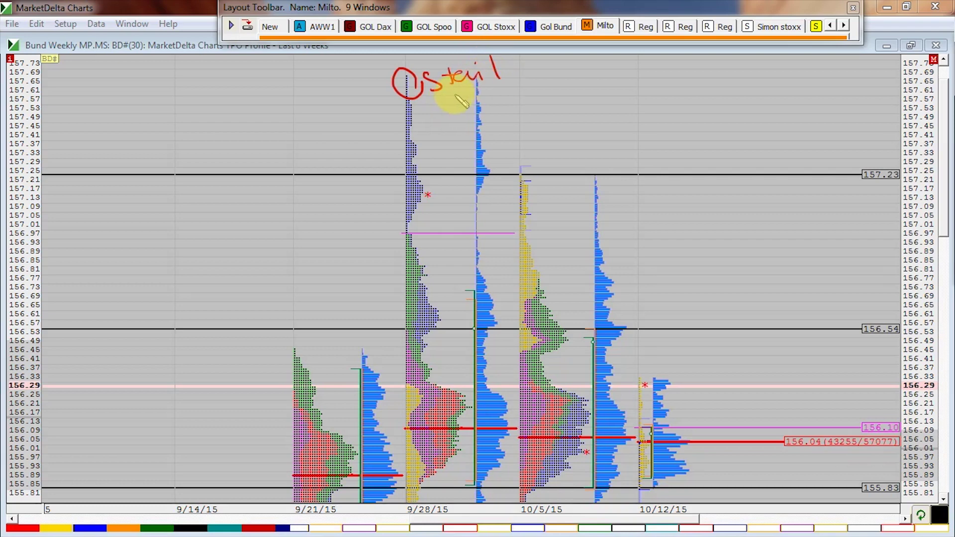
pyautogui.moveTo(463, 93); pyautogui.dragTo(501, 82)
pyautogui.moveTo(436, 194); pyautogui.dragTo(438, 188)
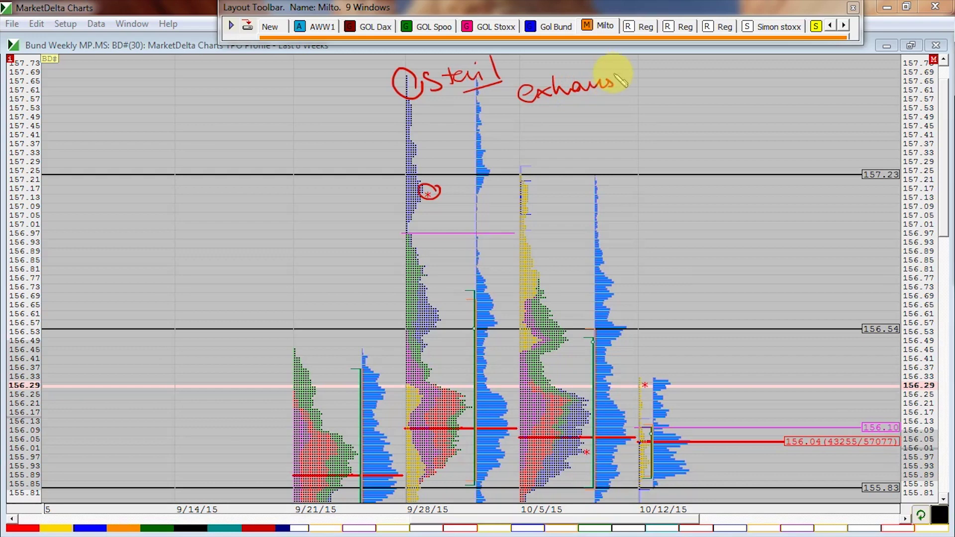
pyautogui.moveTo(636, 86)
pyautogui.mouseDown()
pyautogui.moveTo(647, 85)
pyautogui.moveTo(533, 112)
pyautogui.mouseUp()
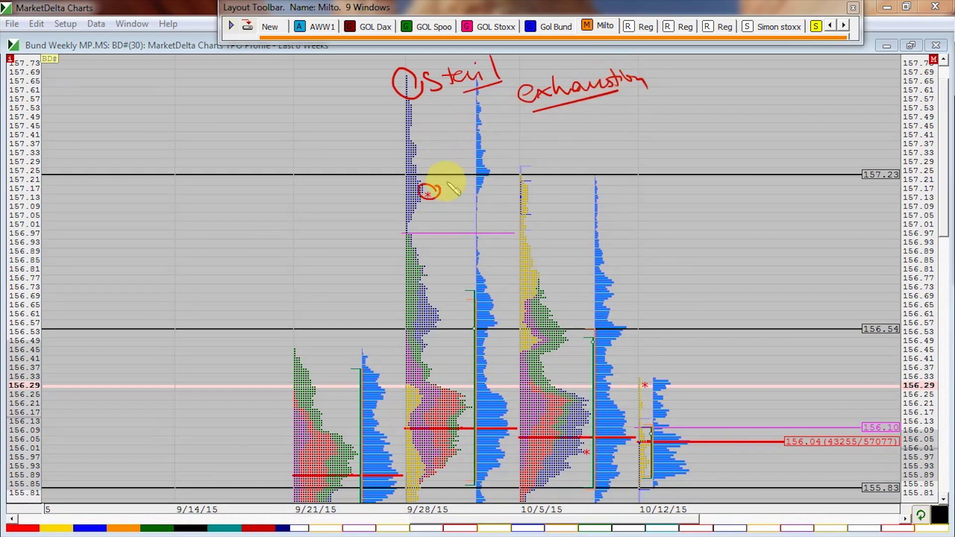
# Draw downside arrows and zigzag strokes from the 9/28 high down along the 10/5 profile
pyautogui.moveTo(448, 252); pyautogui.dragTo(485, 341)
pyautogui.moveTo(512, 192); pyautogui.dragTo(516, 204)
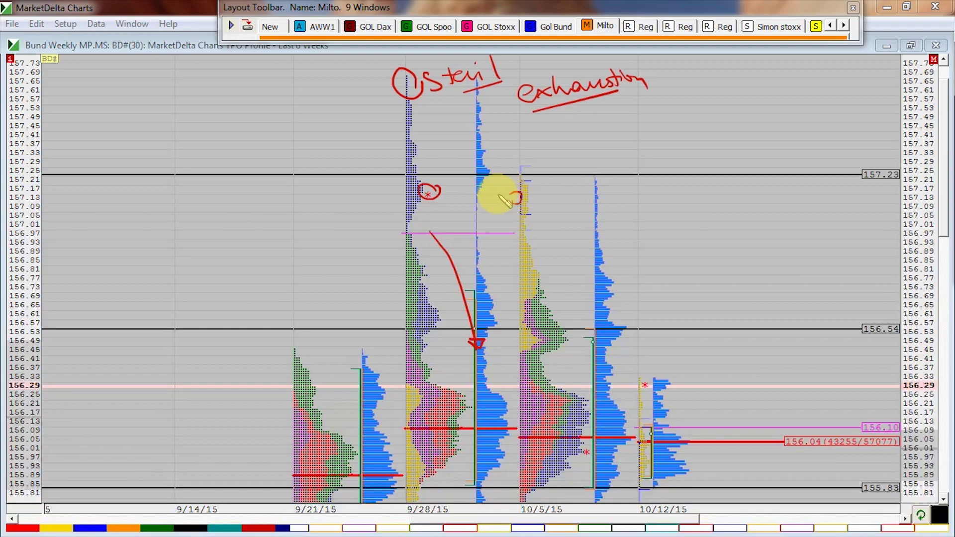
pyautogui.moveTo(486, 172)
pyautogui.mouseDown()
pyautogui.moveTo(508, 261)
pyautogui.moveTo(502, 311)
pyautogui.mouseUp()
pyautogui.moveTo(496, 197); pyautogui.dragTo(473, 219)
pyautogui.moveTo(495, 212)
pyautogui.mouseDown()
pyautogui.moveTo(500, 238)
pyautogui.moveTo(490, 253)
pyautogui.mouseUp()
pyautogui.moveTo(504, 256); pyautogui.dragTo(494, 283)
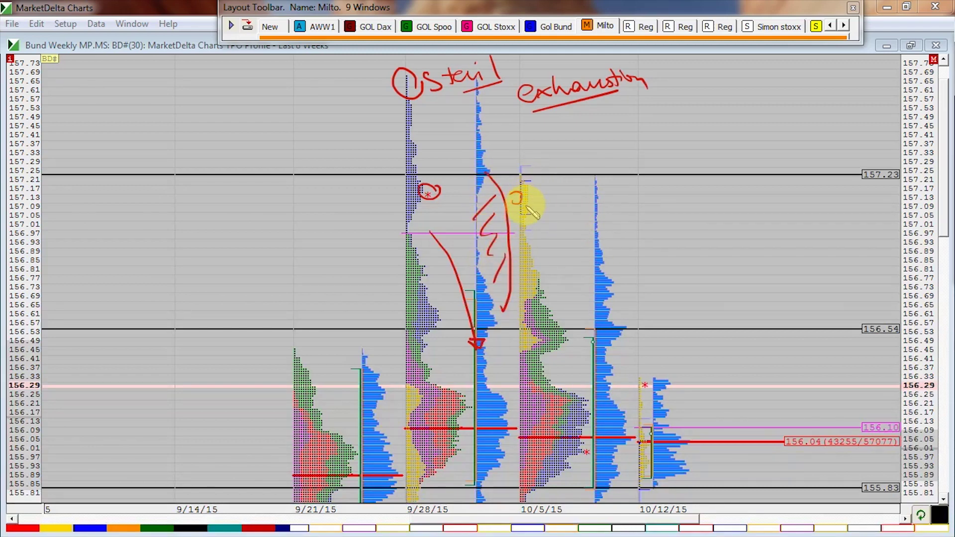
pyautogui.moveTo(526, 184); pyautogui.dragTo(533, 344)
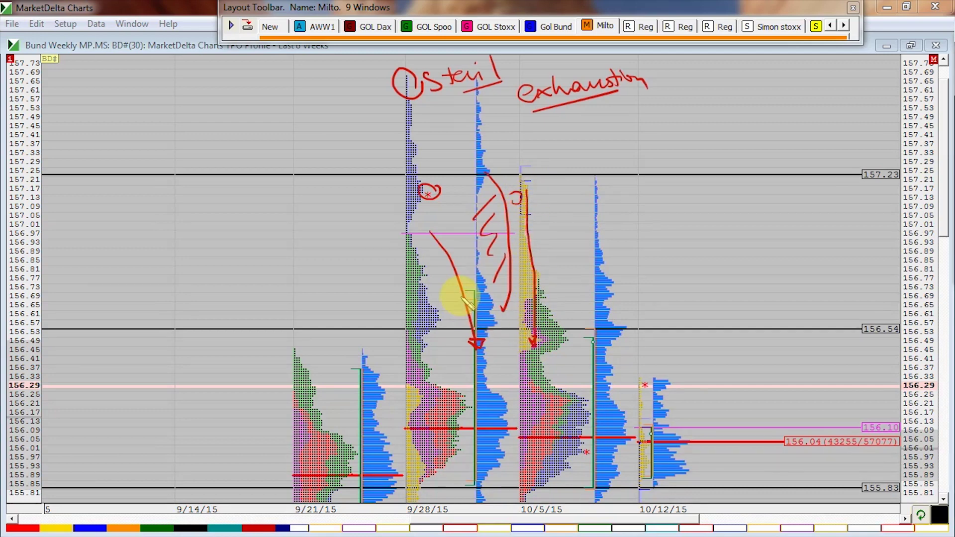
pyautogui.moveTo(460, 299); pyautogui.dragTo(485, 300)
# Arrow down to the 10/5 low, circle the 9/28 profile bottom and write a price note there
pyautogui.moveTo(499, 460); pyautogui.dragTo(496, 484)
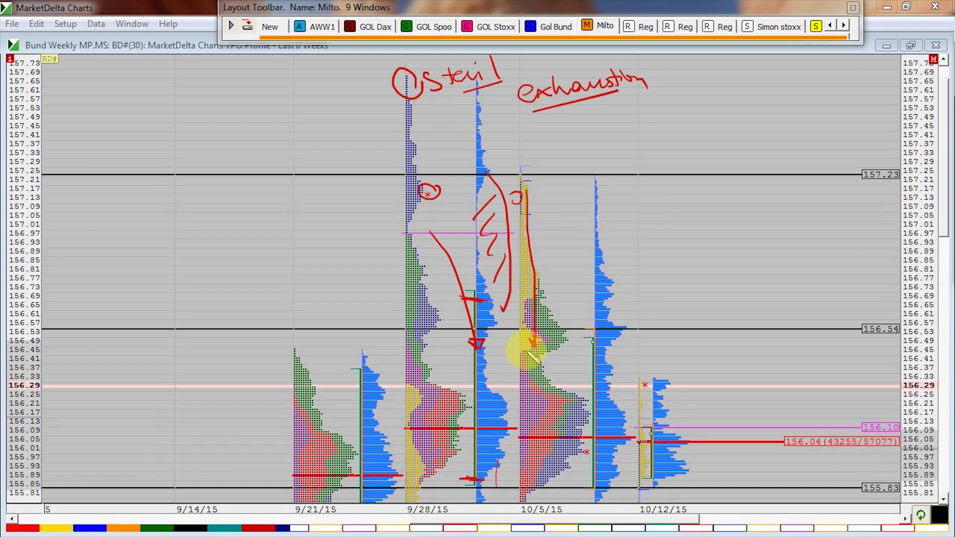
pyautogui.moveTo(527, 349); pyautogui.dragTo(536, 493)
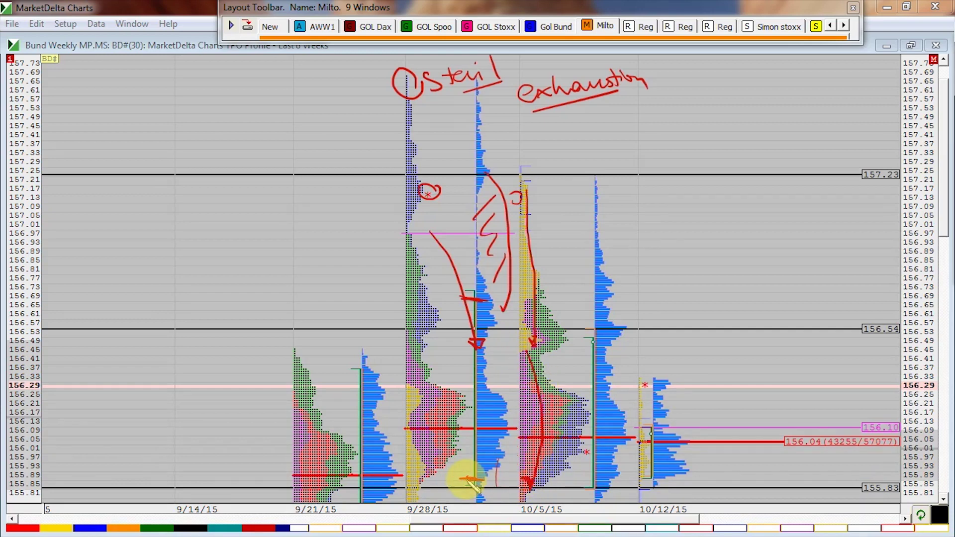
pyautogui.moveTo(463, 475); pyautogui.dragTo(486, 468)
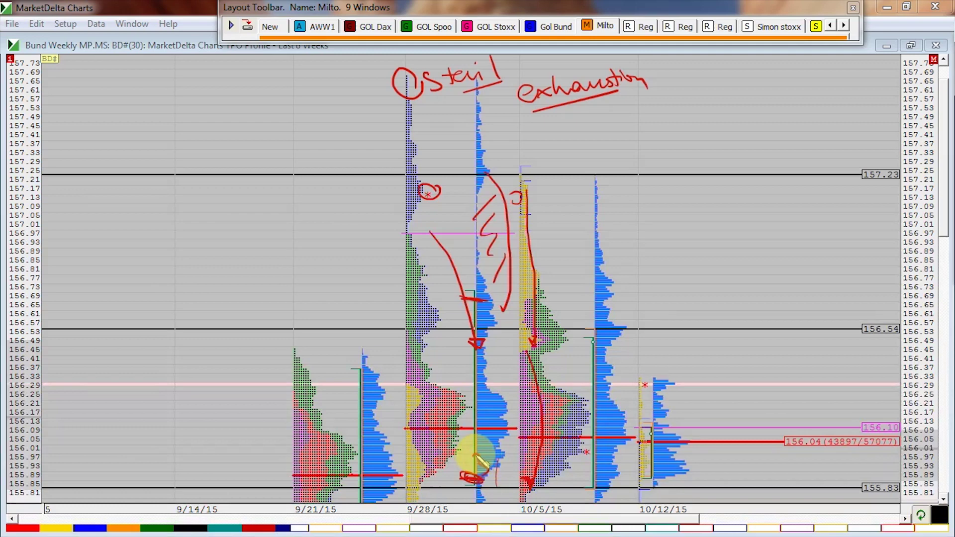
pyautogui.moveTo(480, 463)
pyautogui.mouseDown()
pyautogui.moveTo(485, 476)
pyautogui.moveTo(503, 450)
pyautogui.moveTo(517, 448)
pyautogui.moveTo(522, 460)
pyautogui.mouseUp()
pyautogui.click(506, 470)
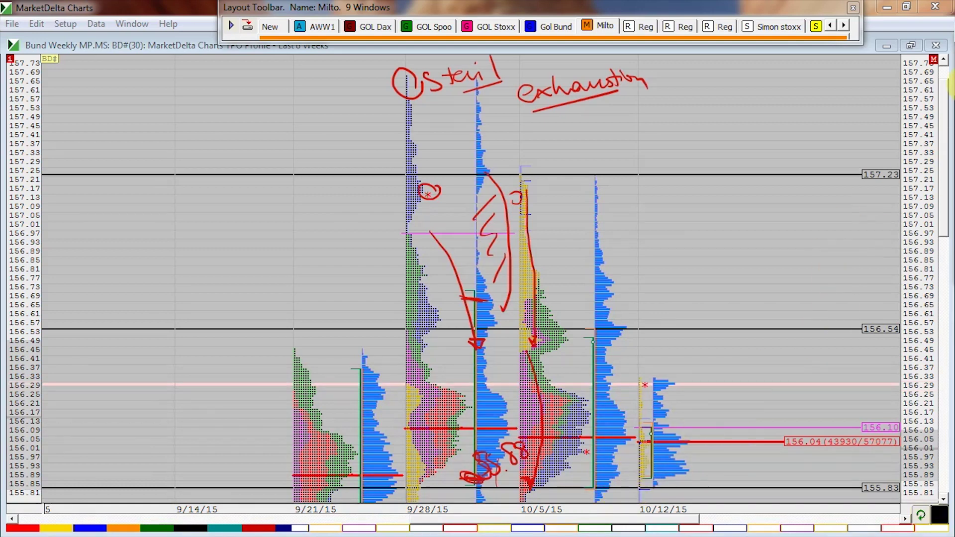
# Clear old ink, pan to lower prices, circle the 155.83 low with an up arrow, and circle 156.04
pyautogui.press('Escape')
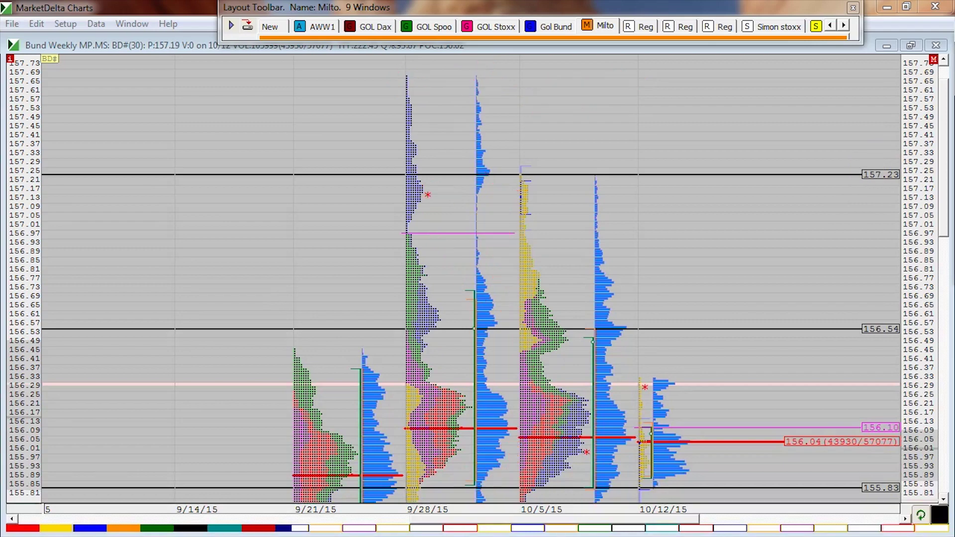
pyautogui.moveTo(746, 305); pyautogui.dragTo(735, 238)
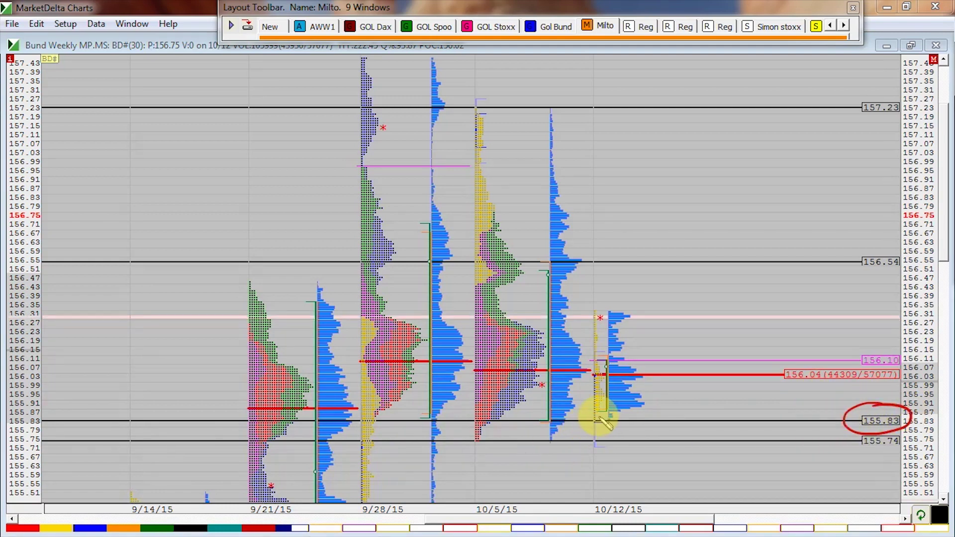
pyautogui.moveTo(599, 418); pyautogui.dragTo(597, 417)
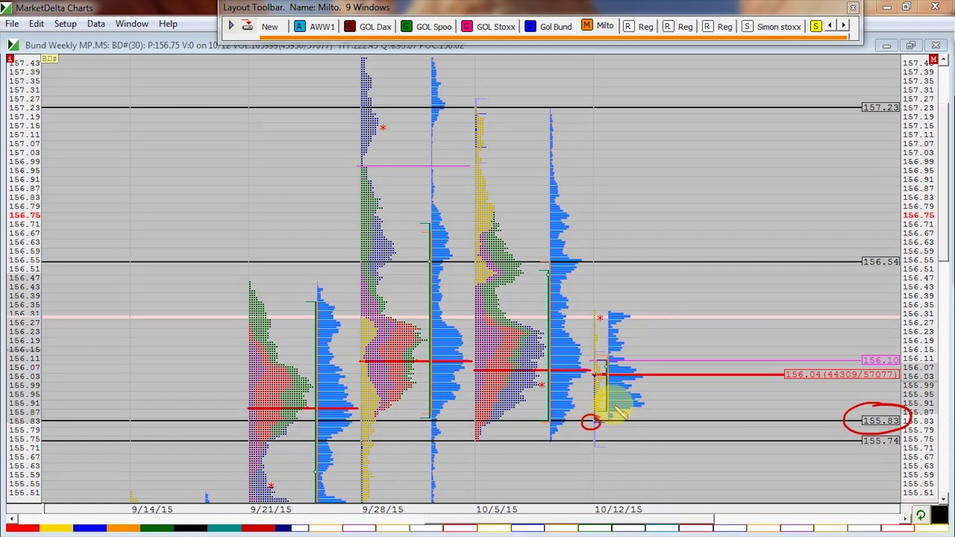
pyautogui.moveTo(642, 412); pyautogui.dragTo(659, 374)
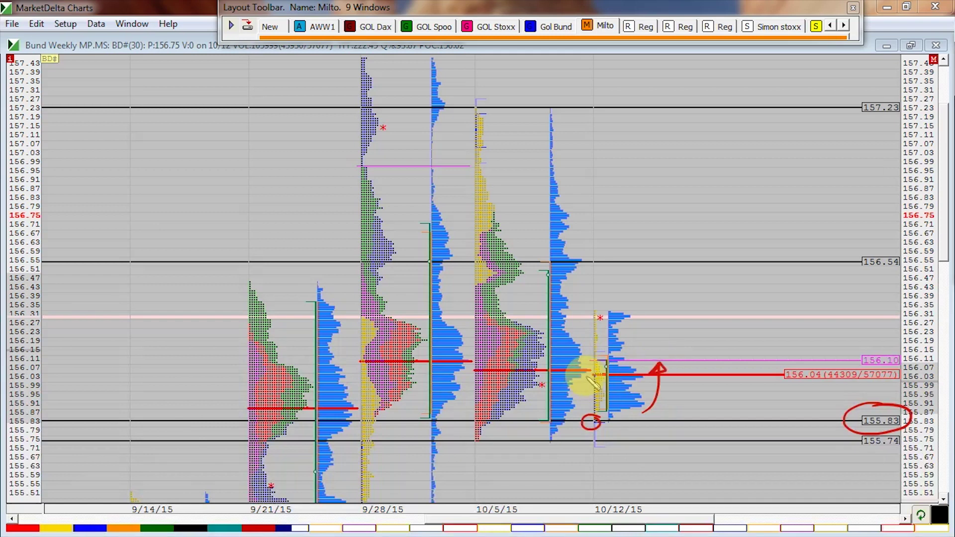
pyautogui.moveTo(593, 368); pyautogui.dragTo(592, 370)
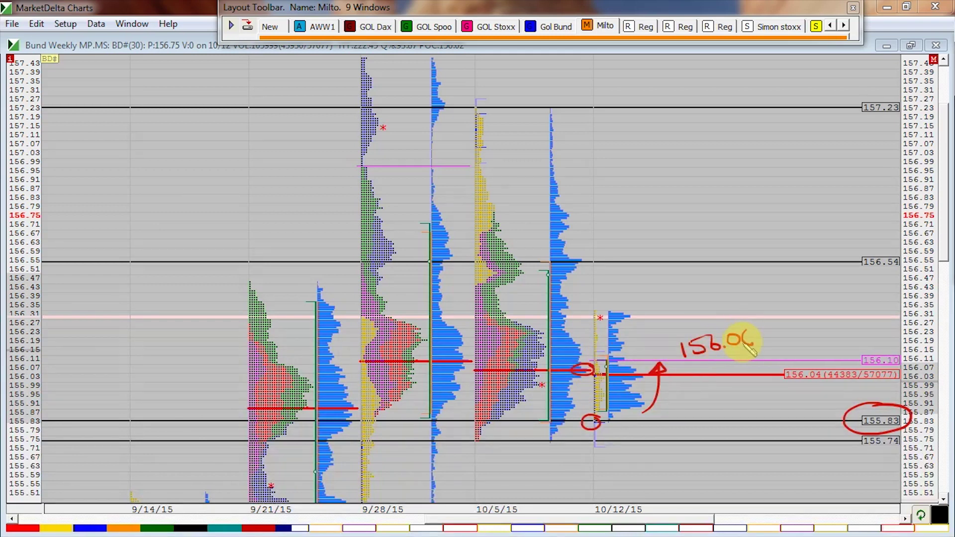
# Write and underline the '156.06 VPoc' label, then circle the 156.54 level and draw an arrow from it
pyautogui.moveTo(749, 346); pyautogui.dragTo(736, 363)
pyautogui.moveTo(768, 330); pyautogui.dragTo(775, 333)
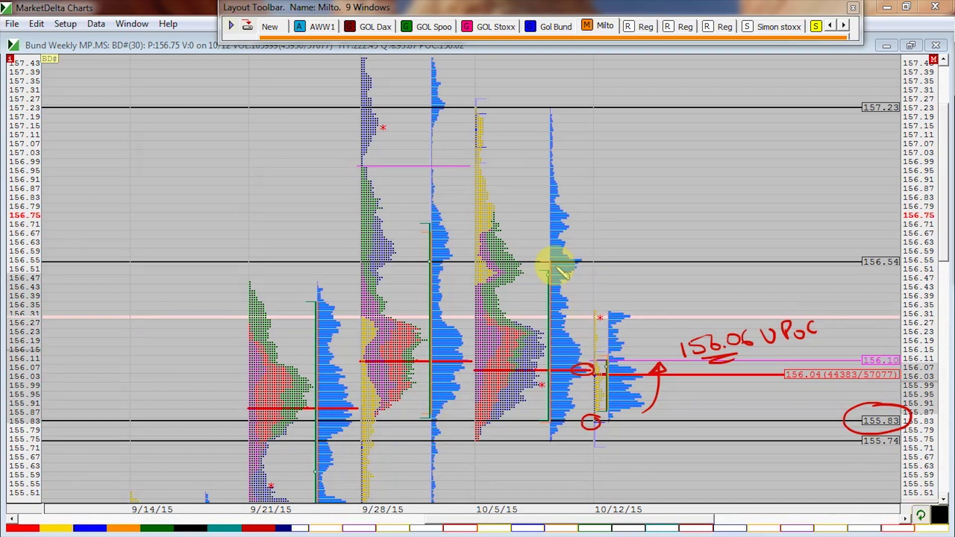
pyautogui.moveTo(534, 260)
pyautogui.mouseDown()
pyautogui.moveTo(530, 272)
pyautogui.moveTo(552, 259)
pyautogui.mouseUp()
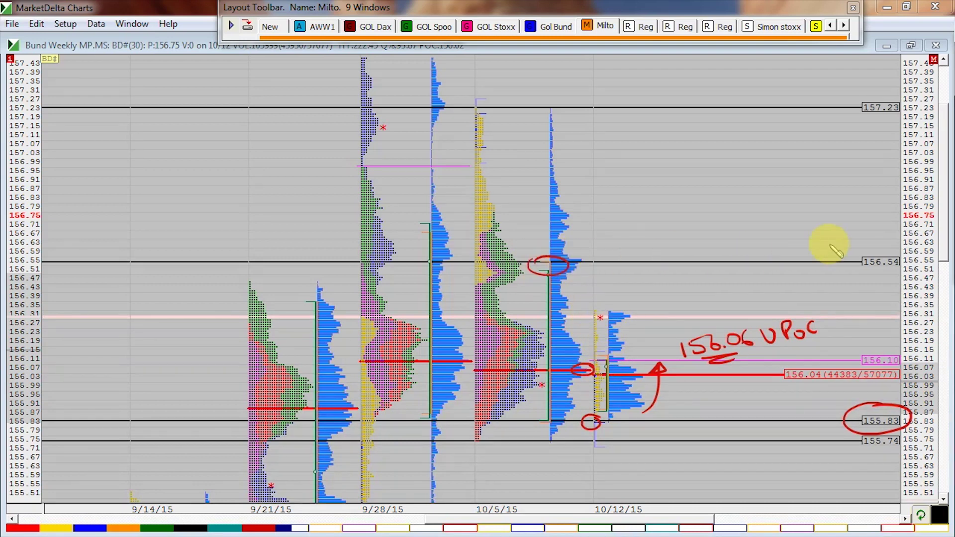
pyautogui.moveTo(880, 242); pyautogui.dragTo(874, 260)
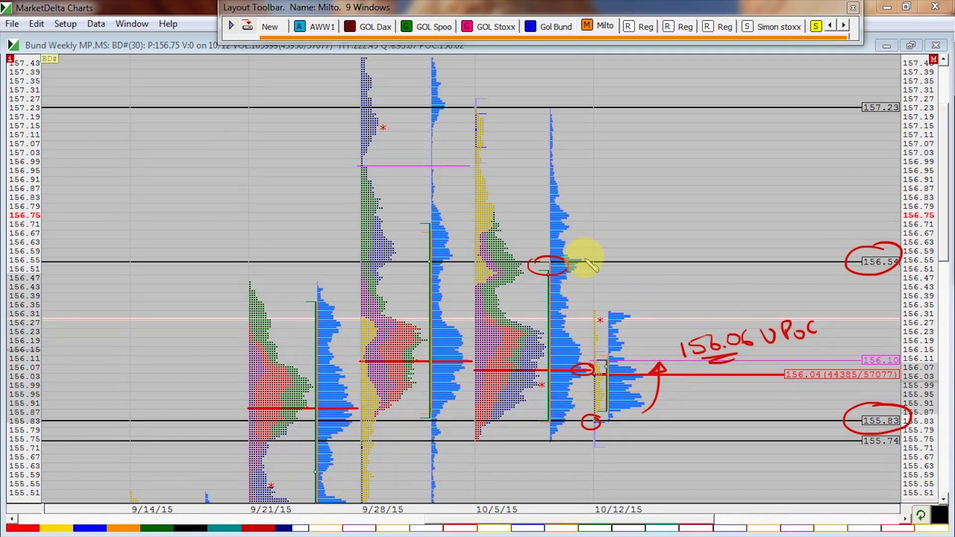
pyautogui.moveTo(583, 260); pyautogui.dragTo(665, 227)
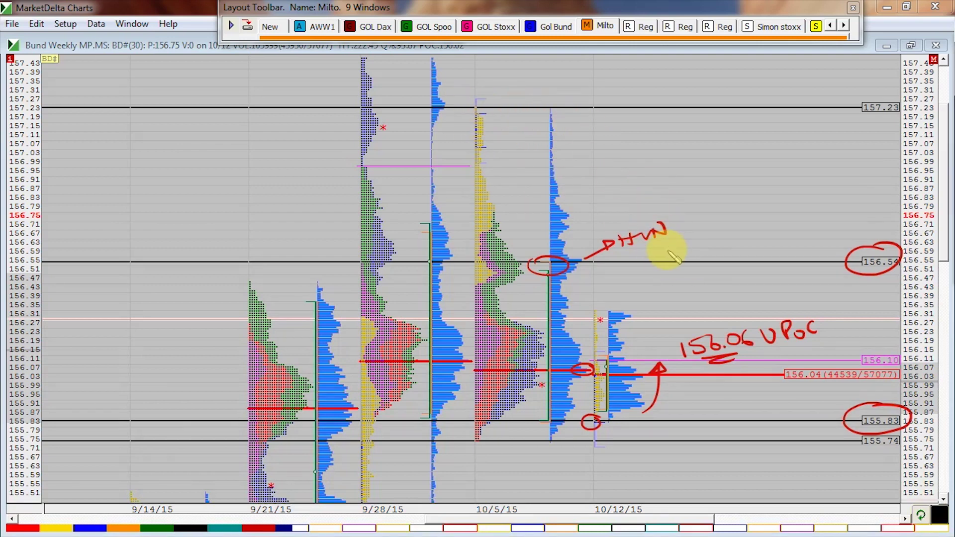
# Draw an up arrow from 156.55 to 157.03, write 'Inside Week', then erase all pen markings
pyautogui.moveTo(698, 252)
pyautogui.mouseDown()
pyautogui.moveTo(706, 152)
pyautogui.moveTo(692, 171)
pyautogui.mouseUp()
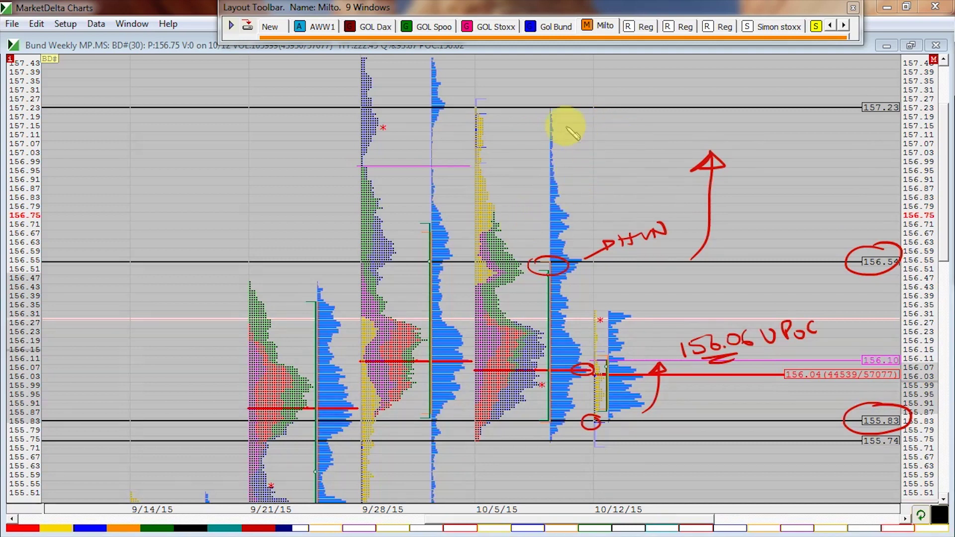
pyautogui.moveTo(575, 131); pyautogui.dragTo(611, 124)
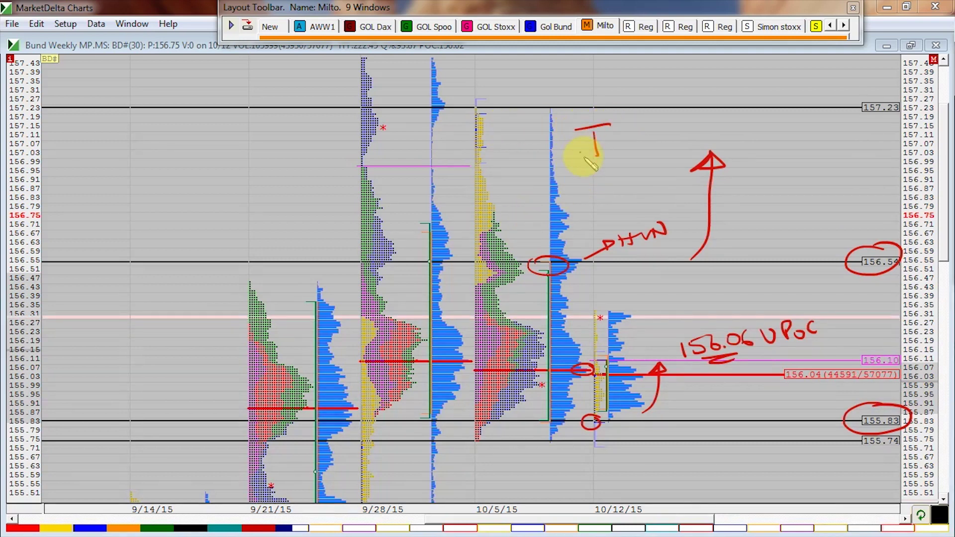
pyautogui.moveTo(667, 132); pyautogui.dragTo(794, 123)
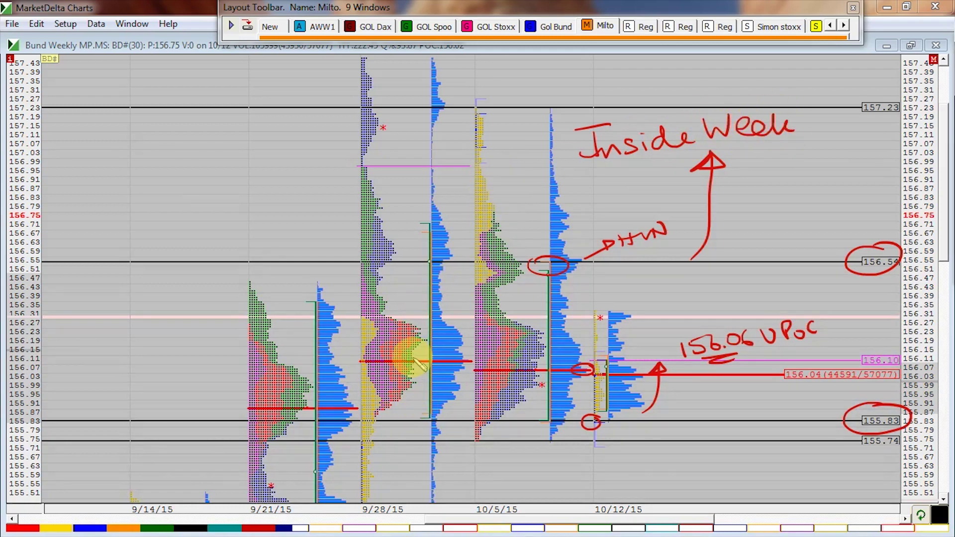
pyautogui.press('e')
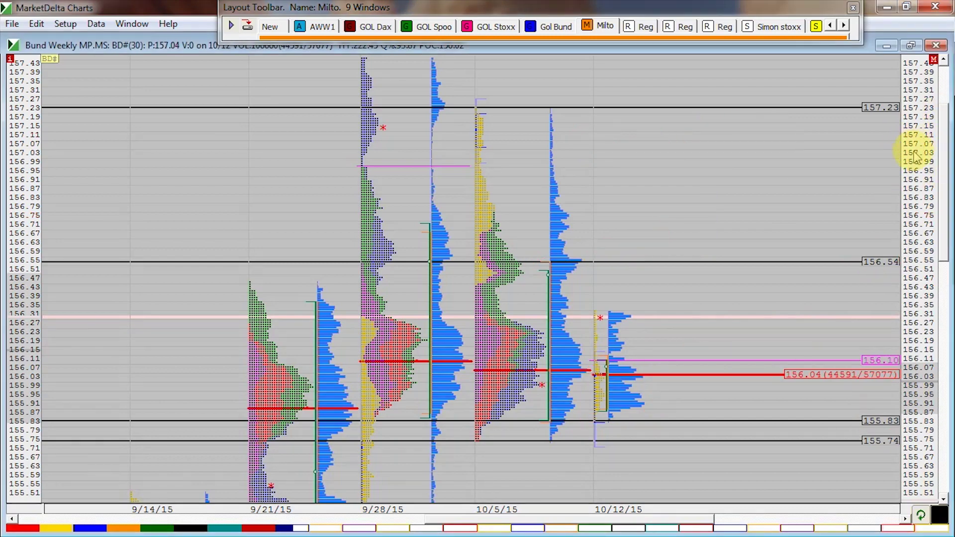
pyautogui.scroll(-3, 848, 145)
# Zoom out, mark the 9/28 high and low and the 10/5 low, circle the 10/5 profile, and extend the 9/28 lines
pyautogui.moveTo(848, 145); pyautogui.dragTo(785, 213)
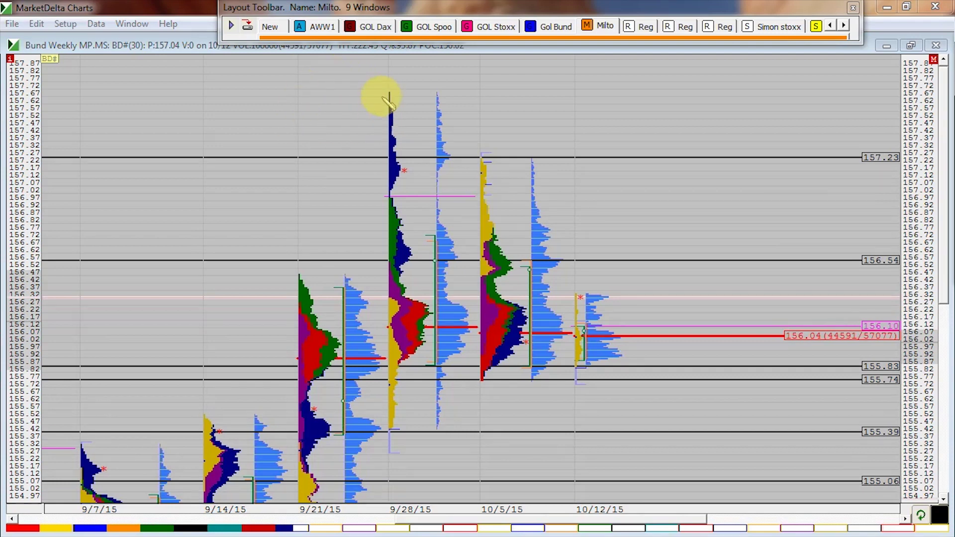
pyautogui.moveTo(368, 91); pyautogui.dragTo(411, 93)
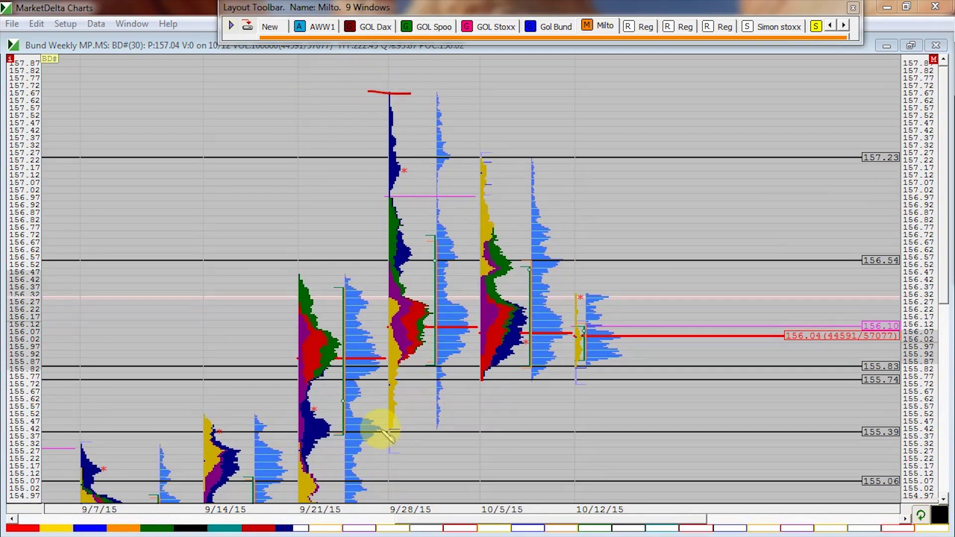
pyautogui.moveTo(381, 428); pyautogui.dragTo(414, 427)
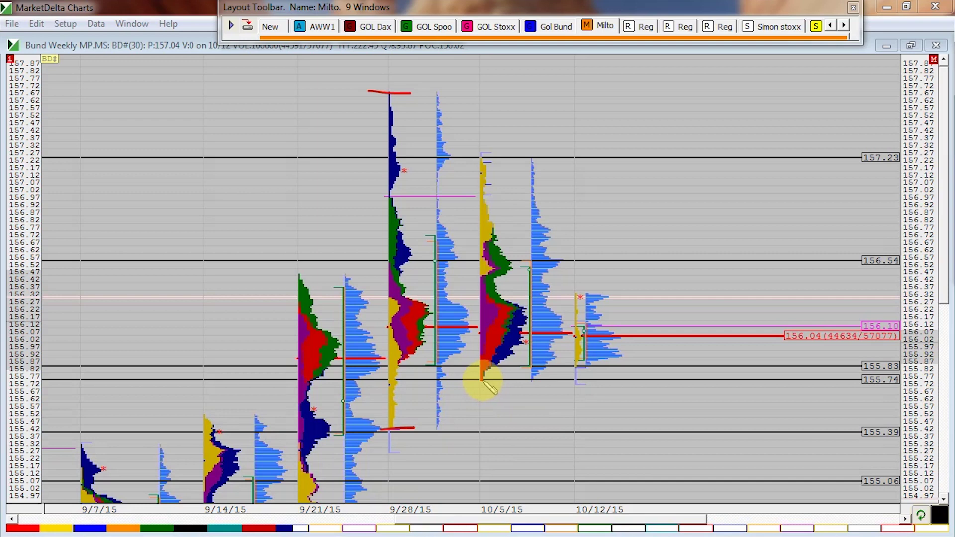
pyautogui.moveTo(473, 380); pyautogui.dragTo(506, 380)
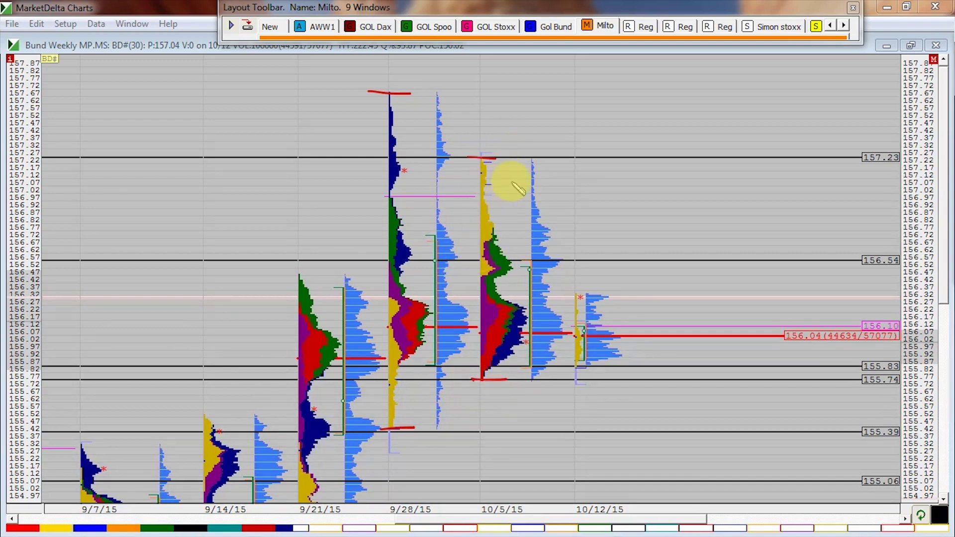
pyautogui.moveTo(537, 154)
pyautogui.mouseDown()
pyautogui.moveTo(458, 167)
pyautogui.moveTo(447, 292)
pyautogui.moveTo(497, 398)
pyautogui.moveTo(577, 343)
pyautogui.moveTo(557, 195)
pyautogui.mouseUp()
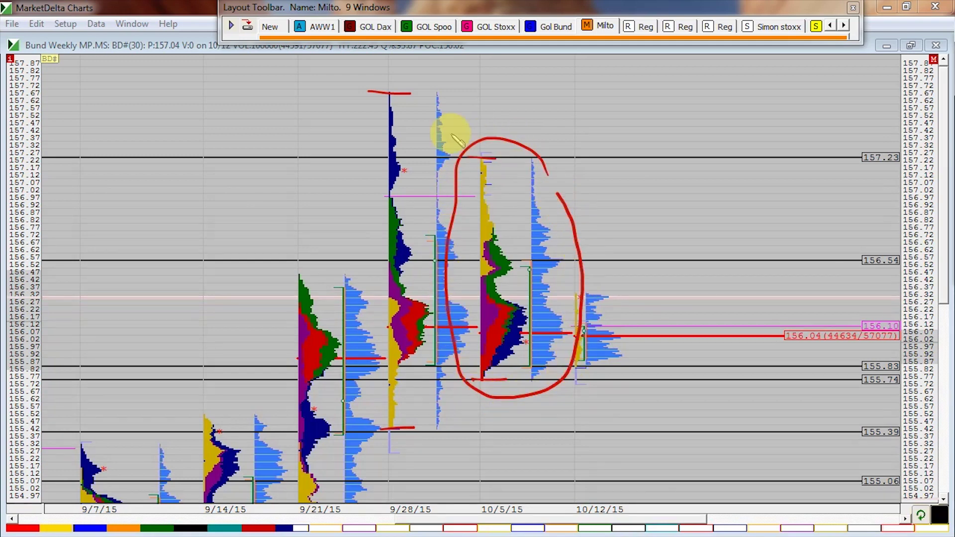
pyautogui.moveTo(395, 94); pyautogui.dragTo(547, 105)
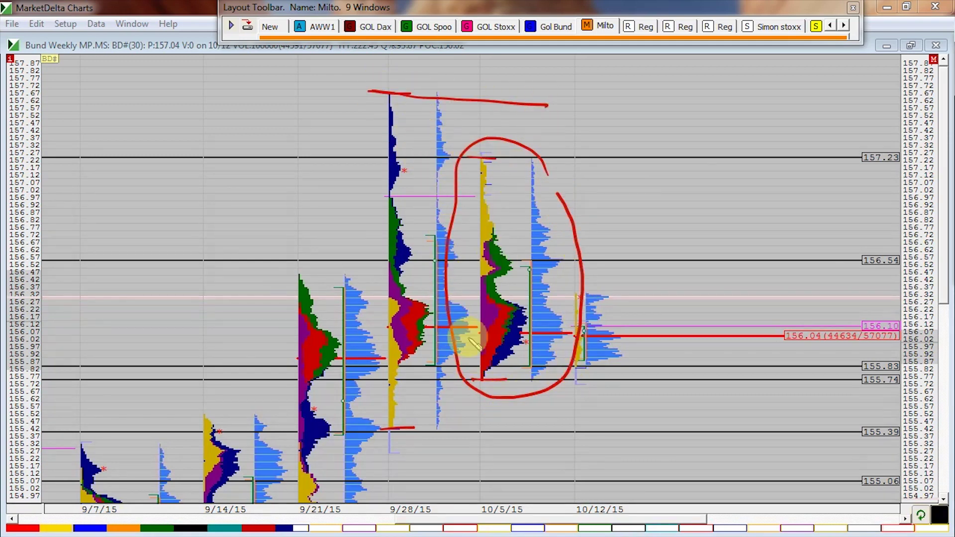
pyautogui.moveTo(383, 422); pyautogui.dragTo(507, 433)
# Write 'Inside Week', circle the 155.83 and 155.74 levels, mark beside 10/12, and circle 157.23
pyautogui.moveTo(649, 129)
pyautogui.mouseDown()
pyautogui.moveTo(649, 155)
pyautogui.moveTo(677, 126)
pyautogui.mouseUp()
pyautogui.moveTo(630, 155)
pyautogui.mouseDown()
pyautogui.moveTo(739, 138)
pyautogui.moveTo(855, 151)
pyautogui.mouseUp()
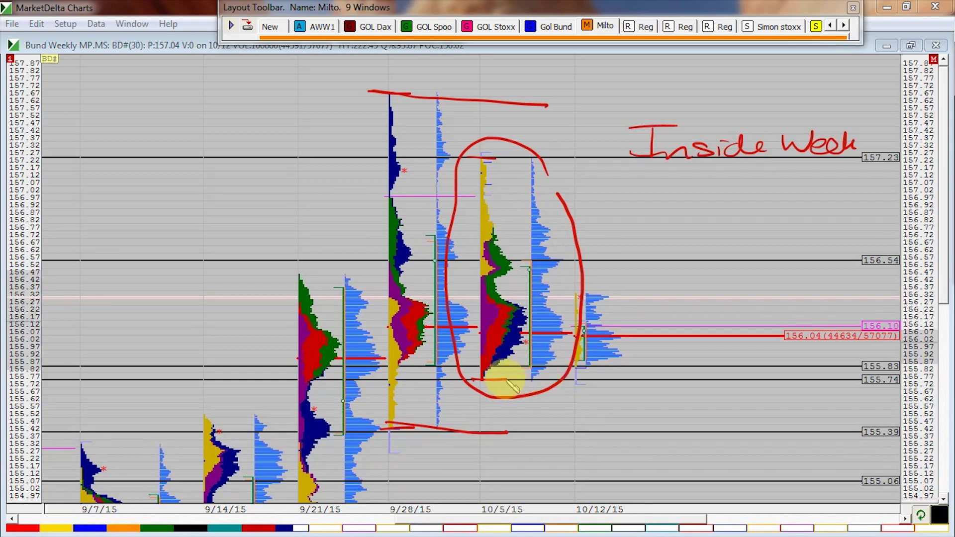
pyautogui.moveTo(899, 350); pyautogui.dragTo(904, 354)
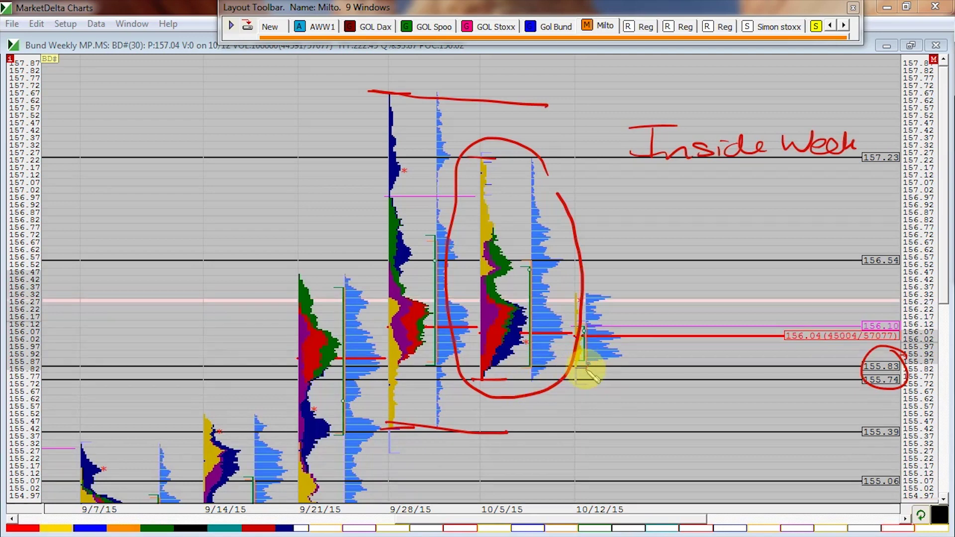
pyautogui.moveTo(590, 372)
pyautogui.mouseDown()
pyautogui.moveTo(617, 381)
pyautogui.moveTo(633, 411)
pyautogui.moveTo(644, 406)
pyautogui.mouseUp()
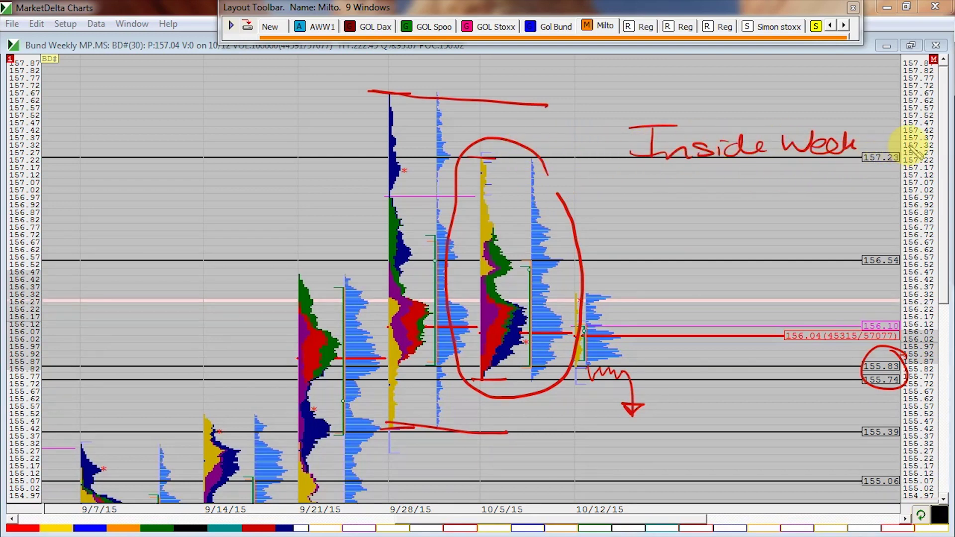
pyautogui.moveTo(915, 149); pyautogui.dragTo(913, 144)
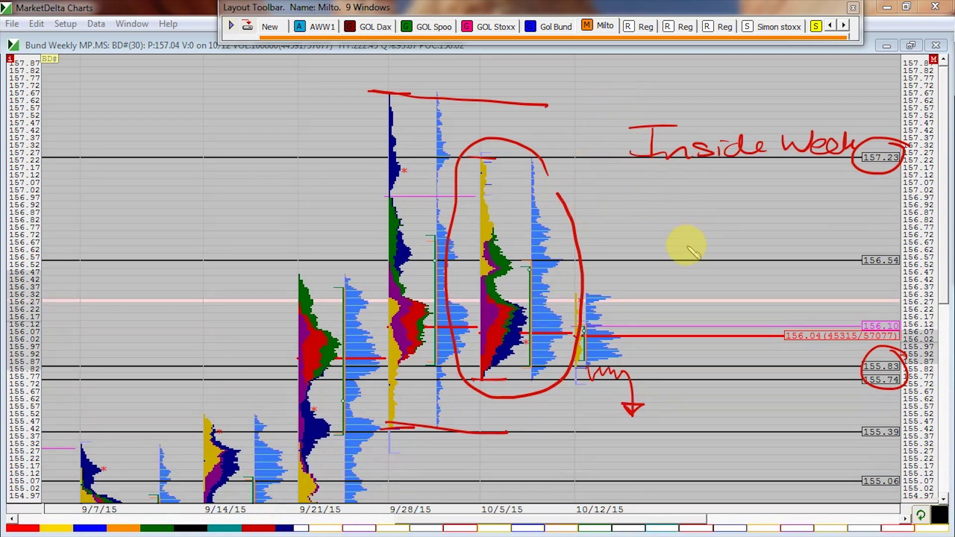
# Draw an up arrow labelled p and a down arrow labelled y, then write DD at left
pyautogui.moveTo(691, 253)
pyautogui.mouseDown()
pyautogui.moveTo(674, 213)
pyautogui.moveTo(721, 230)
pyautogui.mouseUp()
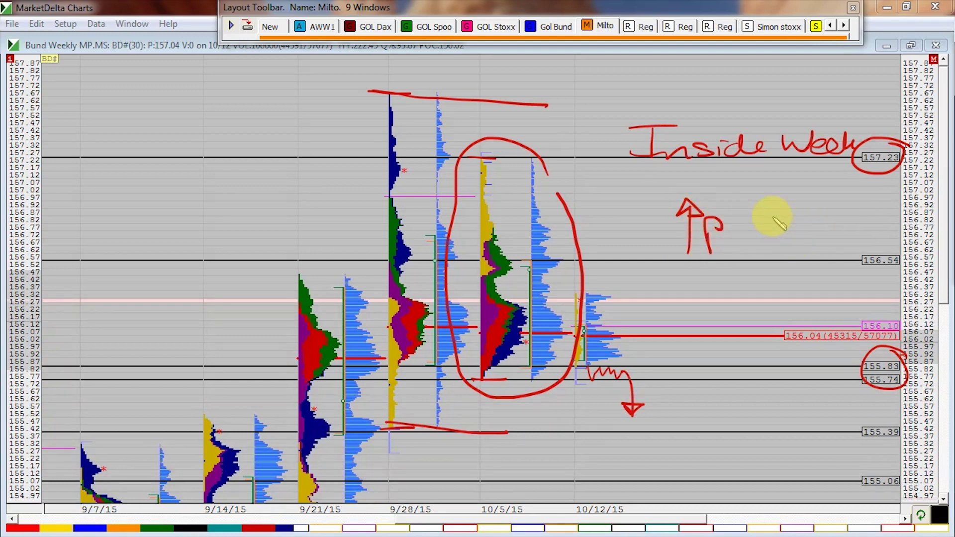
pyautogui.moveTo(773, 208)
pyautogui.mouseDown()
pyautogui.moveTo(786, 241)
pyautogui.moveTo(806, 245)
pyautogui.moveTo(812, 224)
pyautogui.mouseUp()
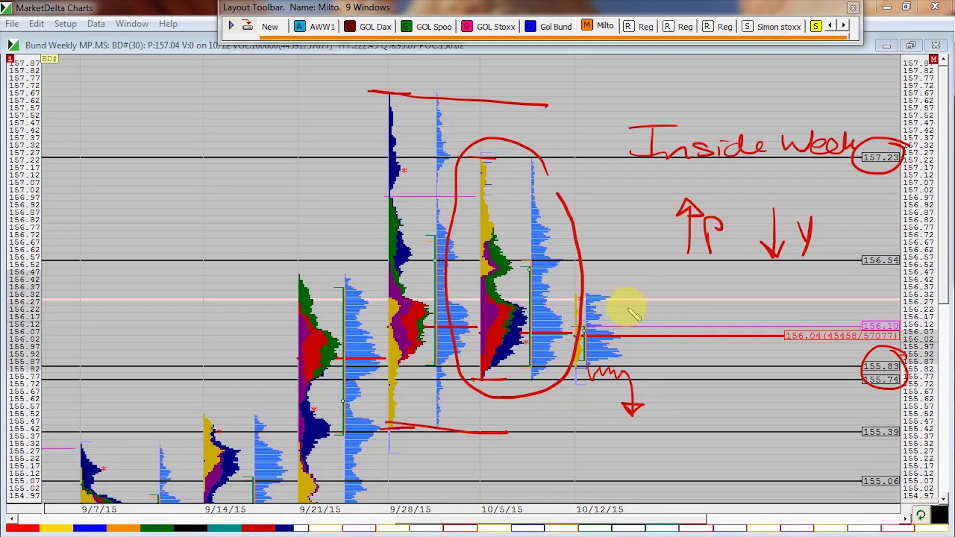
pyautogui.moveTo(75, 245)
pyautogui.mouseDown()
pyautogui.moveTo(73, 177)
pyautogui.moveTo(96, 191)
pyautogui.moveTo(85, 244)
pyautogui.mouseUp()
pyautogui.moveTo(119, 198); pyautogui.dragTo(128, 230)
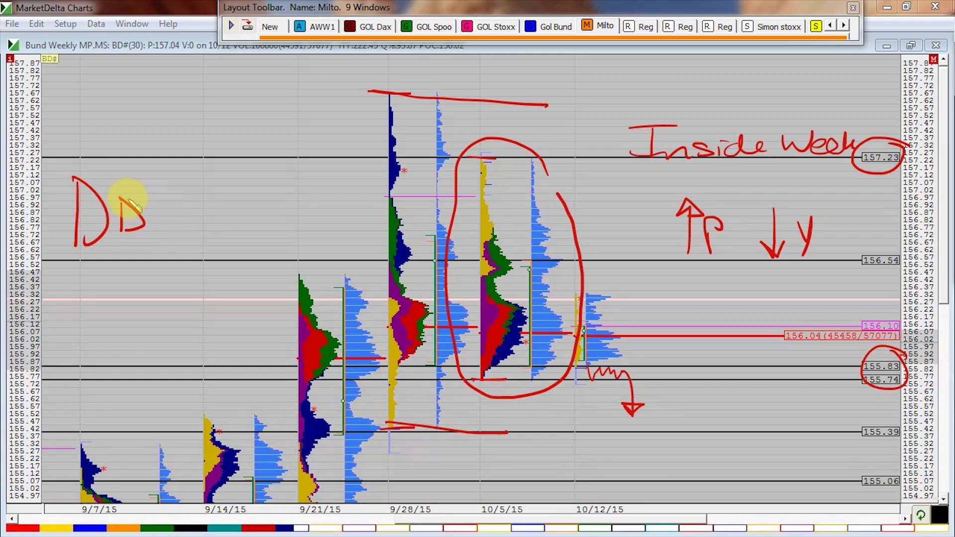
pyautogui.moveTo(125, 199); pyautogui.dragTo(155, 198)
pyautogui.moveTo(121, 230); pyautogui.dragTo(162, 228)
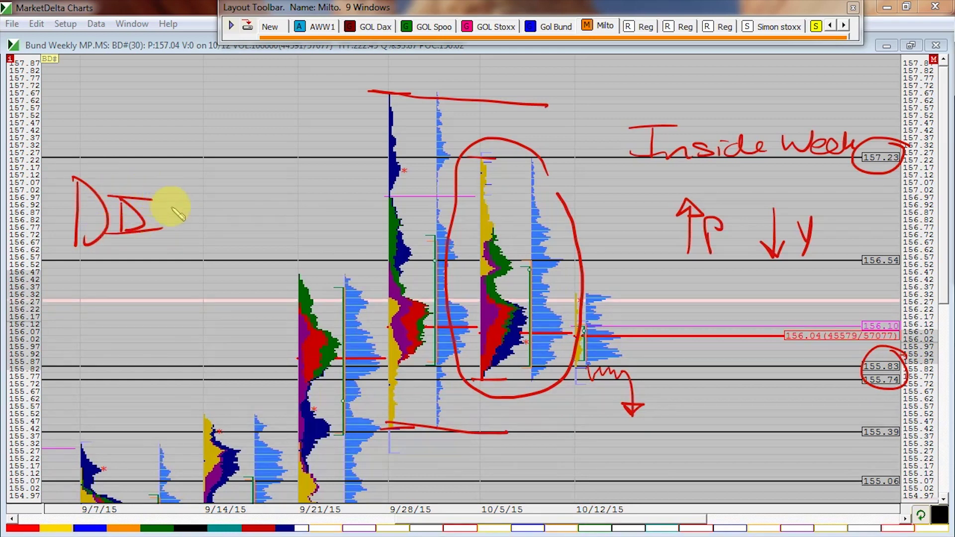
# Sketch a rallying squiggle beside DD and a rising trendline broken by a down arrow, then erase all ink
pyautogui.moveTo(173, 225); pyautogui.dragTo(176, 201)
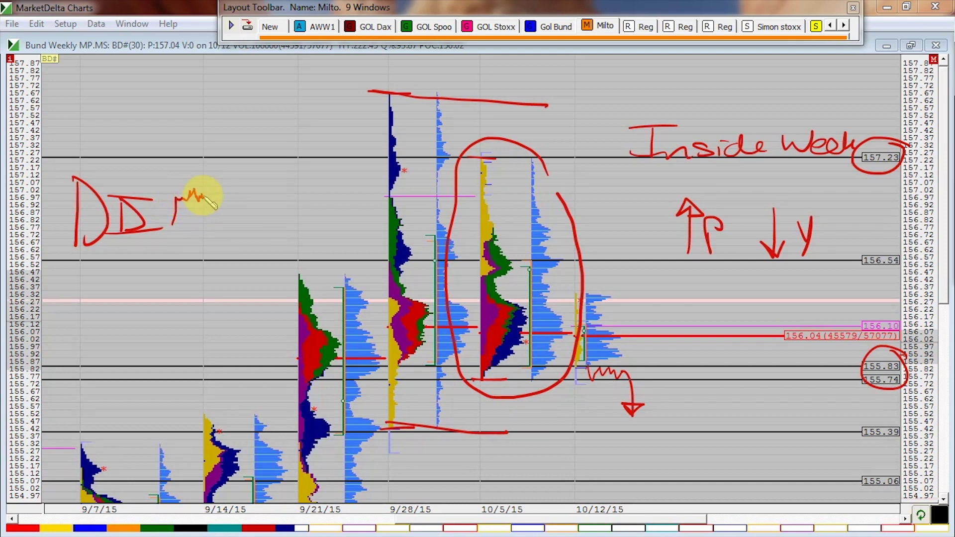
pyautogui.moveTo(220, 198); pyautogui.dragTo(236, 139)
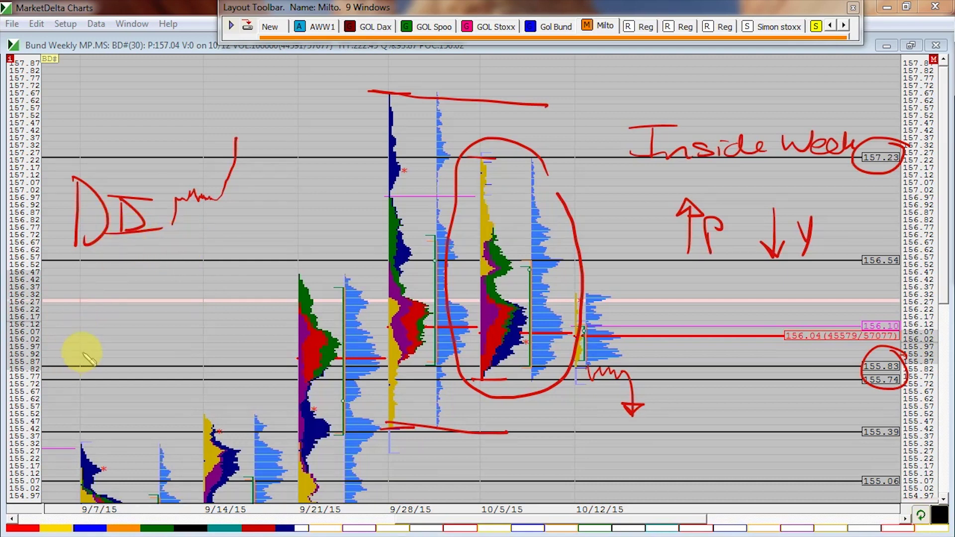
pyautogui.moveTo(93, 361)
pyautogui.mouseDown()
pyautogui.moveTo(95, 323)
pyautogui.moveTo(113, 302)
pyautogui.moveTo(177, 253)
pyautogui.moveTo(200, 273)
pyautogui.mouseUp()
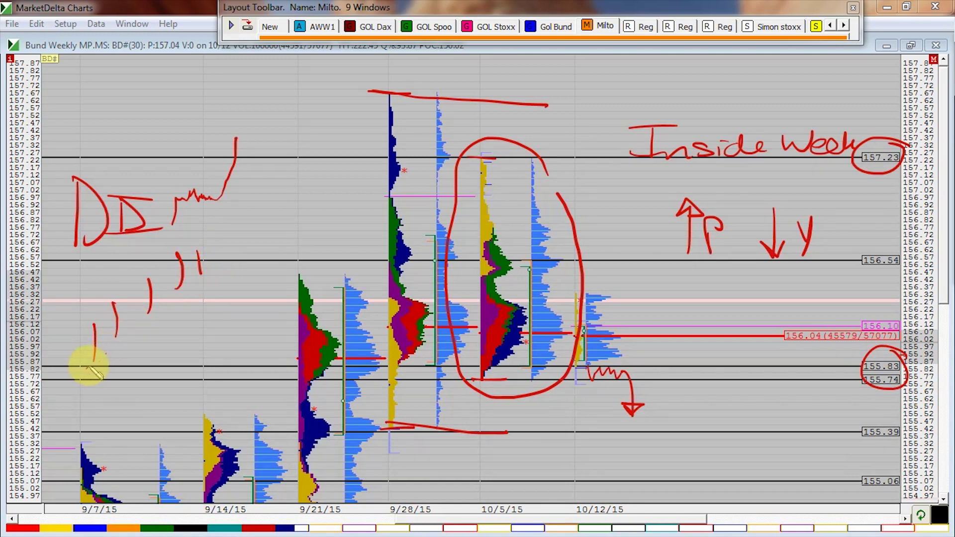
pyautogui.moveTo(87, 367); pyautogui.dragTo(231, 240)
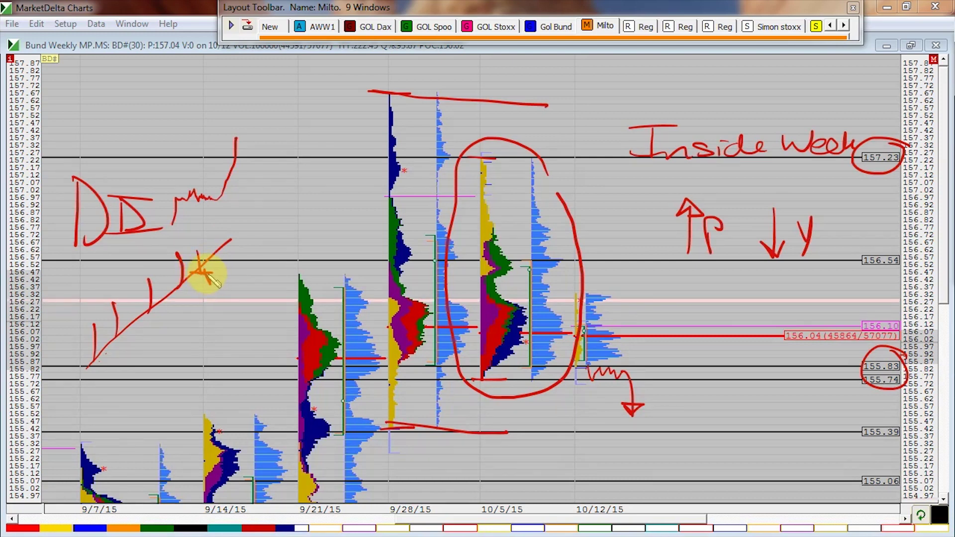
pyautogui.moveTo(214, 279)
pyautogui.mouseDown()
pyautogui.moveTo(224, 330)
pyautogui.moveTo(207, 320)
pyautogui.moveTo(222, 331)
pyautogui.mouseUp()
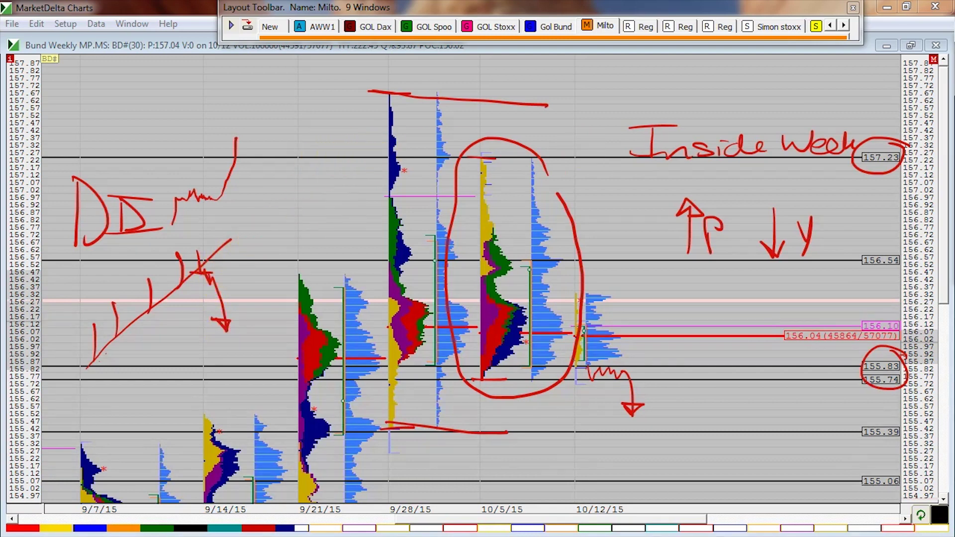
pyautogui.press('Escape')
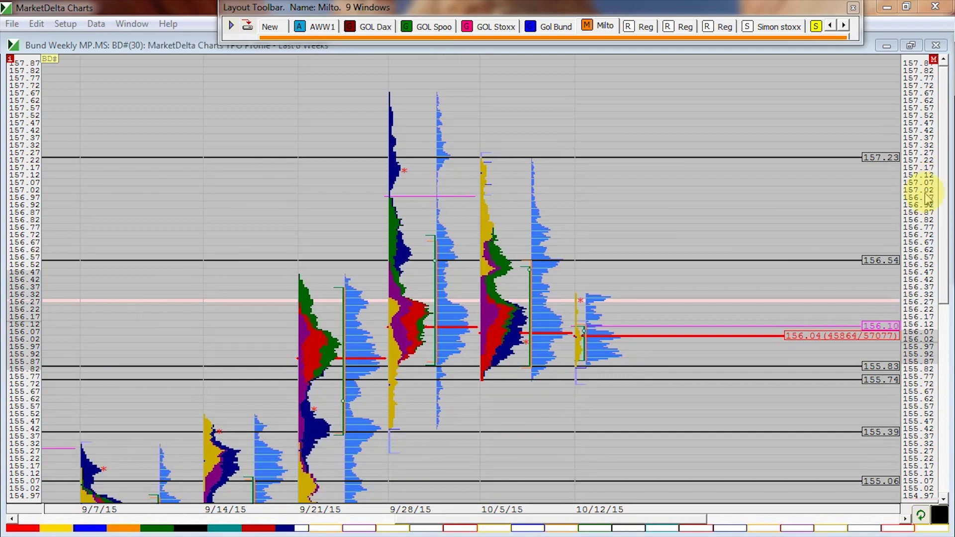
# Stretch the price scale for taller profiles and pan so the chart spans about 154.56–156.48
pyautogui.moveTo(915, 238); pyautogui.dragTo(912, 207)
pyautogui.moveTo(801, 356); pyautogui.dragTo(747, 331)
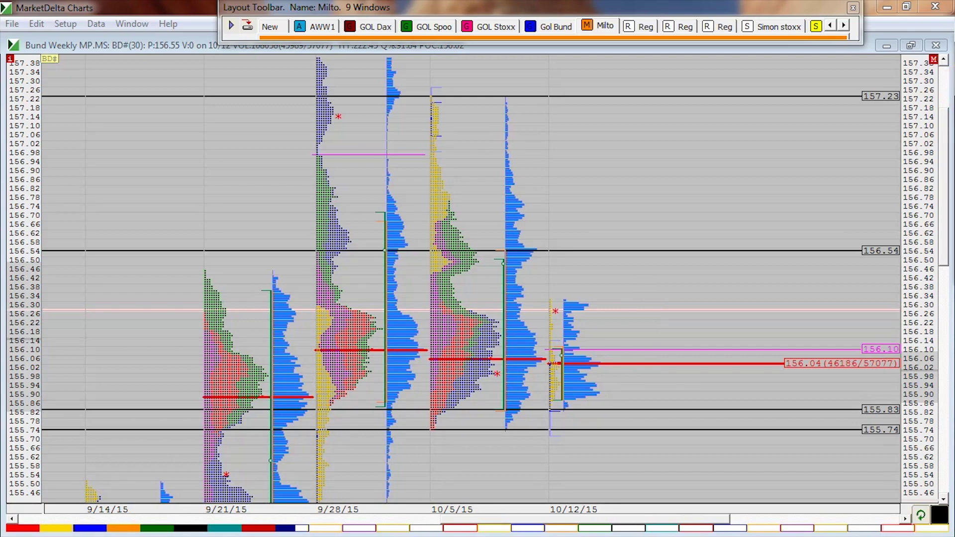
pyautogui.moveTo(614, 368); pyautogui.dragTo(673, 373)
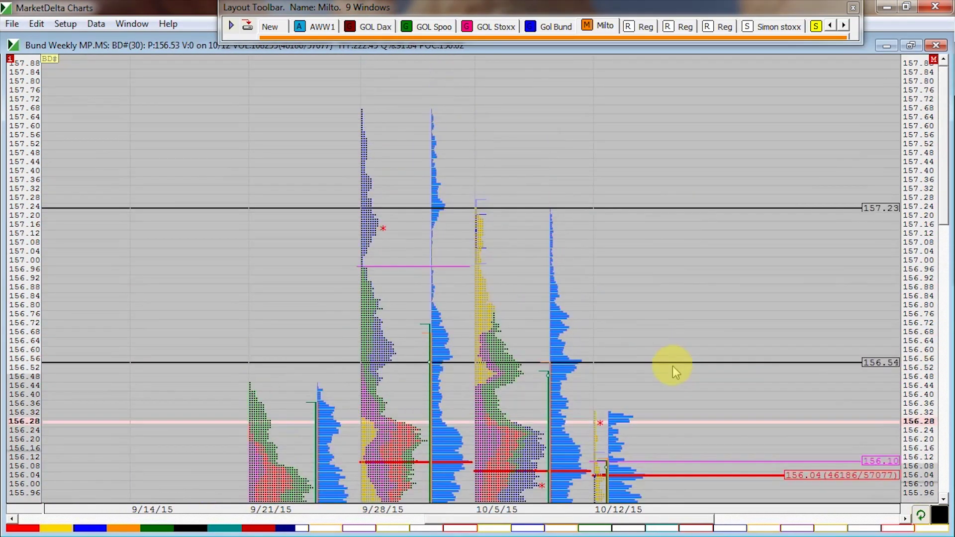
pyautogui.moveTo(691, 272); pyautogui.dragTo(752, 258)
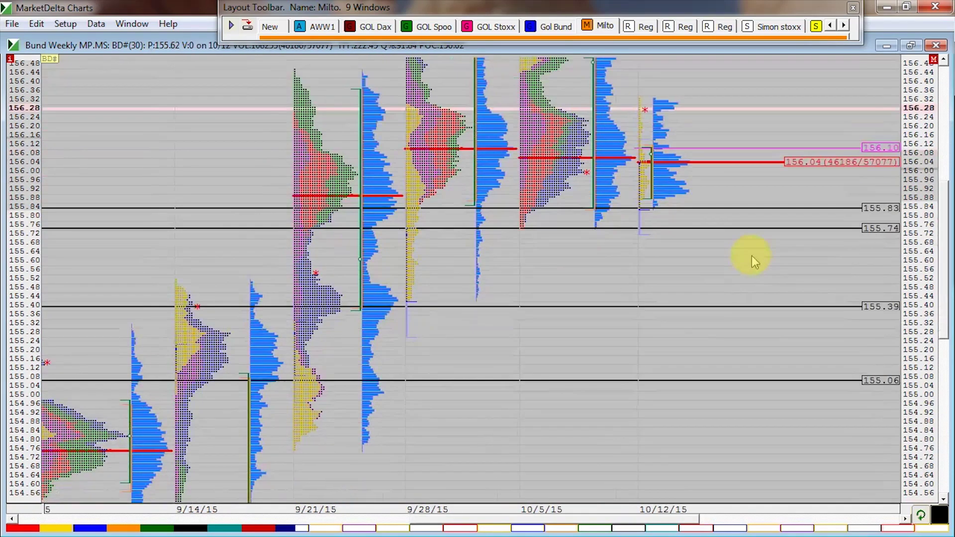
pyautogui.scroll(2, 754, 262)
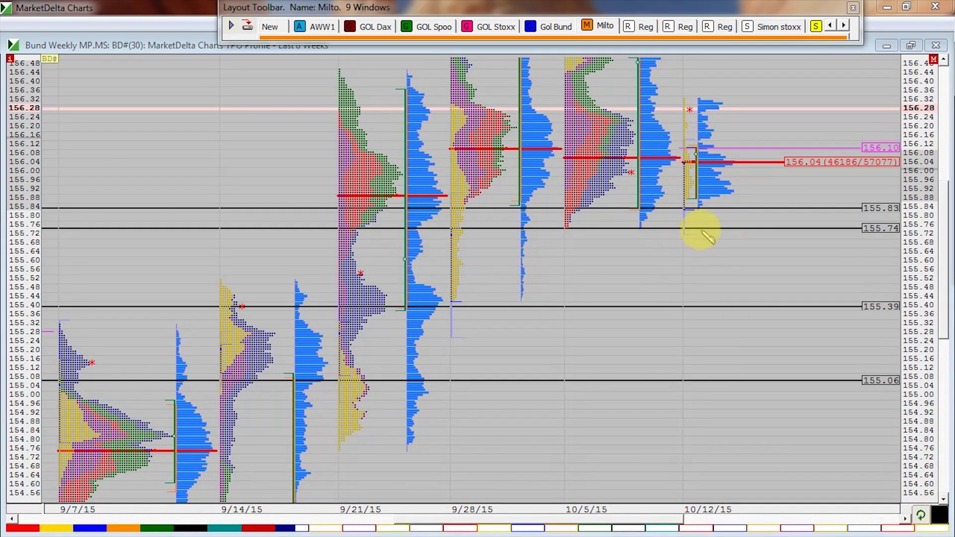
# Draw a down arrow from 10/12 to 155.39 and circle the prior lows of the 9/14–10/5 profiles
pyautogui.moveTo(708, 229); pyautogui.dragTo(724, 297)
pyautogui.moveTo(712, 287); pyautogui.dragTo(737, 287)
pyautogui.moveTo(896, 290)
pyautogui.mouseDown()
pyautogui.moveTo(863, 314)
pyautogui.moveTo(892, 291)
pyautogui.mouseUp()
pyautogui.moveTo(394, 298); pyautogui.dragTo(402, 298)
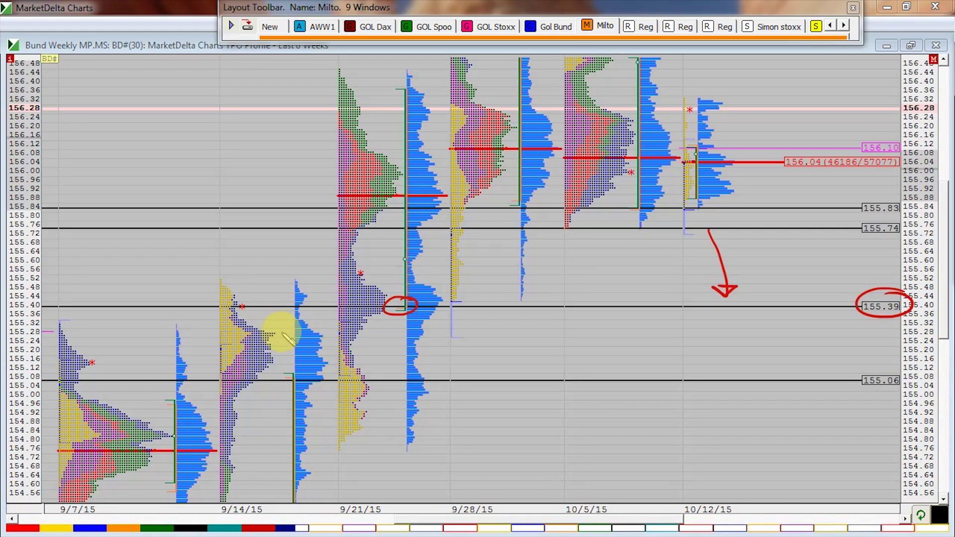
pyautogui.moveTo(247, 301); pyautogui.dragTo(243, 300)
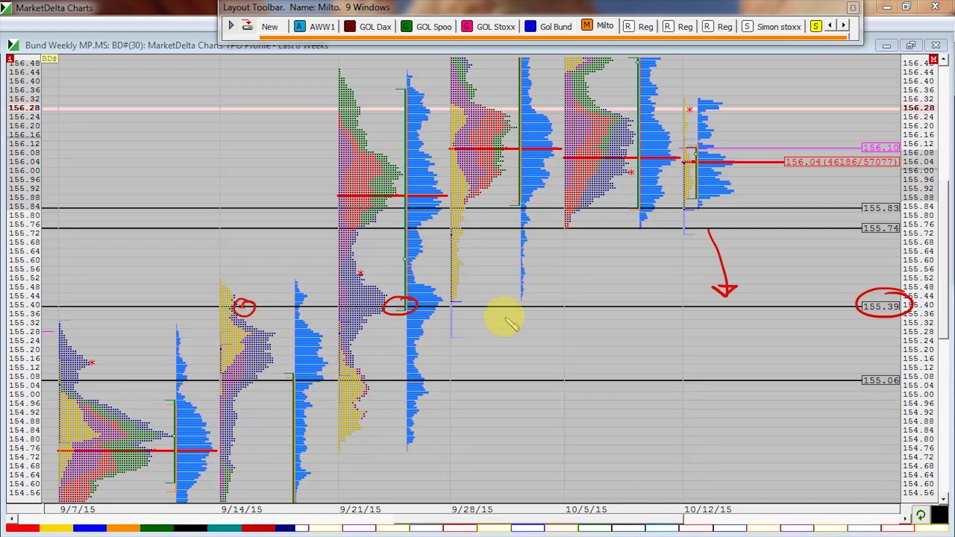
pyautogui.moveTo(450, 291)
pyautogui.mouseDown()
pyautogui.moveTo(453, 298)
pyautogui.moveTo(451, 290)
pyautogui.mouseUp()
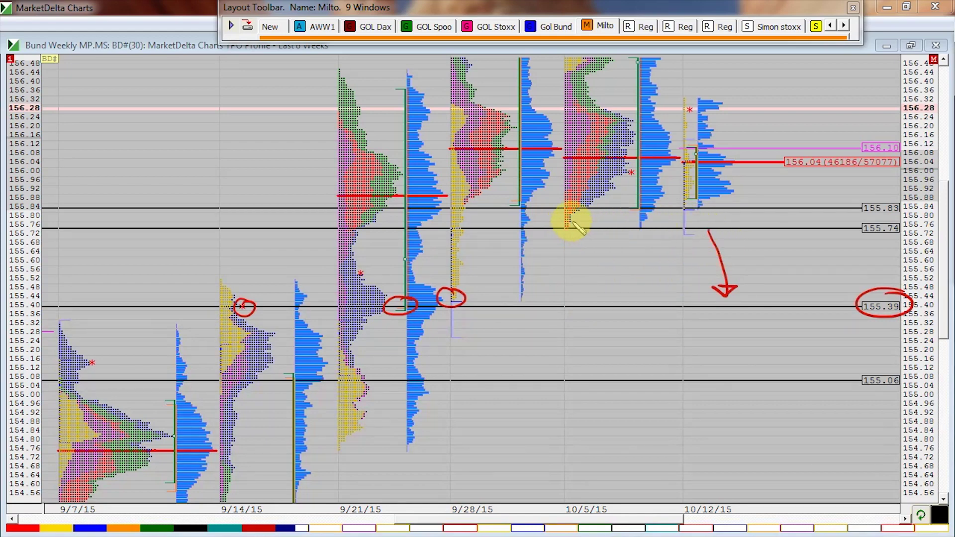
pyautogui.moveTo(572, 220)
pyautogui.mouseDown()
pyautogui.moveTo(561, 236)
pyautogui.moveTo(578, 234)
pyautogui.mouseUp()
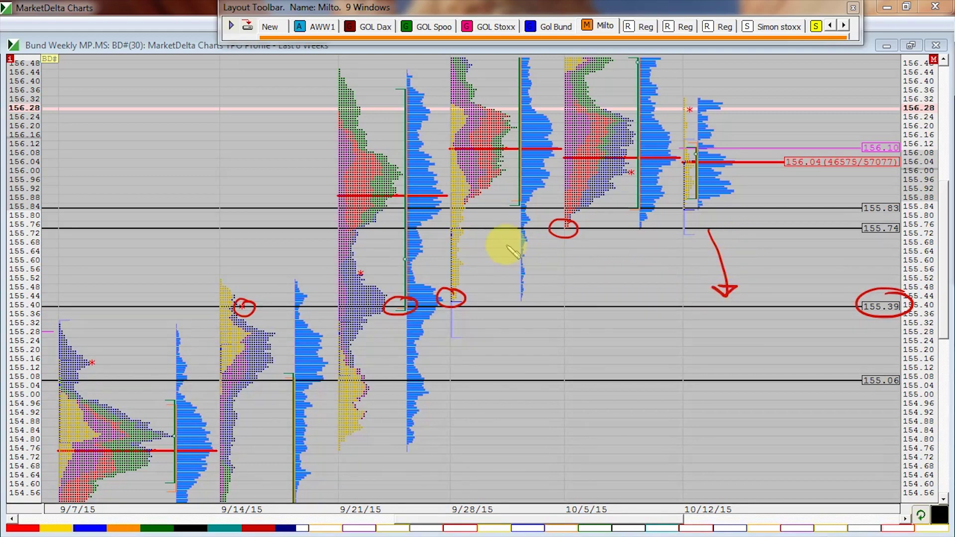
# Tick the 9/28 single prints, write 30T, 3-4T and 885 by the circled 155.83 level, then clear the ink
pyautogui.moveTo(457, 238); pyautogui.dragTo(476, 236)
pyautogui.moveTo(450, 253)
pyautogui.mouseDown()
pyautogui.moveTo(466, 250)
pyautogui.moveTo(466, 262)
pyautogui.mouseUp()
pyautogui.moveTo(451, 274)
pyautogui.mouseDown()
pyautogui.moveTo(467, 273)
pyautogui.moveTo(469, 285)
pyautogui.mouseUp()
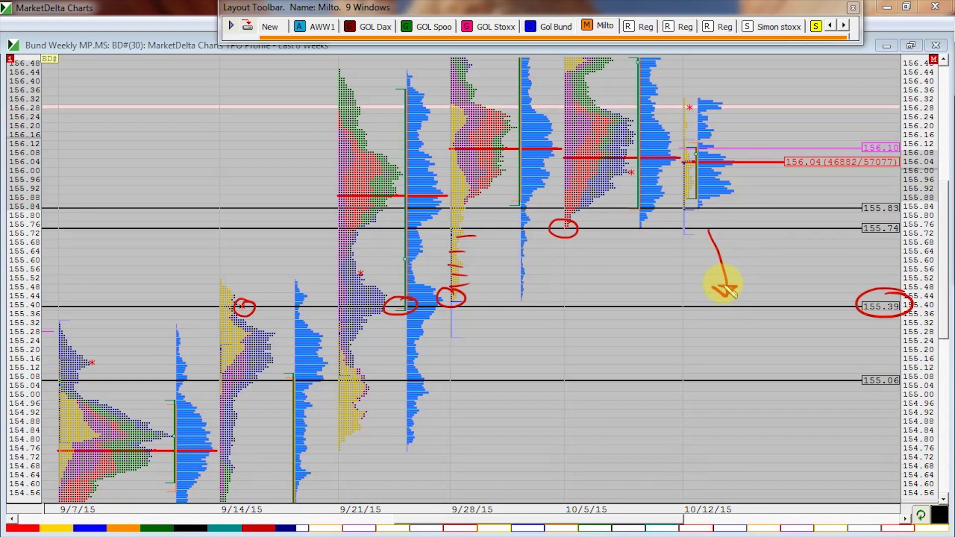
pyautogui.moveTo(736, 252)
pyautogui.mouseDown()
pyautogui.moveTo(746, 267)
pyautogui.moveTo(783, 257)
pyautogui.mouseUp()
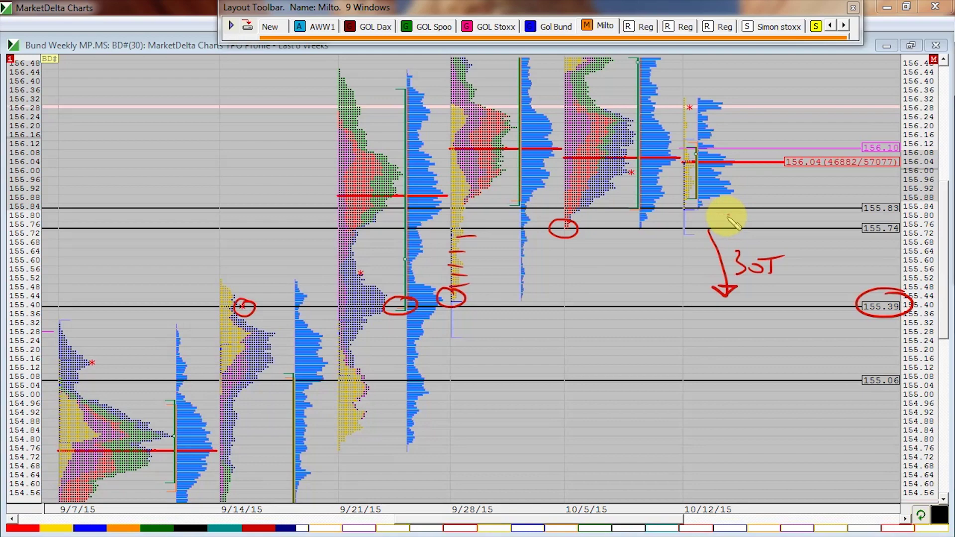
pyautogui.moveTo(730, 214)
pyautogui.mouseDown()
pyautogui.moveTo(742, 222)
pyautogui.moveTo(786, 214)
pyautogui.mouseUp()
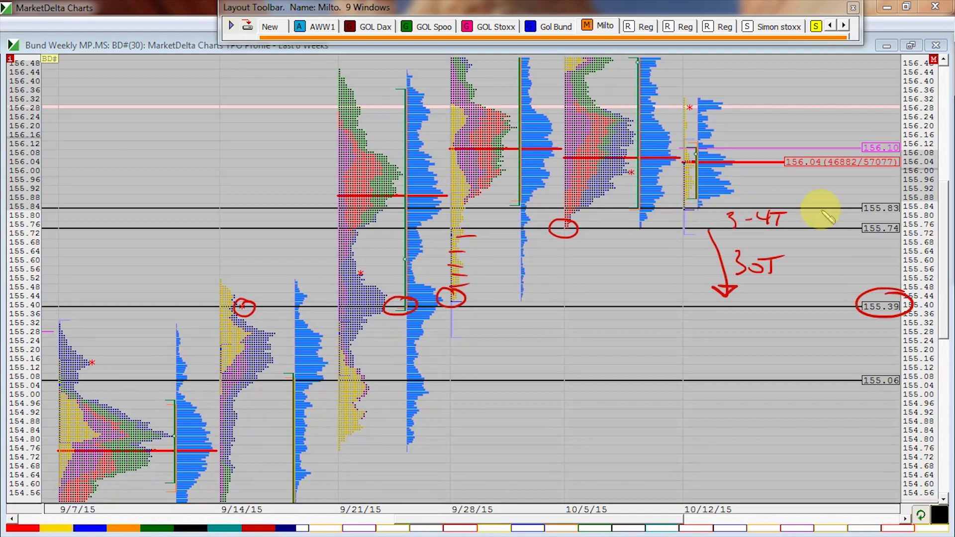
pyautogui.moveTo(890, 199); pyautogui.dragTo(893, 204)
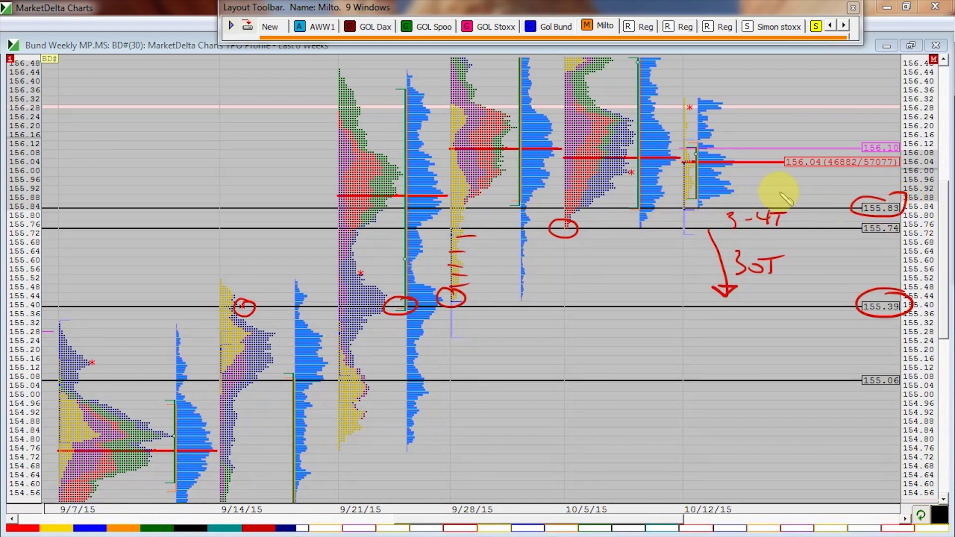
pyautogui.moveTo(774, 183)
pyautogui.mouseDown()
pyautogui.moveTo(781, 196)
pyautogui.moveTo(797, 197)
pyautogui.mouseUp()
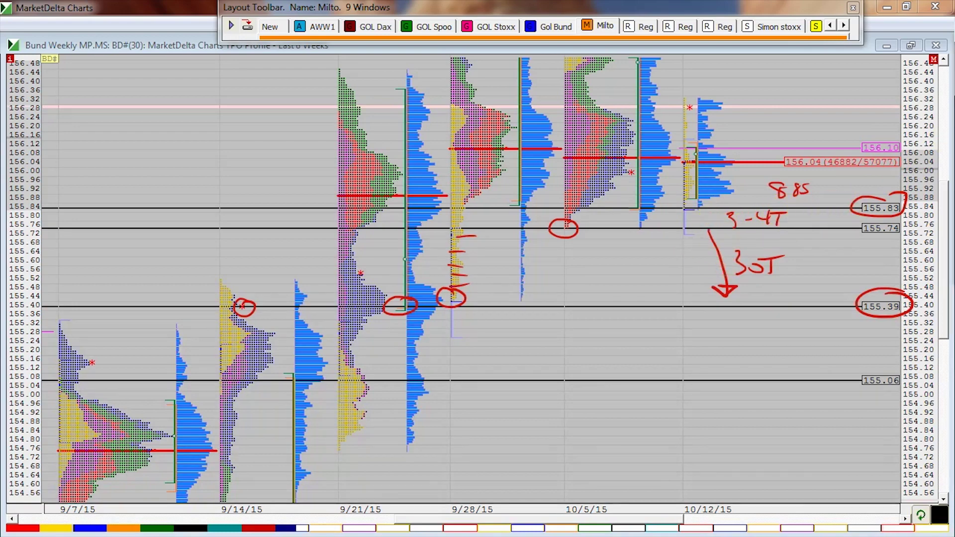
pyautogui.press('e')
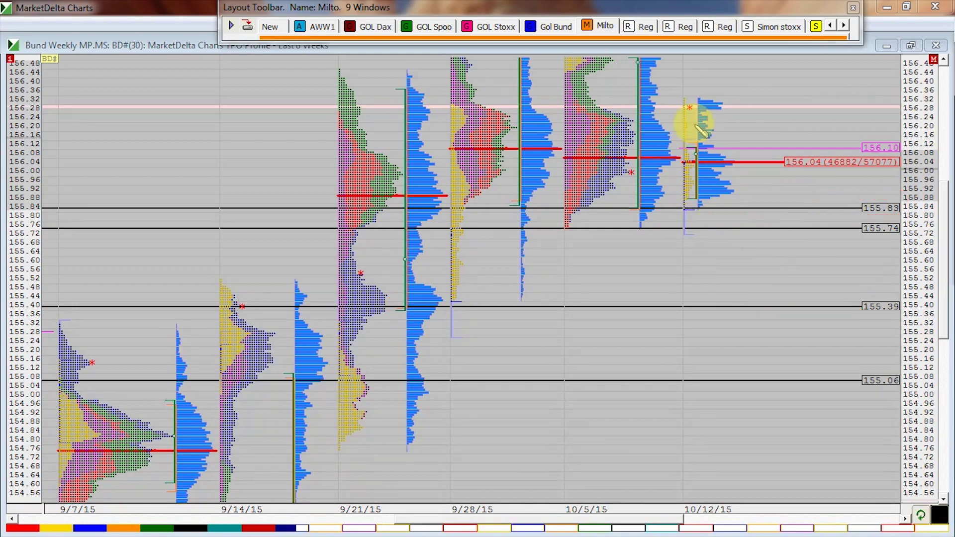
# Add a short stroke beside the 10/12 profile and restore the Bund Weekly chart from full screen
pyautogui.moveTo(742, 149); pyautogui.dragTo(752, 115)
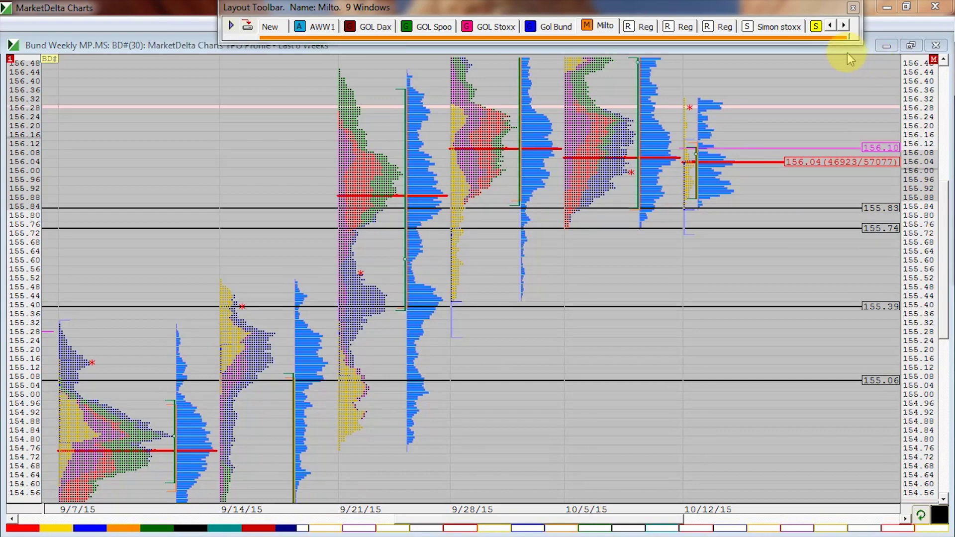
pyautogui.click(911, 46)
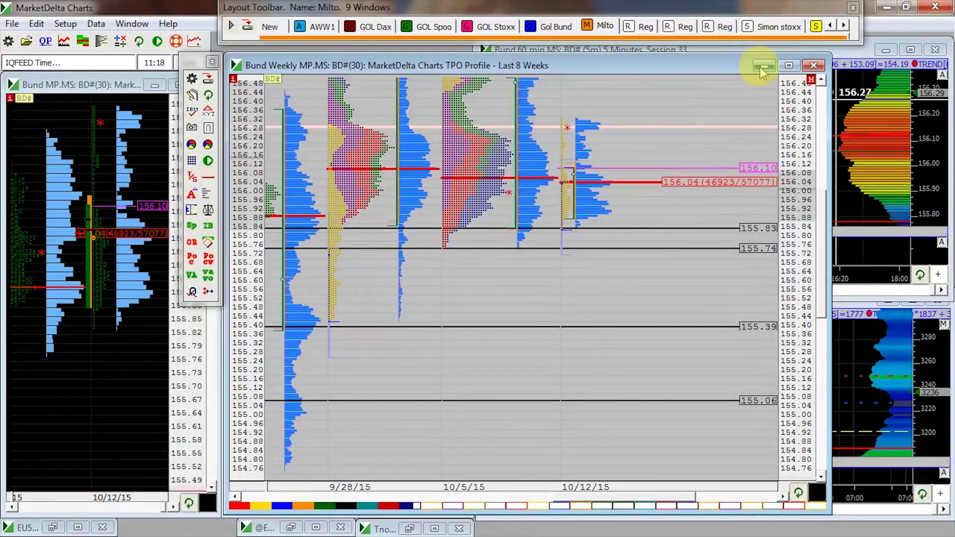